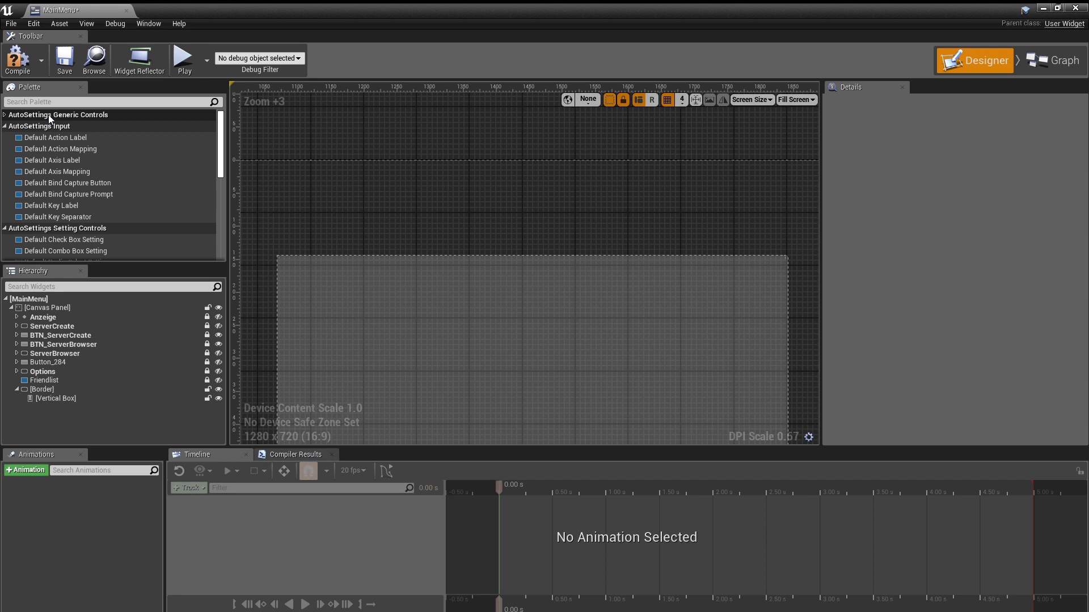
# Pan and zoom the Designer canvas to frame the Border panel, then deselect it.
pyautogui.click(559, 189)
pyautogui.scroll(-3, 575, 180)
pyautogui.scroll(-2, 483, 261)
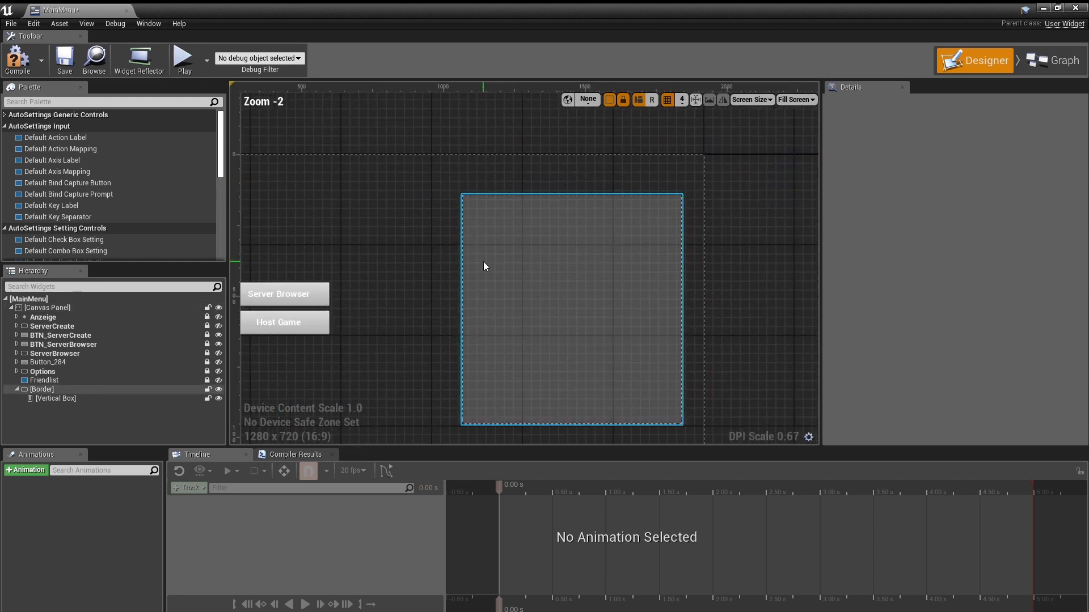
pyautogui.moveTo(483, 260); pyautogui.dragTo(522, 250, button='right')
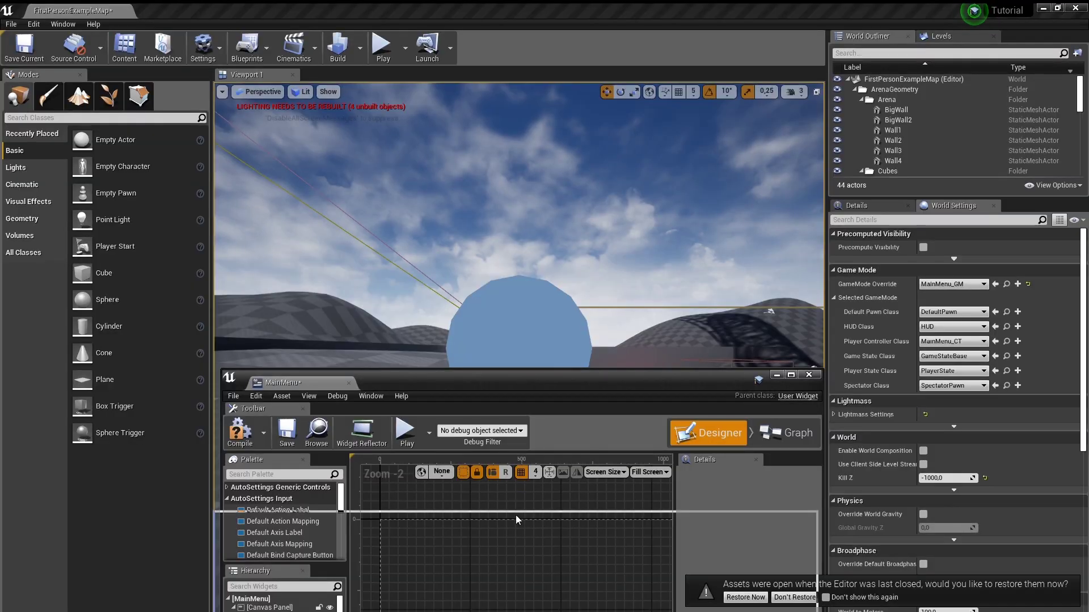
pyautogui.moveTo(522, 372)
pyautogui.mouseDown()
pyautogui.moveTo(522, 526)
pyautogui.moveTo(307, 4)
pyautogui.mouseUp()
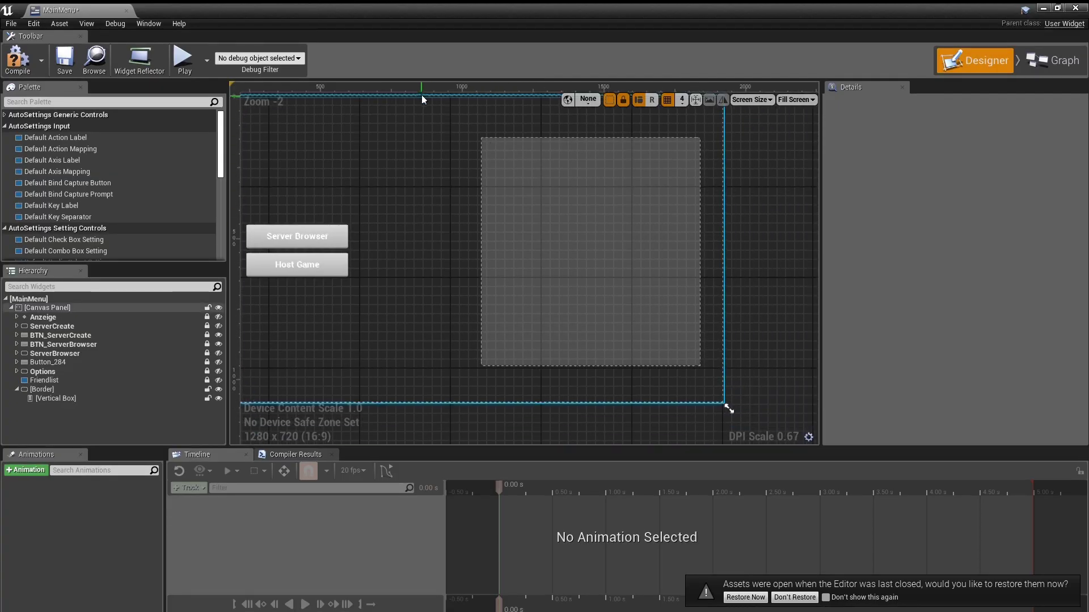
pyautogui.moveTo(437, 226); pyautogui.dragTo(476, 272, button='right')
pyautogui.click(683, 199)
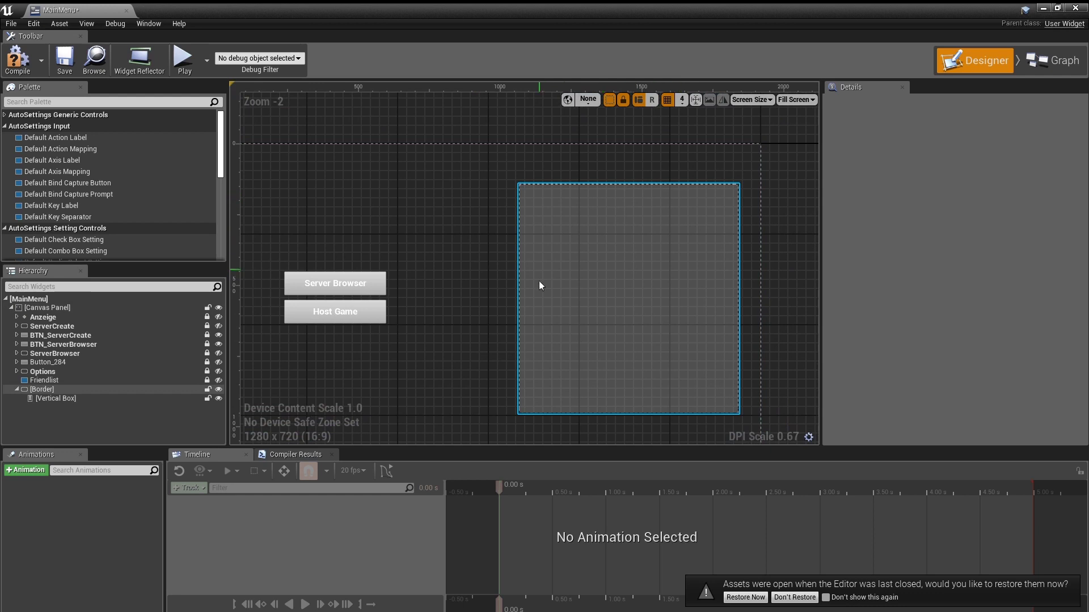
pyautogui.click(612, 172)
pyautogui.click(630, 261)
pyautogui.moveTo(605, 190); pyautogui.dragTo(568, 260, button='right')
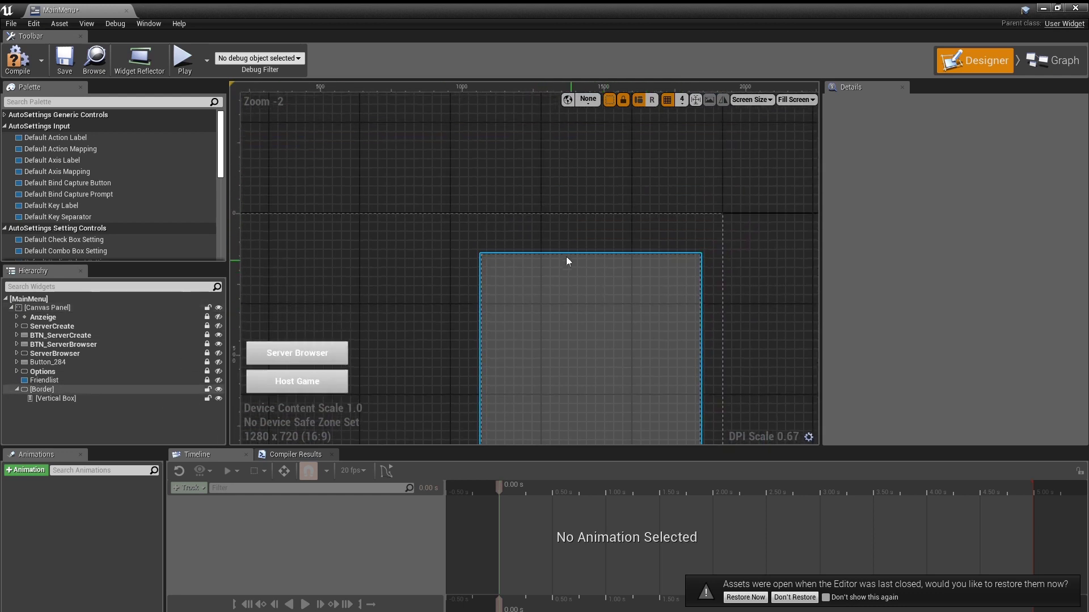
pyautogui.scroll(3, 562, 253)
pyautogui.scroll(2, 457, 224)
pyautogui.moveTo(406, 178); pyautogui.dragTo(513, 207, button='right')
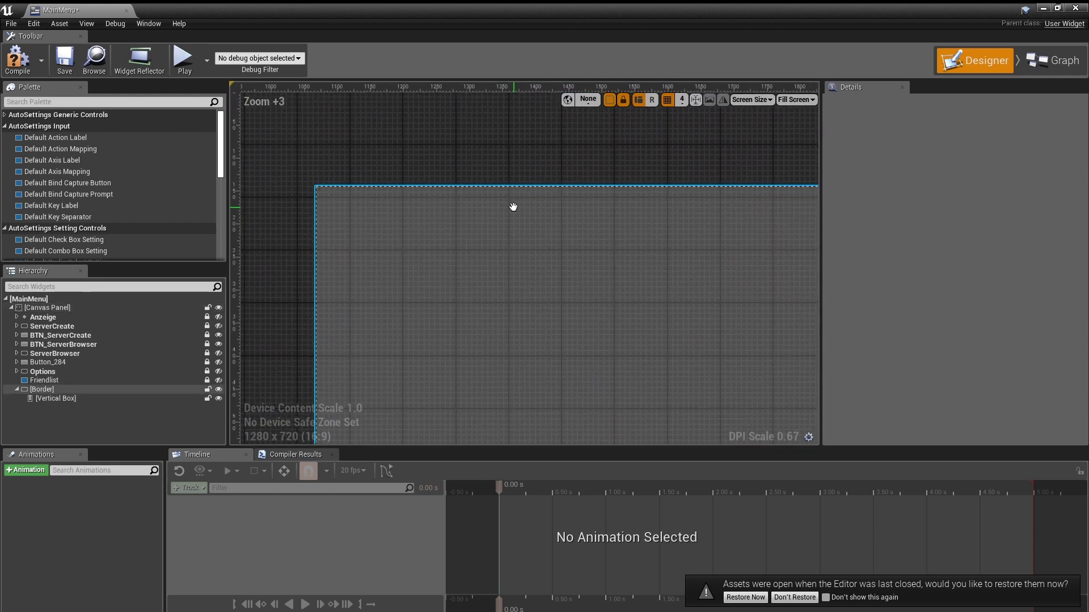
pyautogui.click(272, 255)
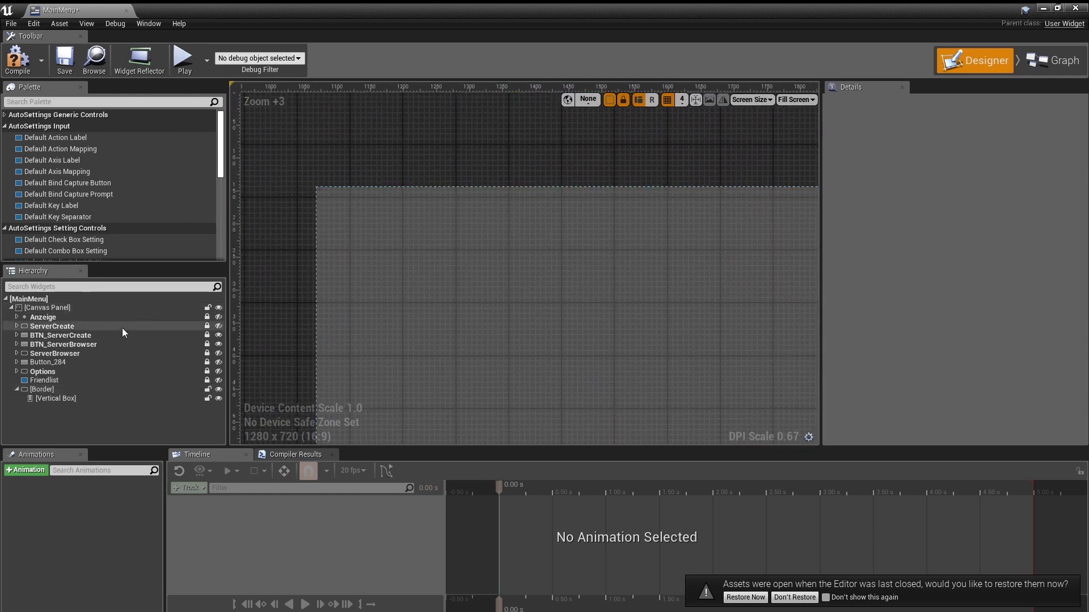
# Collapse AutoSettings Input and expand AutoSettings Setting Controls in the Palette.
pyautogui.click(7, 126)
pyautogui.click(8, 139)
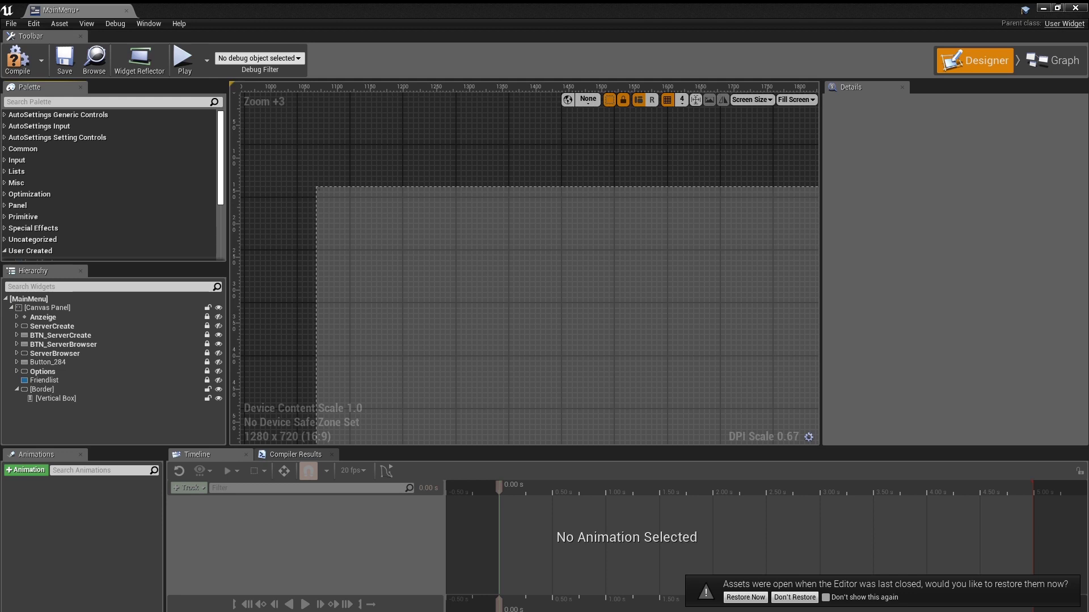
pyautogui.click(7, 138)
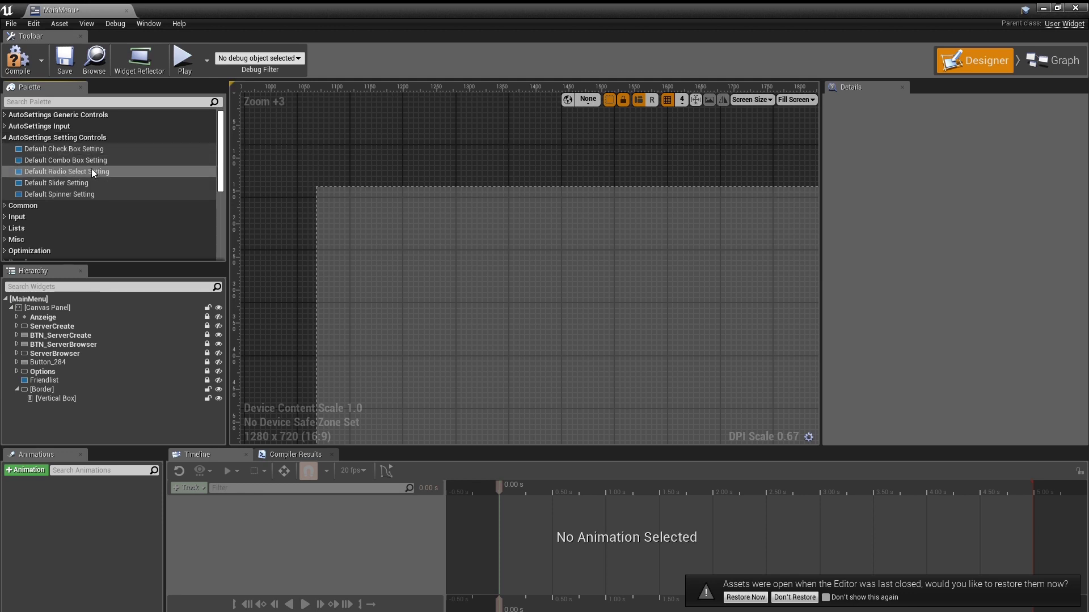
# Drop a Default Radio Select Setting onto the Vertical Box, then scroll Details to Select Setting.
pyautogui.click(59, 171)
pyautogui.moveTo(59, 171); pyautogui.dragTo(44, 396)
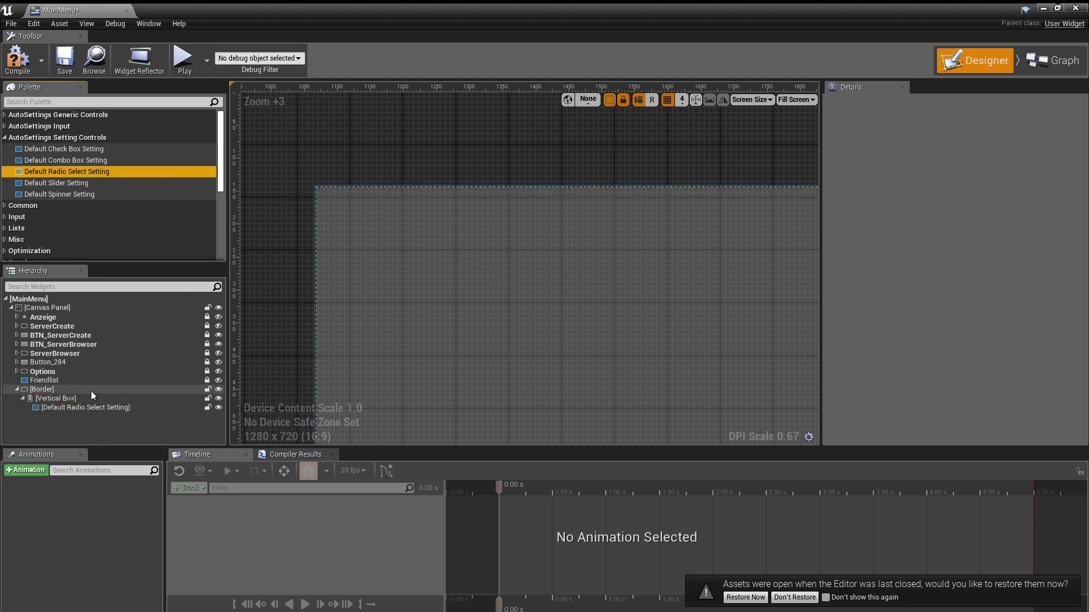
pyautogui.moveTo(43, 394); pyautogui.dragTo(73, 404)
pyautogui.moveTo(499, 284)
pyautogui.mouseDown(button='right')
pyautogui.moveTo(525, 286)
pyautogui.moveTo(520, 267)
pyautogui.mouseUp(button='right')
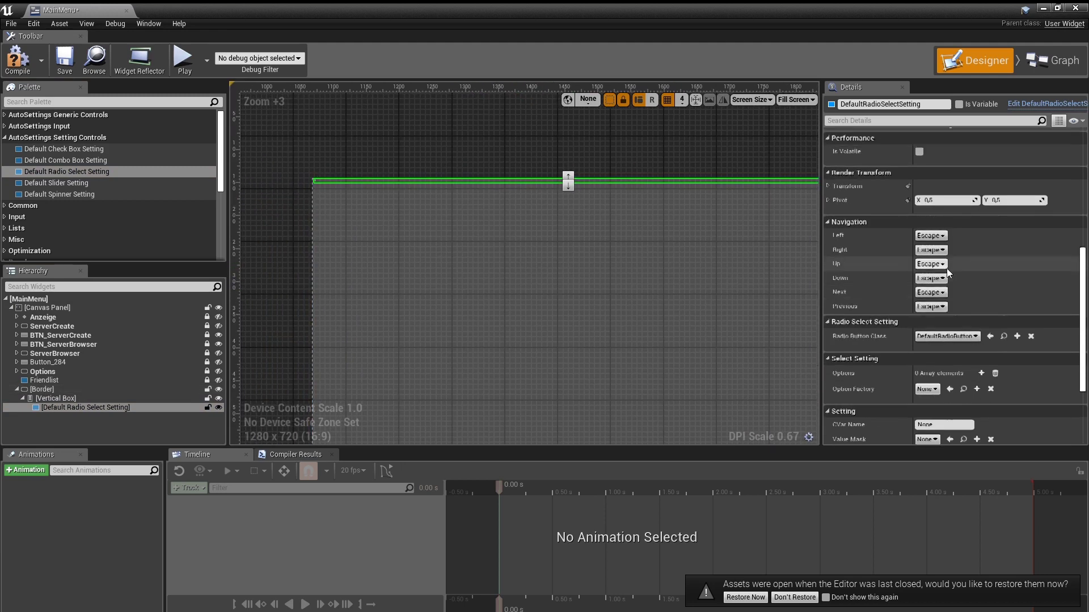
pyautogui.scroll(1, 947, 271)
pyautogui.scroll(6, 980, 283)
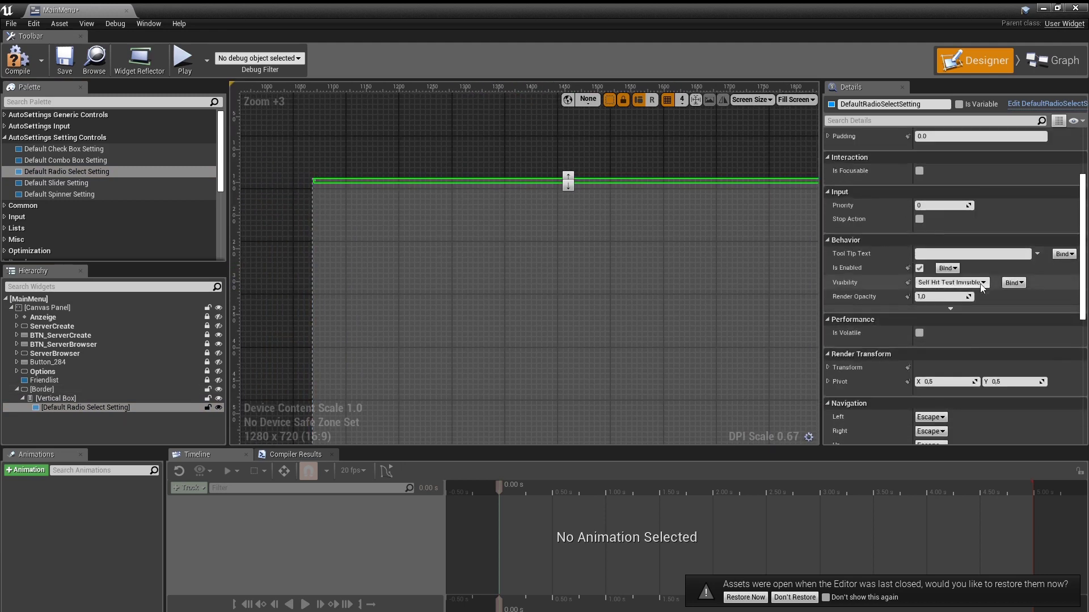
pyautogui.scroll(3, 980, 283)
pyautogui.scroll(2, 979, 283)
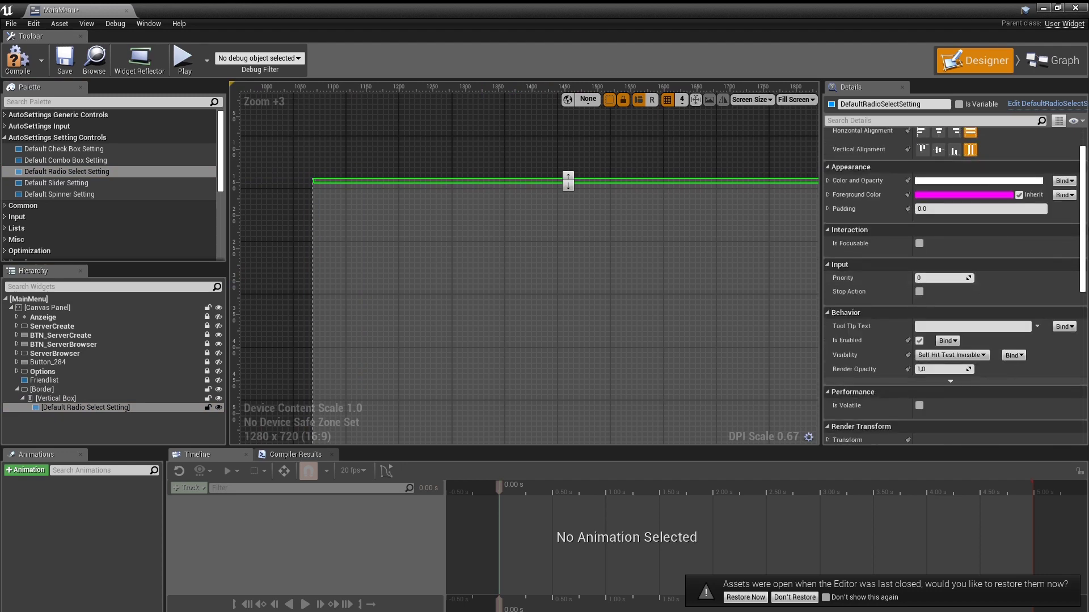
pyautogui.scroll(2, 1087, 226)
pyautogui.scroll(1, 1086, 187)
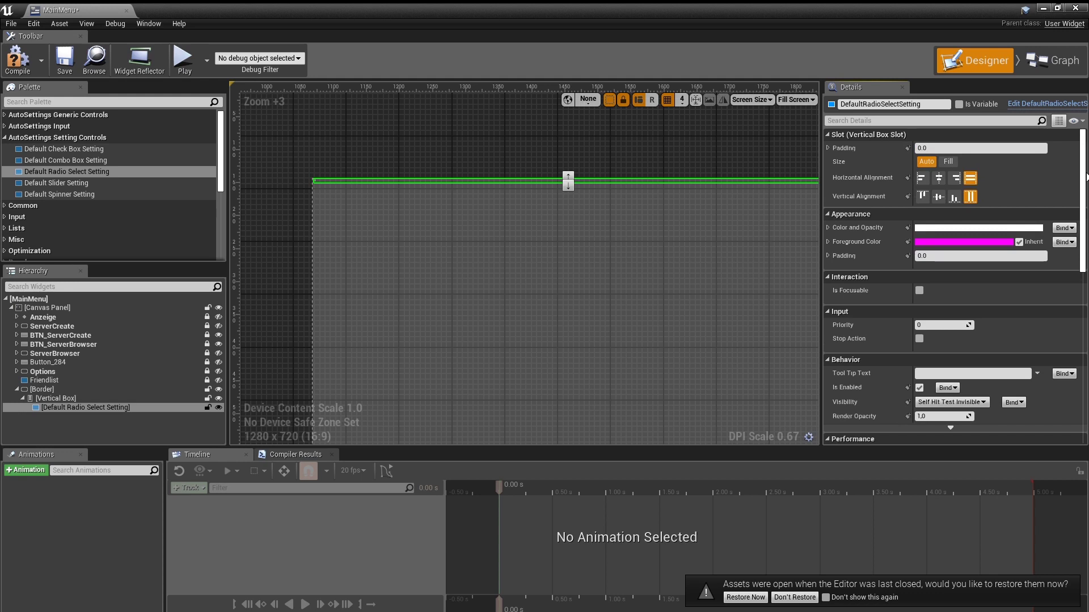
pyautogui.scroll(-10, 1086, 255)
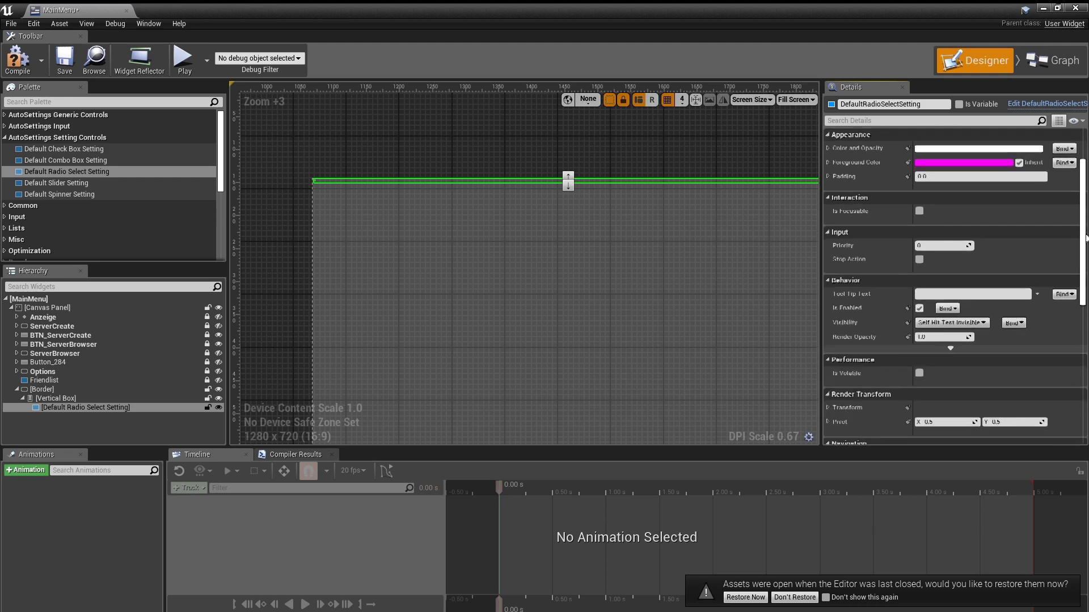
pyautogui.scroll(-6, 1085, 312)
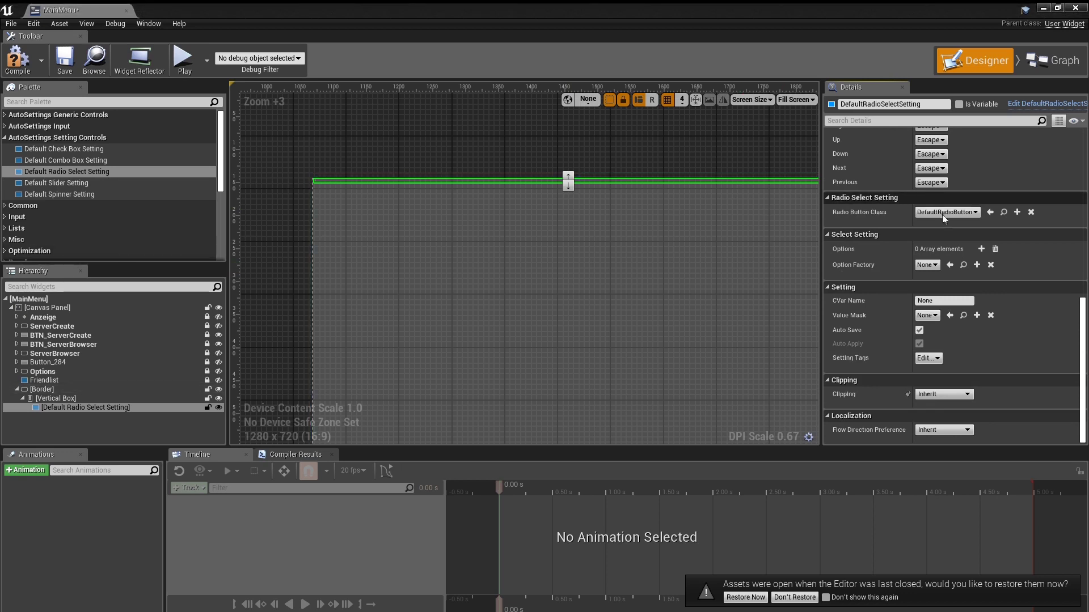
# Add option entries and set option 0 to label Windowed, value w.
pyautogui.click(981, 248)
pyautogui.click(981, 249)
pyautogui.click(981, 249)
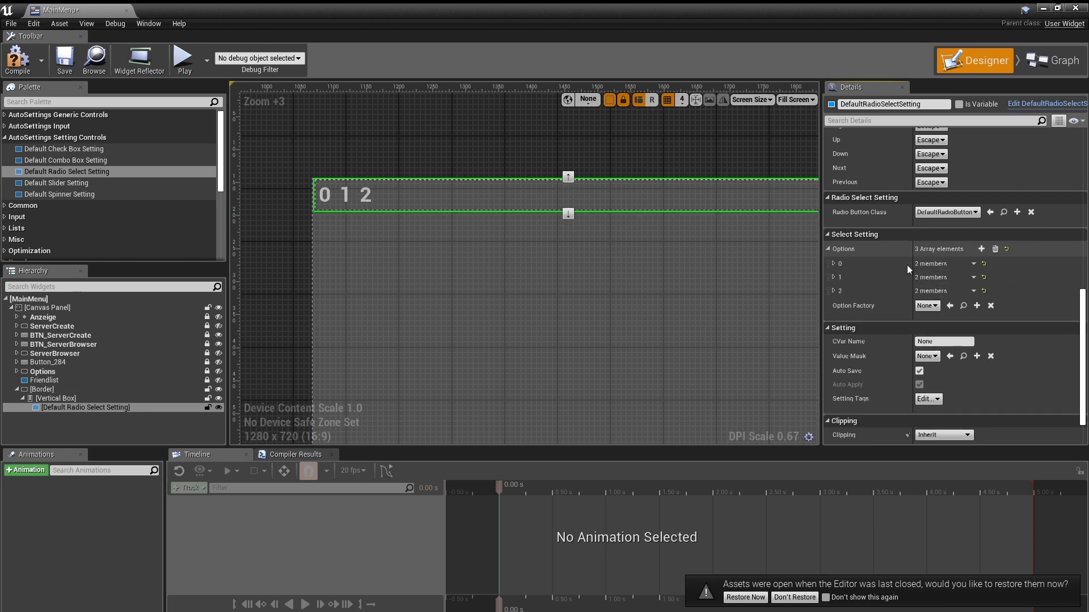
pyautogui.click(833, 263)
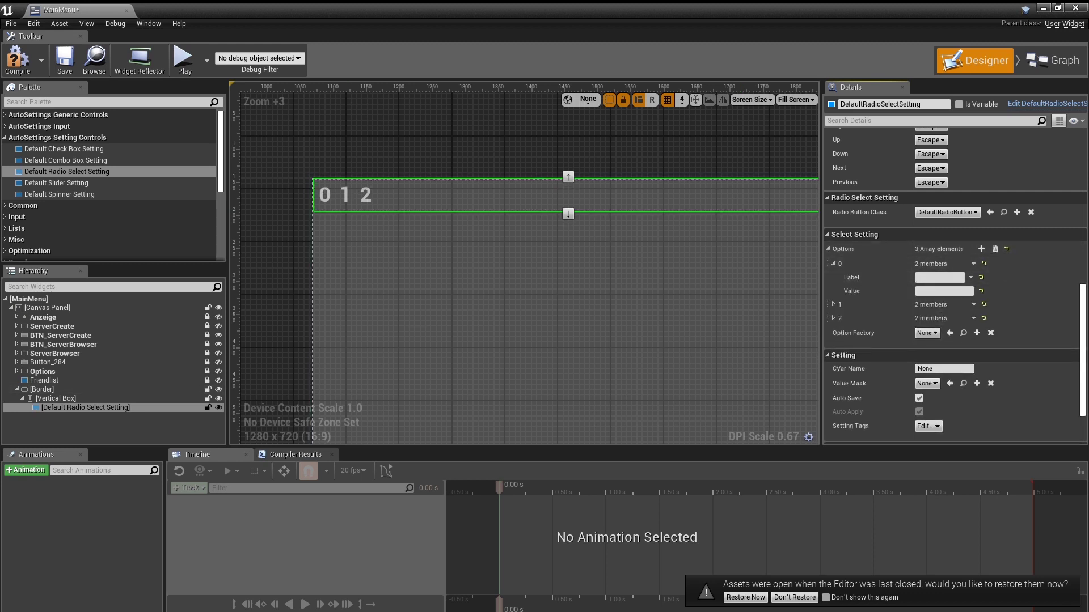
pyautogui.click(926, 277)
pyautogui.write('Windowed')
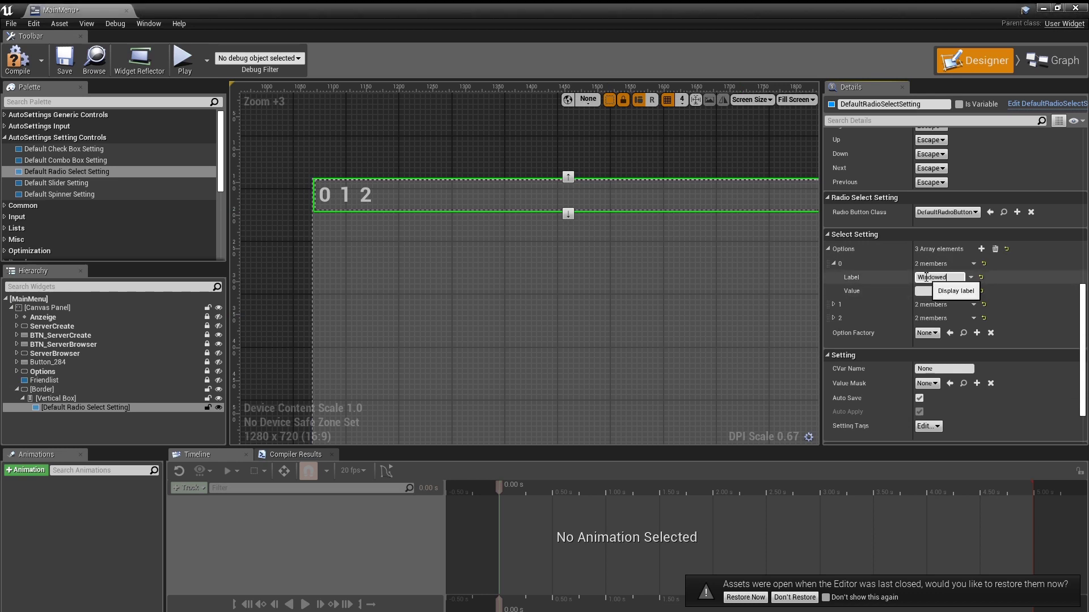
pyautogui.press('Return')
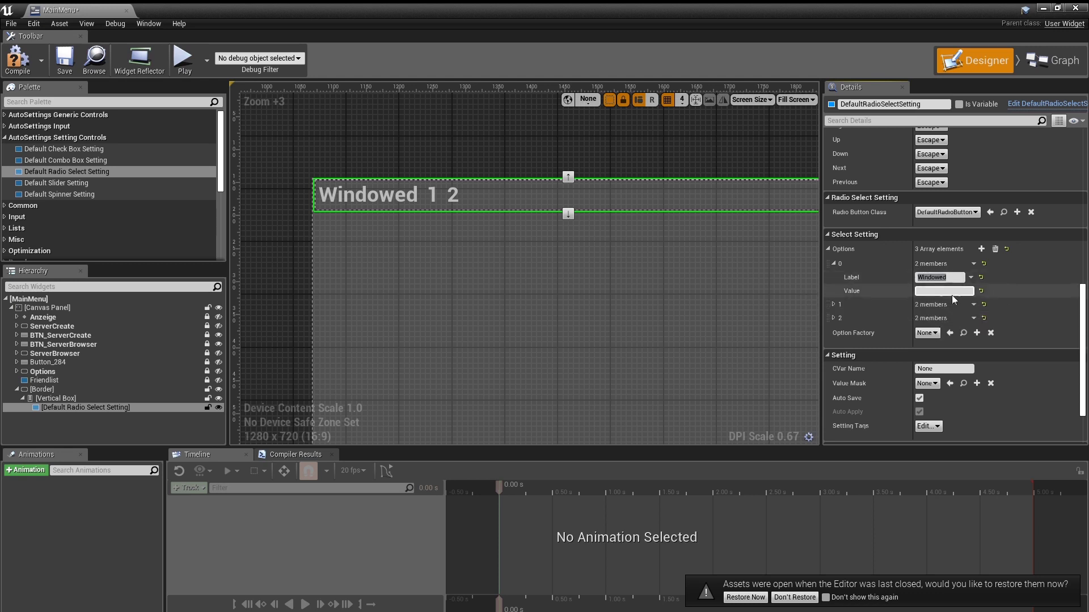
pyautogui.click(946, 292)
pyautogui.write('w')
# Set option 1 to label Borderless, value wf.
pyautogui.click(833, 305)
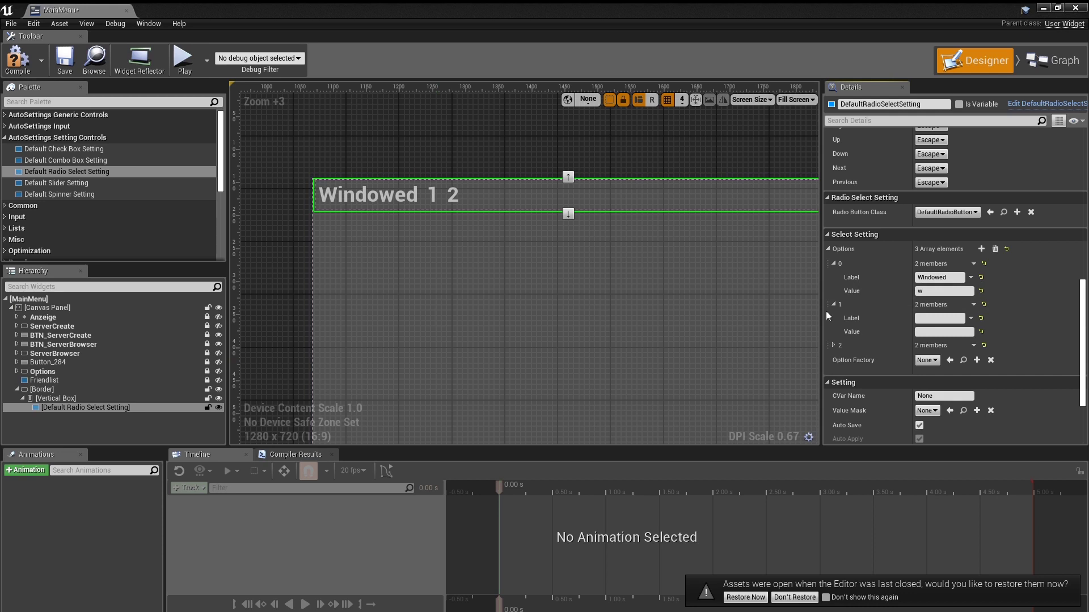
pyautogui.click(943, 318)
pyautogui.write('Nor')
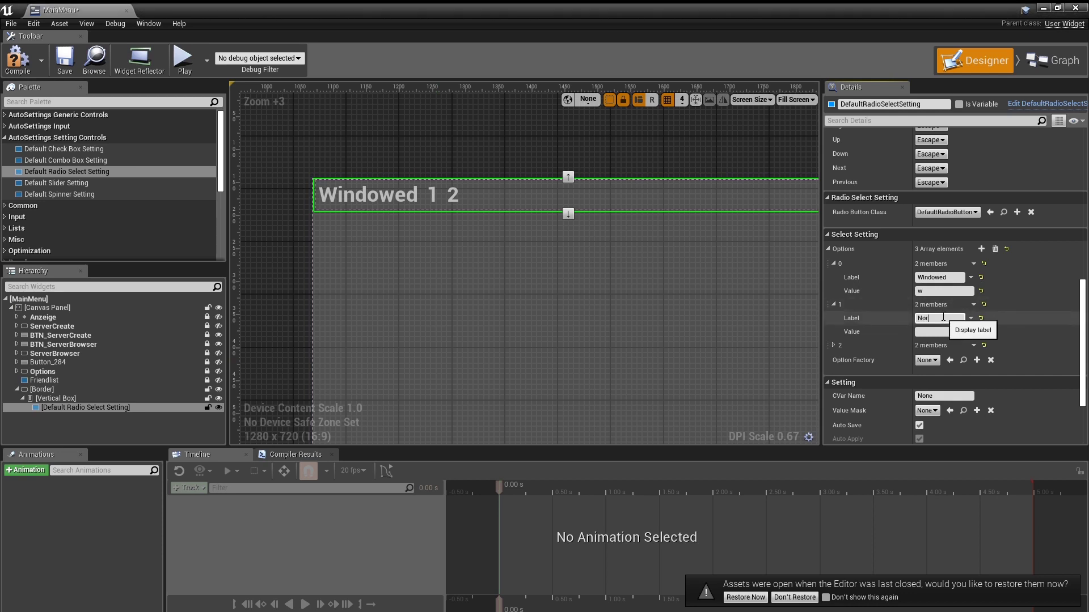
pyautogui.press('BackSpace')
pyautogui.press('BackSpace')
pyautogui.press('BackSpace')
pyautogui.write('F')
pyautogui.write('Borderless')
pyautogui.press('Return')
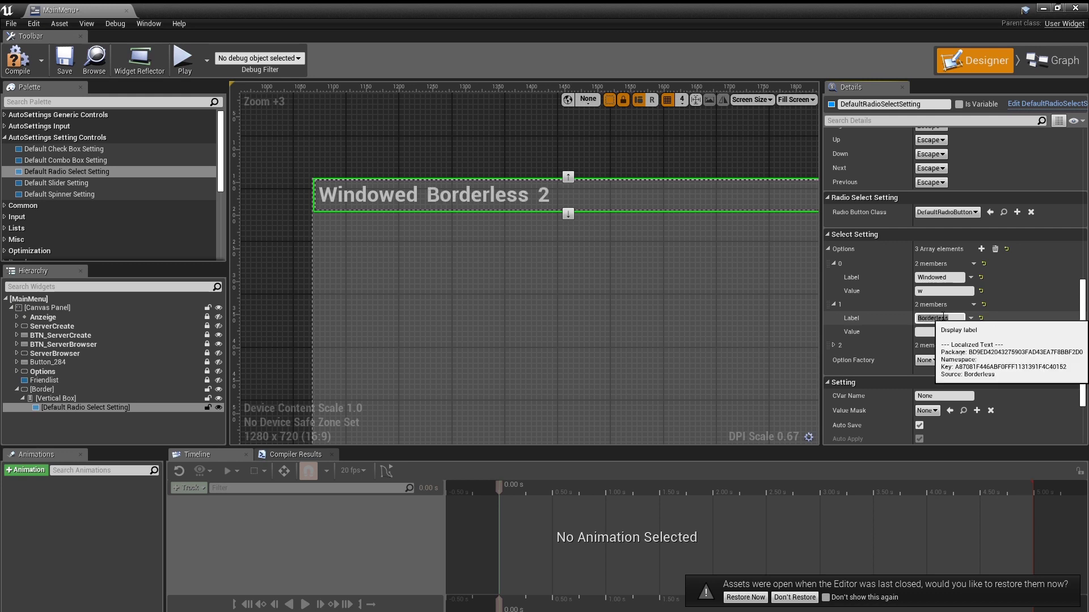
pyautogui.click(923, 332)
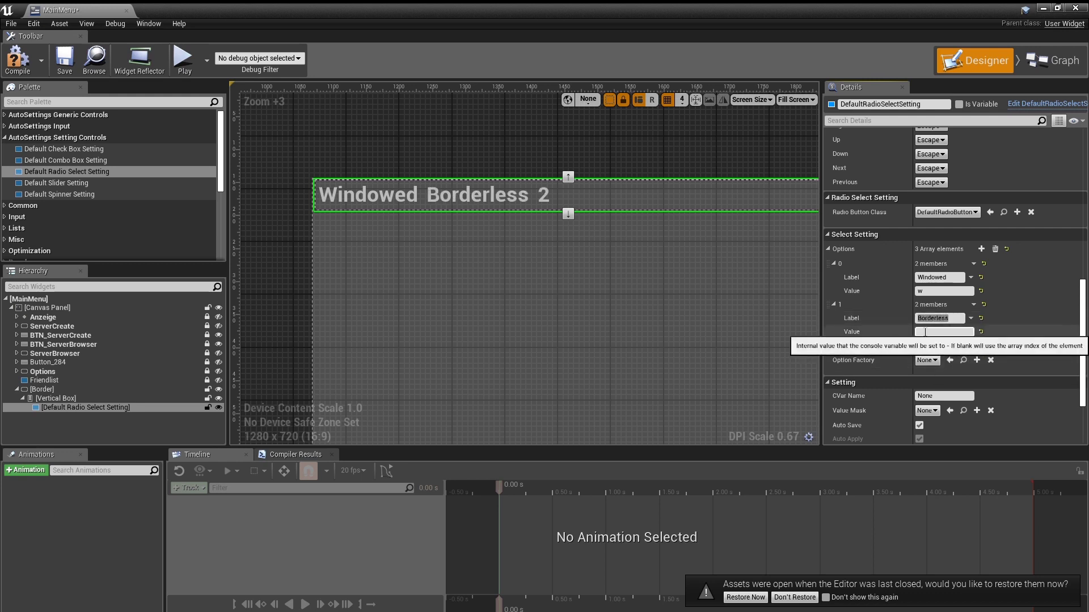
pyautogui.write('wf')
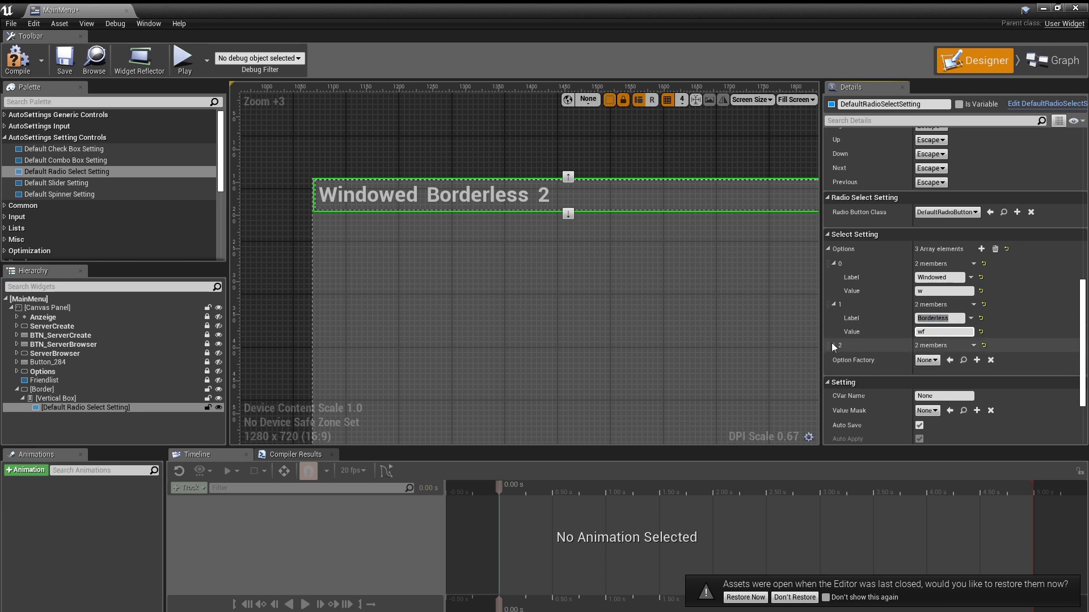
# Set option 2 to label Vollbild, value f.
pyautogui.click(833, 345)
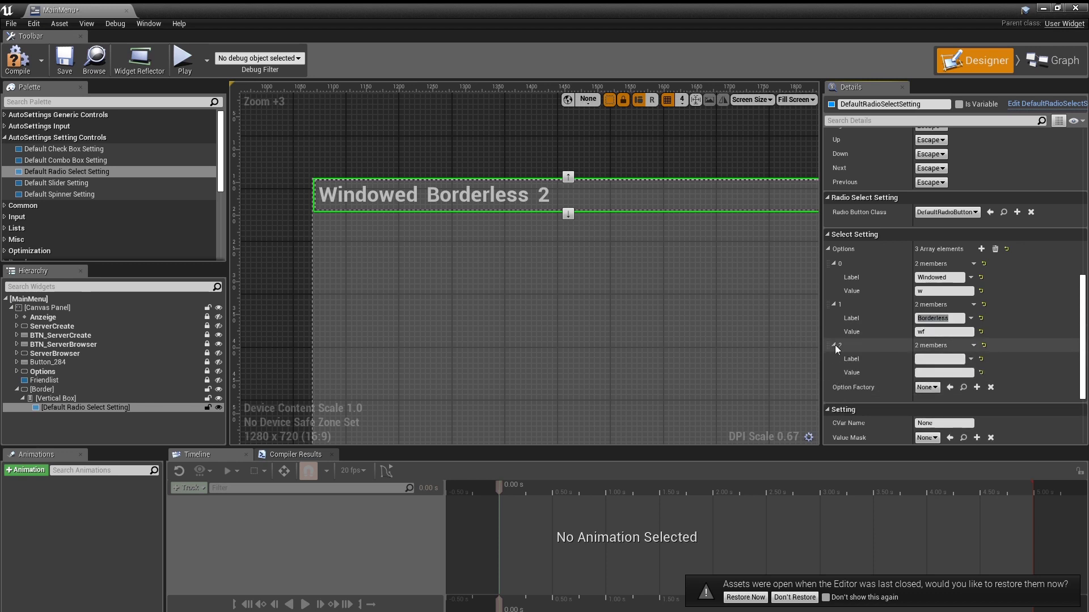
pyautogui.click(916, 359)
pyautogui.press('BackSpace')
pyautogui.press('BackSpace')
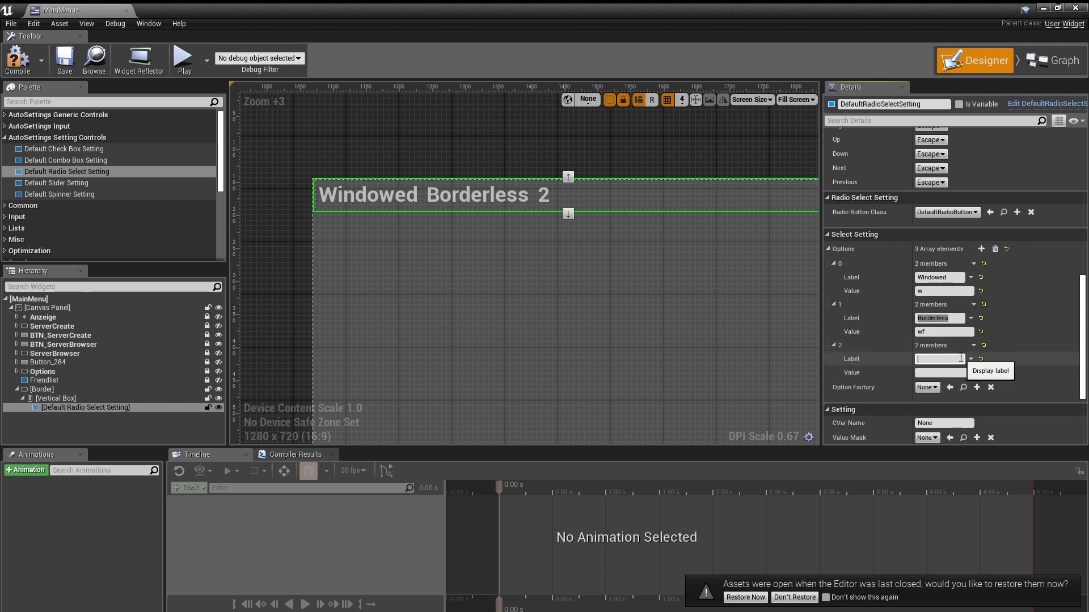
pyautogui.write('BV')
pyautogui.press('BackSpace')
pyautogui.press('BackSpace')
pyautogui.write('Vollbild')
pyautogui.press('Return')
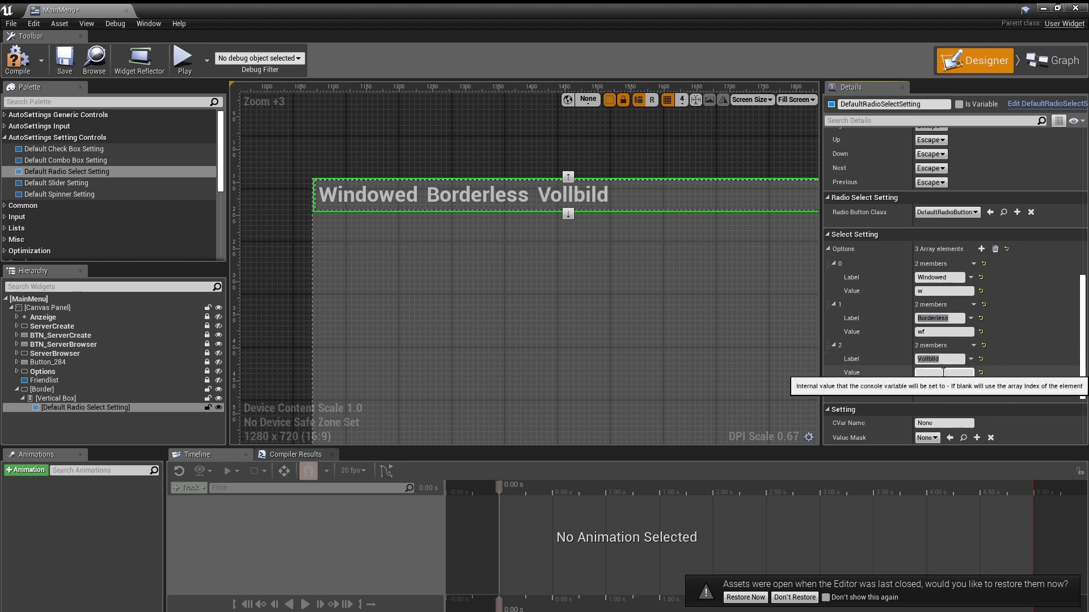
pyautogui.click(944, 373)
pyautogui.write('f')
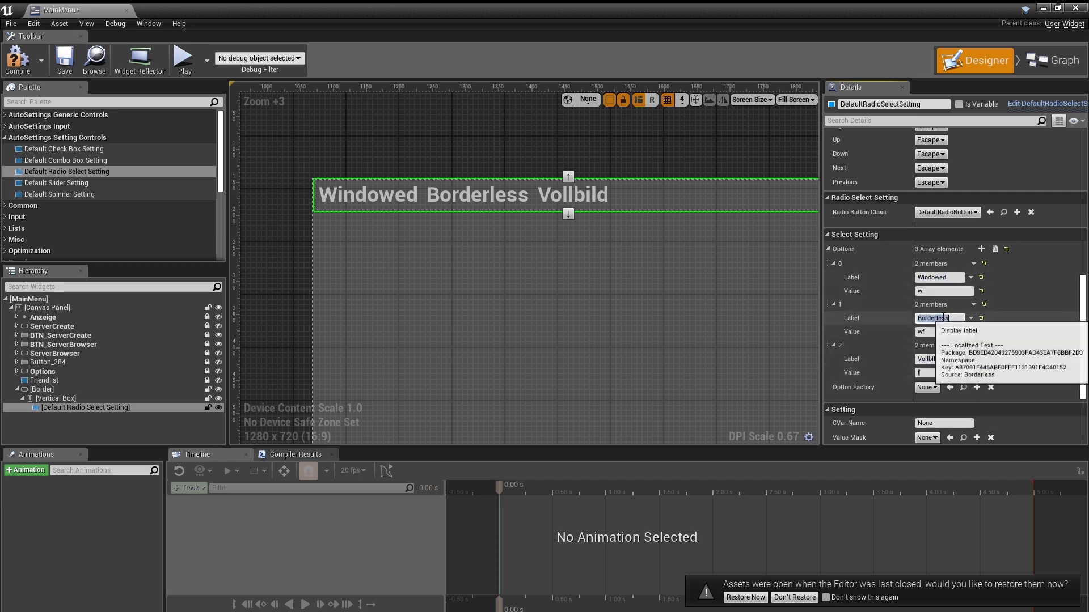
pyautogui.scroll(-3, 1058, 315)
pyautogui.scroll(-1, 1058, 315)
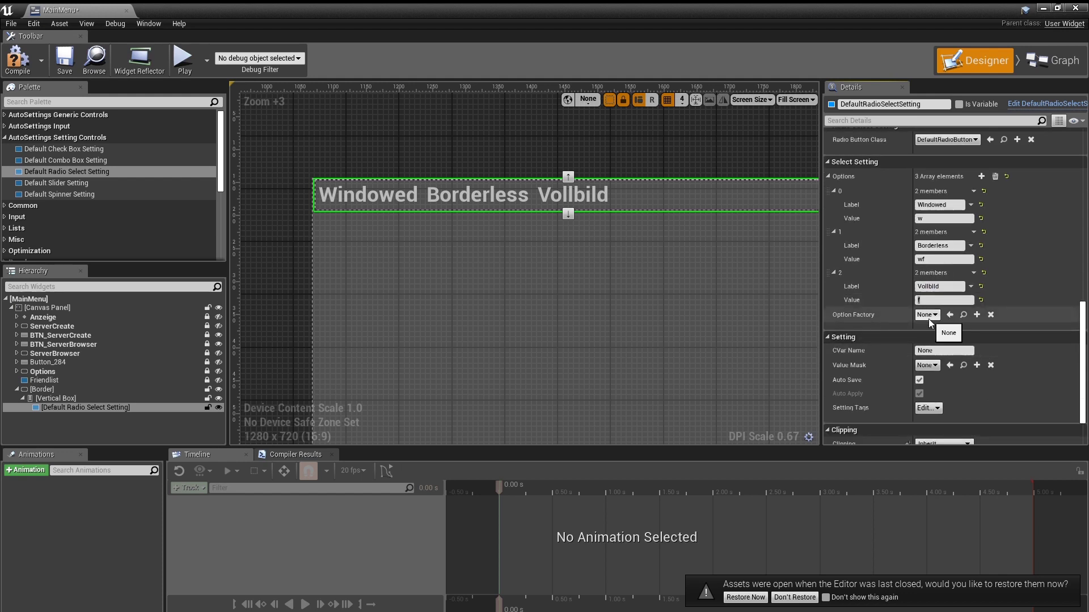
# Set the CVar Name to r.SetRes and the Value Mask to WindowModeValueMask.
pyautogui.scroll(-1, 932, 318)
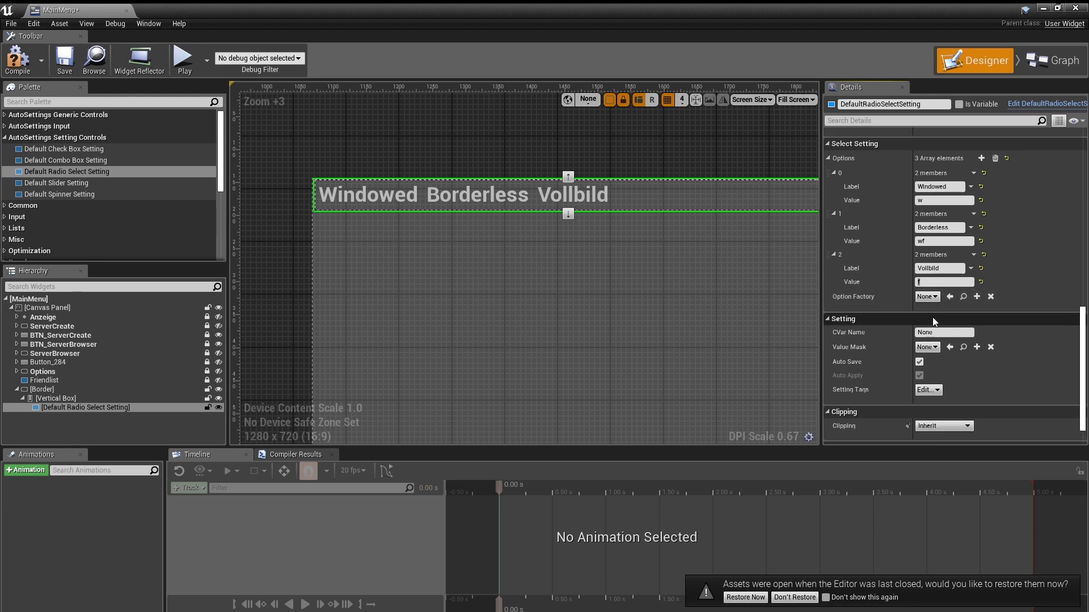
pyautogui.click(945, 333)
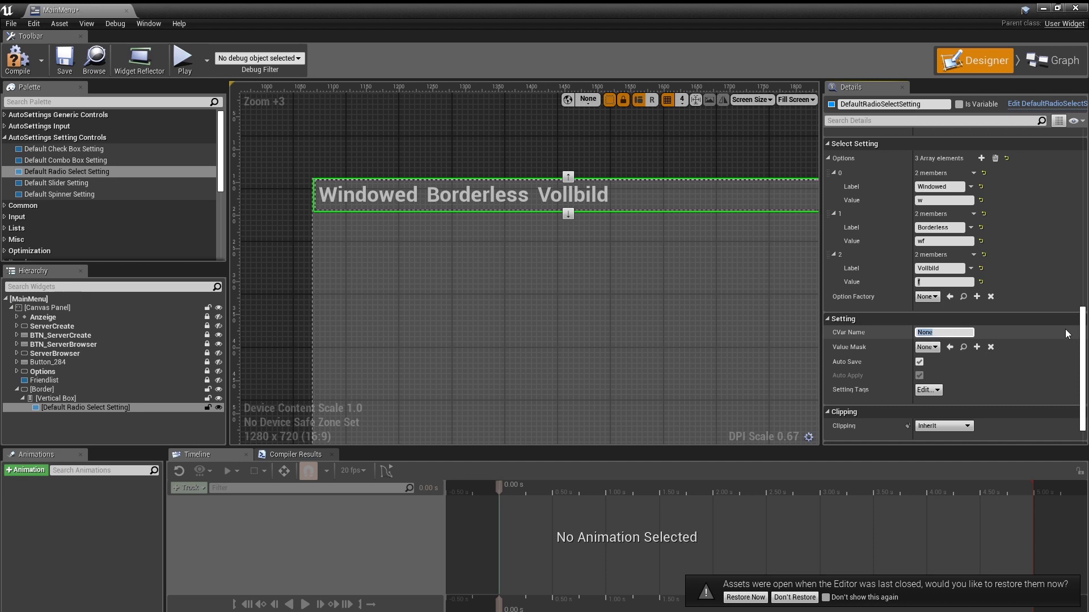
pyautogui.write('r.Se')
pyautogui.write('tRes')
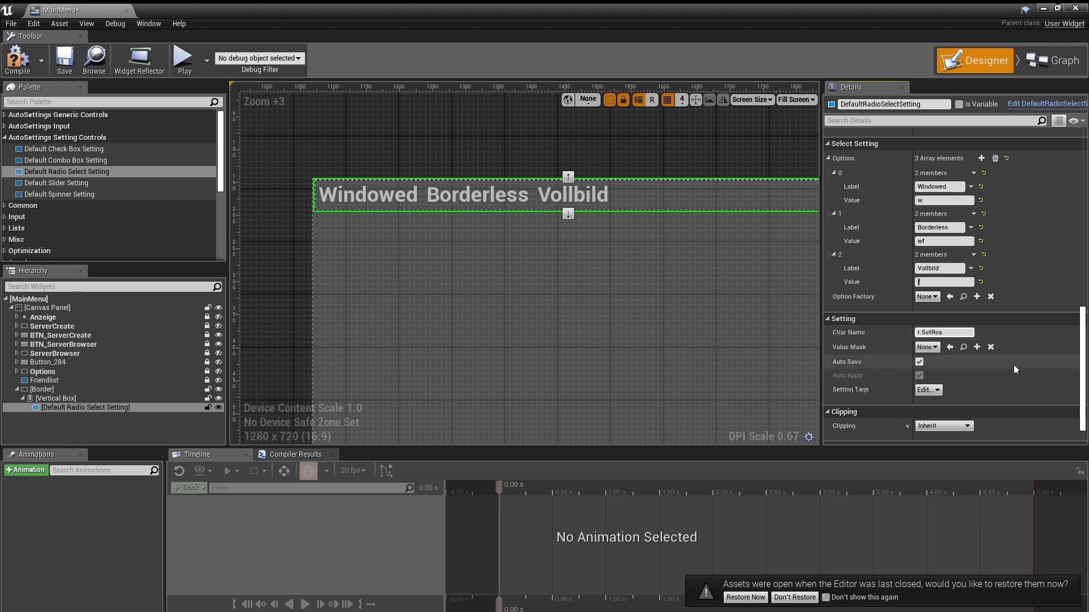
pyautogui.click(1015, 331)
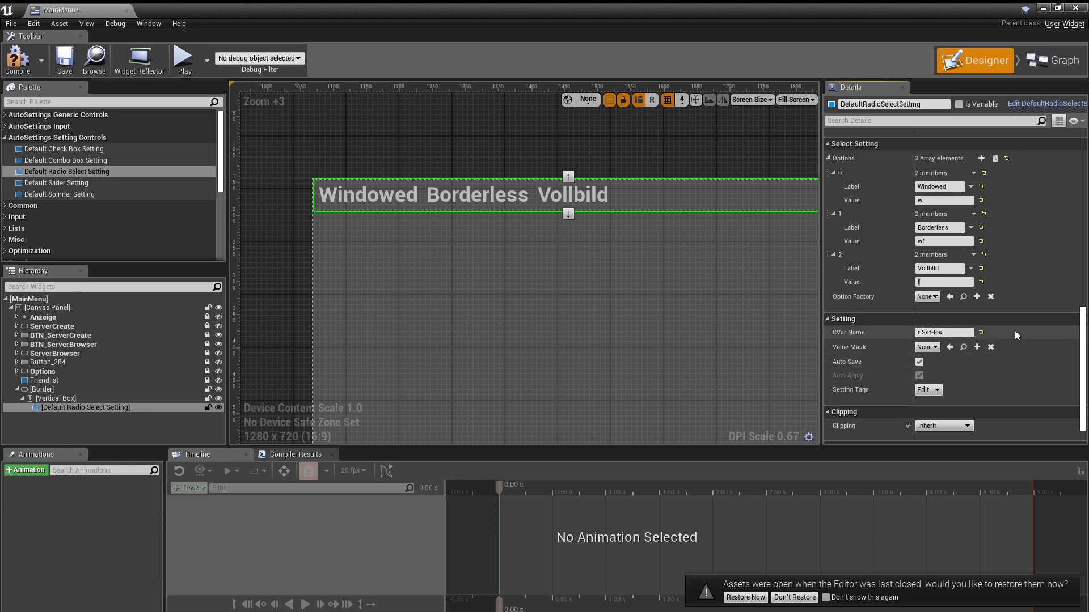
pyautogui.click(945, 335)
pyautogui.click(933, 281)
pyautogui.click(936, 333)
pyautogui.click(1009, 343)
pyautogui.click(924, 347)
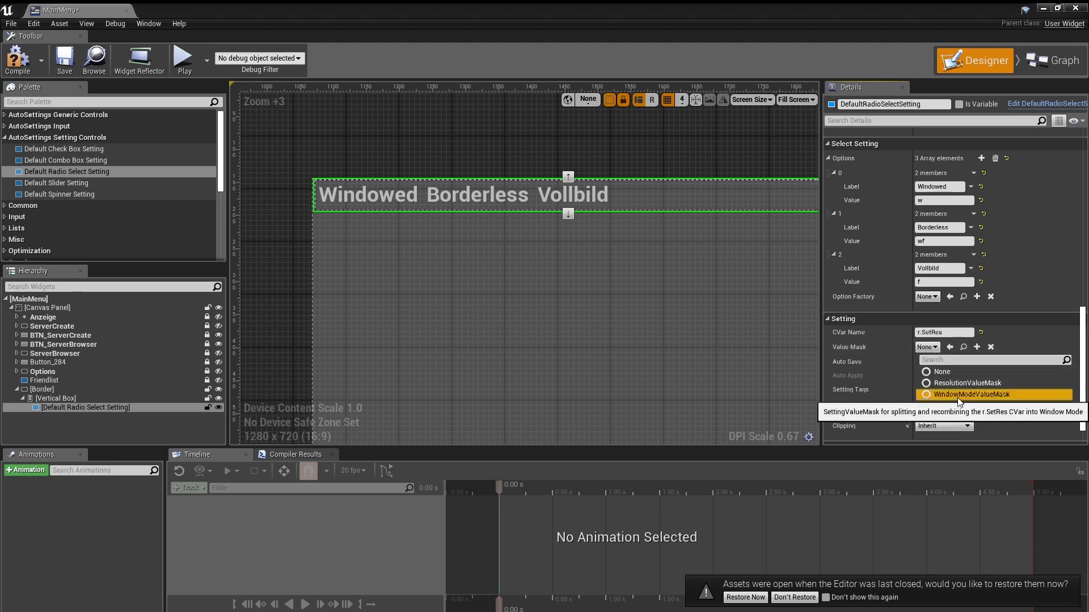
pyautogui.click(957, 395)
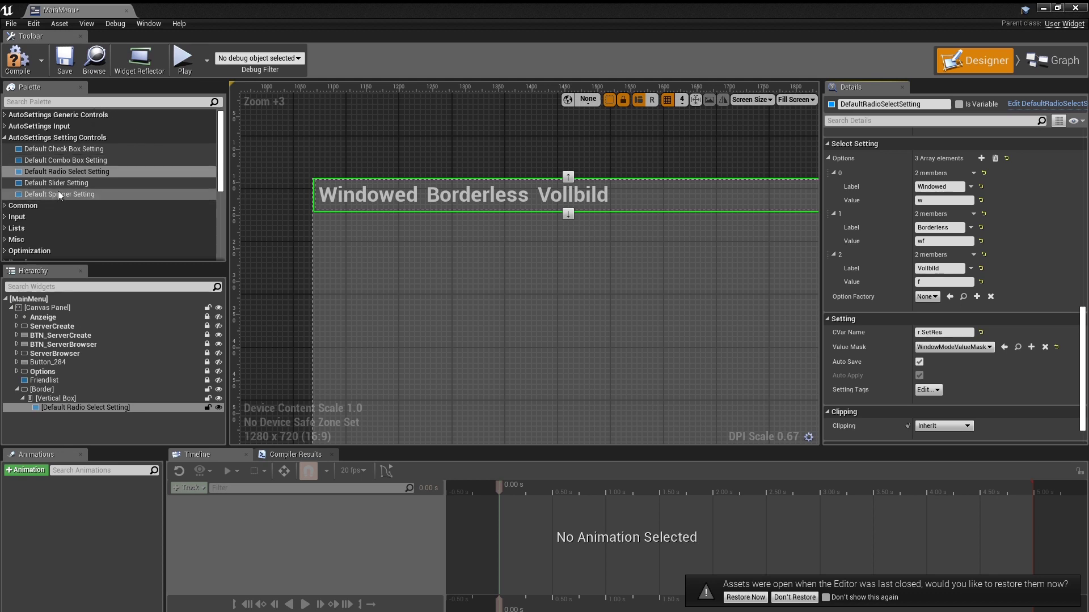
# Add a Default Check Box Setting to the Vertical Box and set its CVar Name to r.vsync.
pyautogui.moveTo(49, 150); pyautogui.dragTo(60, 410)
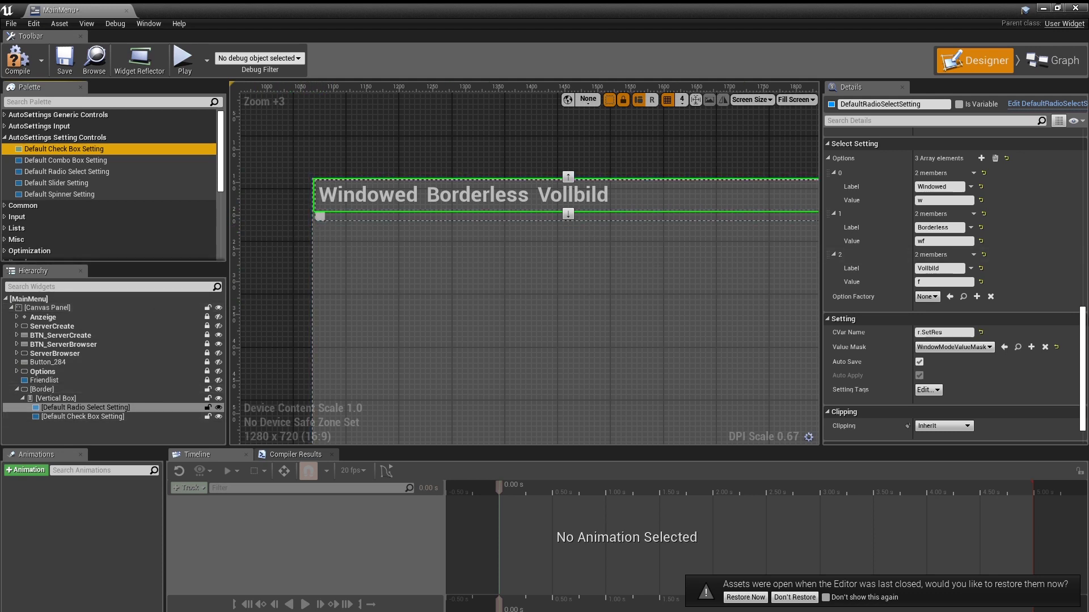
pyautogui.click(336, 215)
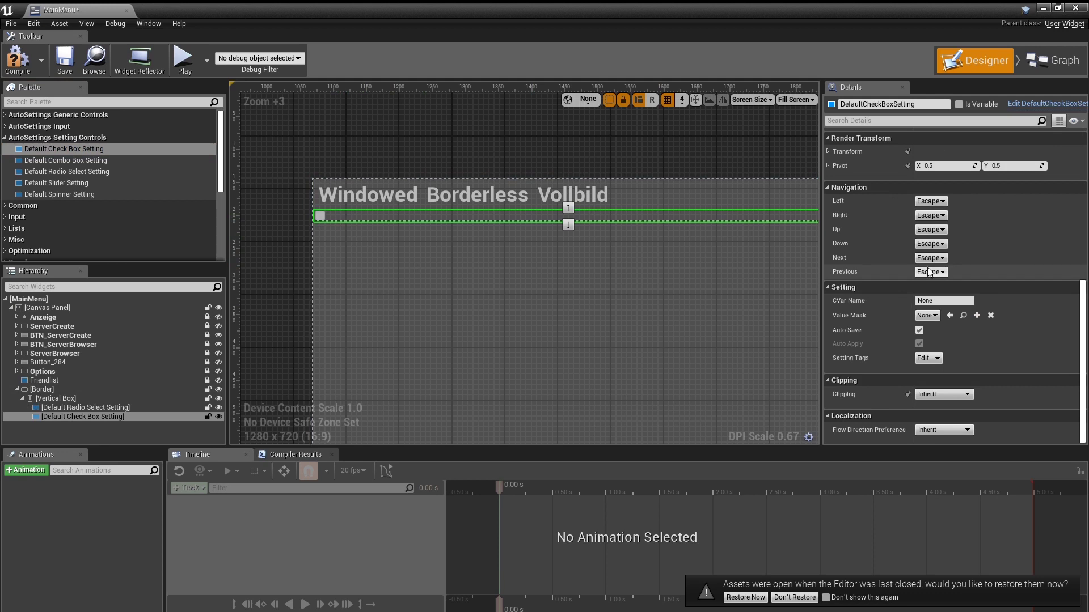
pyautogui.click(941, 300)
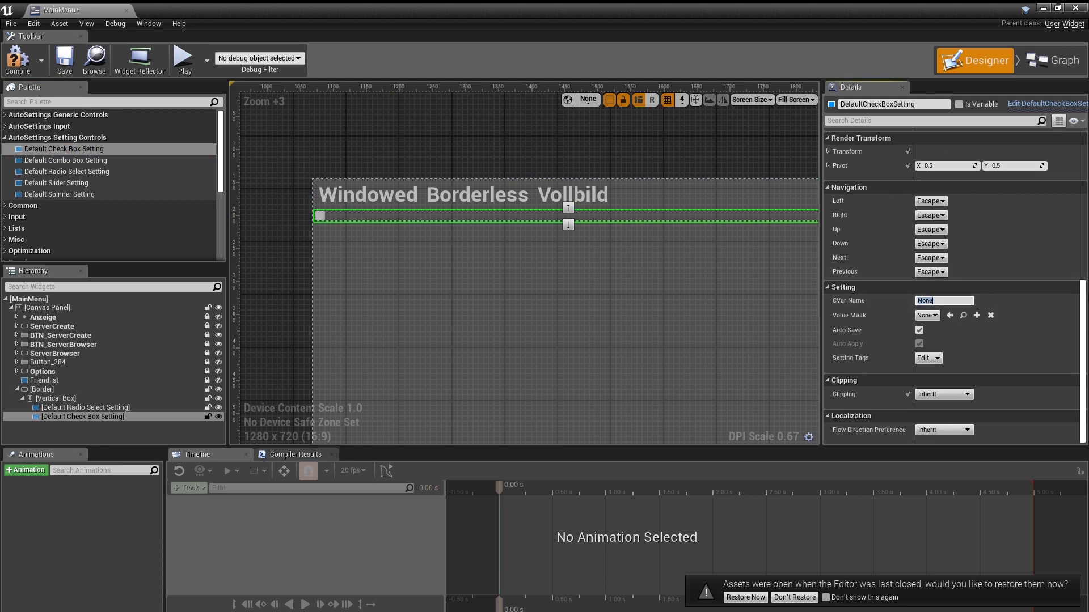
pyautogui.write('r.vsy')
pyautogui.write('nc')
pyautogui.press('Return')
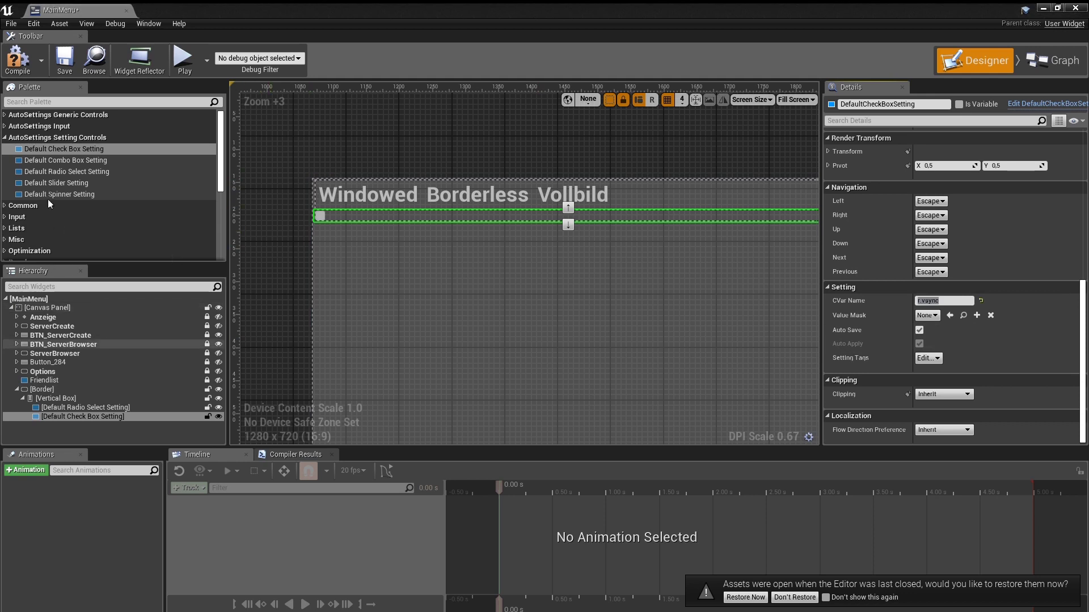
# Add and delete a Default Combo Box Setting, then add a second Default Radio Select Setting.
pyautogui.click(68, 149)
pyautogui.click(68, 161)
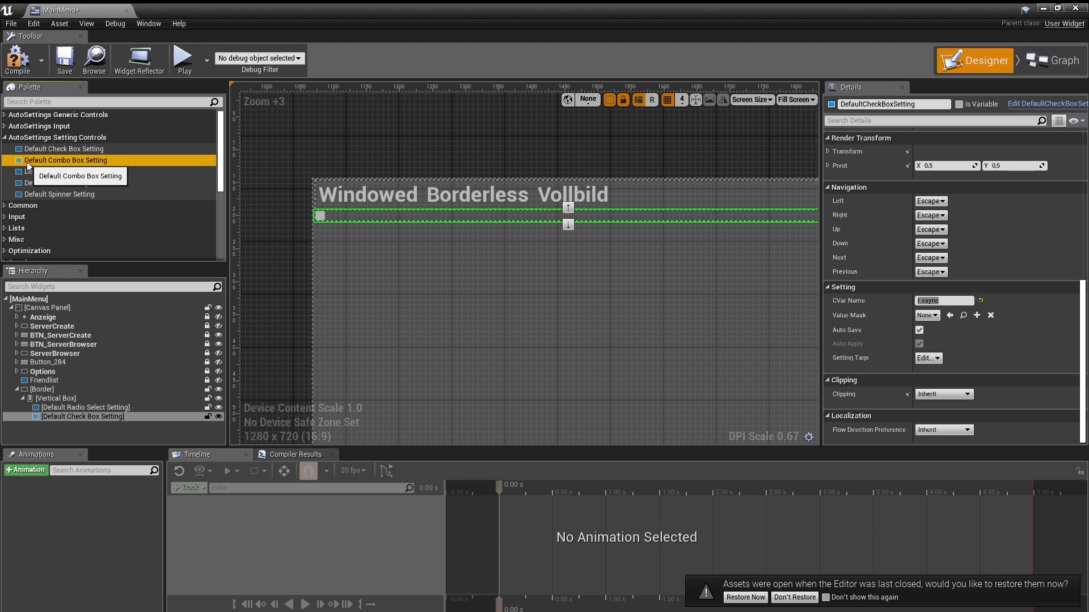
pyautogui.moveTo(66, 161); pyautogui.dragTo(74, 420)
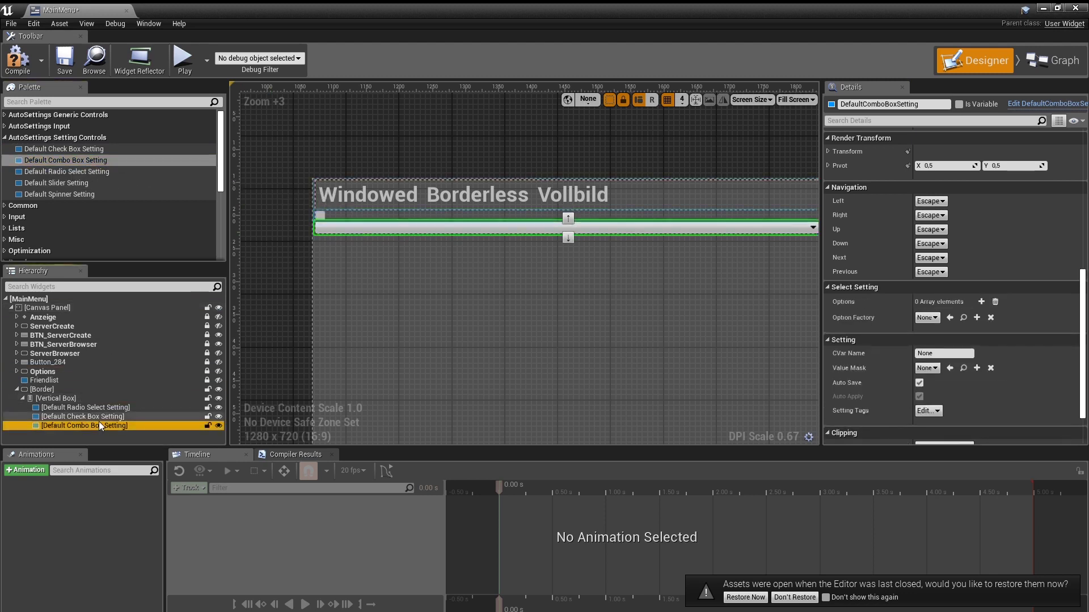
pyautogui.press('Delete')
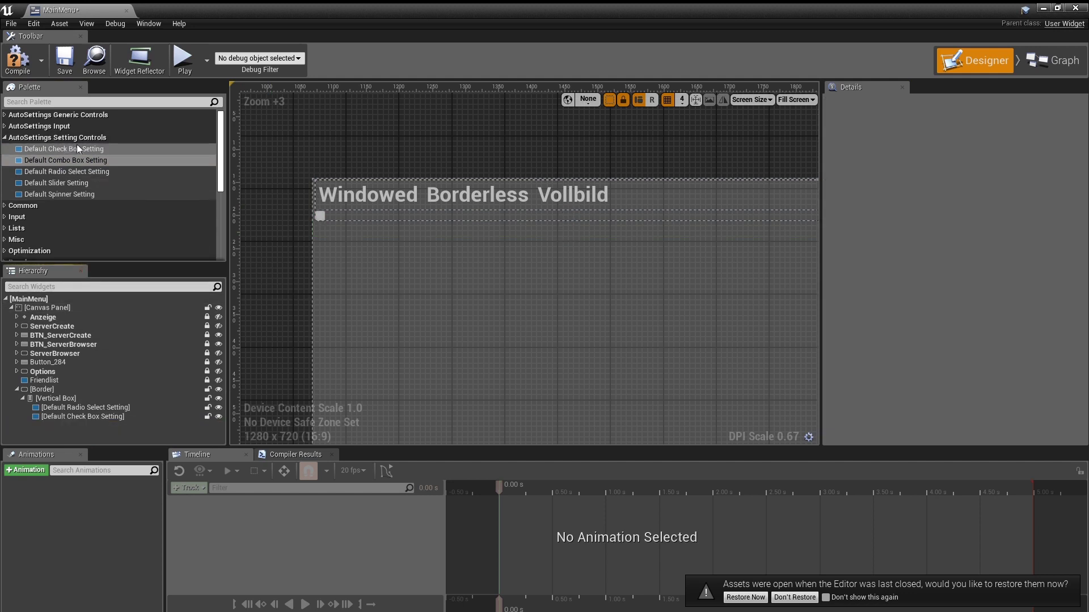
pyautogui.click(63, 171)
pyautogui.moveTo(141, 182); pyautogui.dragTo(104, 424)
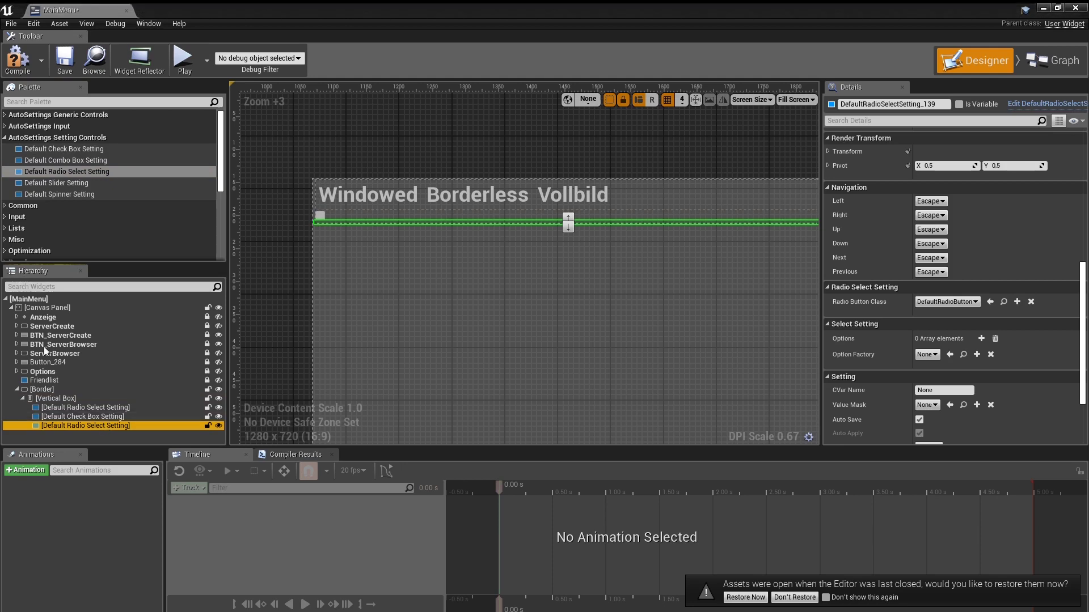
# Add five options to the second radio select and label option 0 'Aus'.
pyautogui.scroll(-5, 1007, 316)
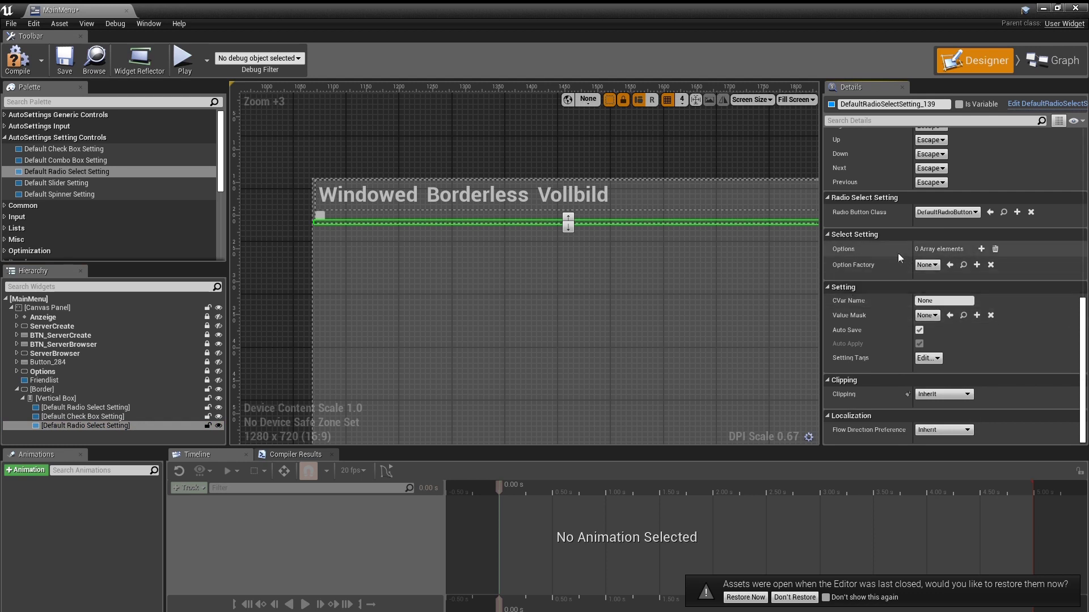
pyautogui.click(980, 249)
pyautogui.click(981, 249)
pyautogui.click(981, 249)
pyautogui.click(980, 249)
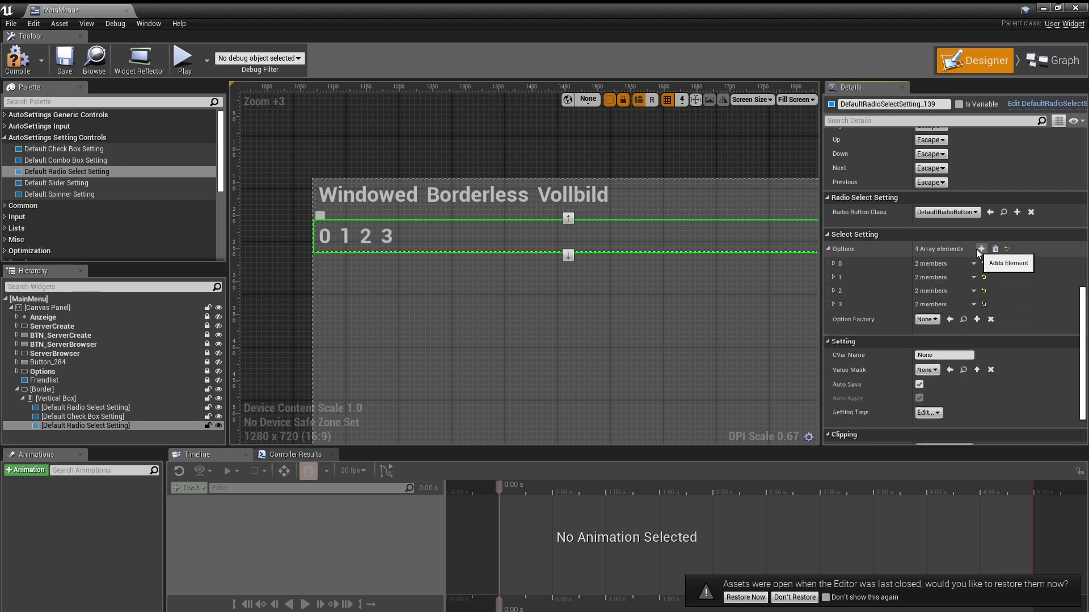
pyautogui.click(977, 250)
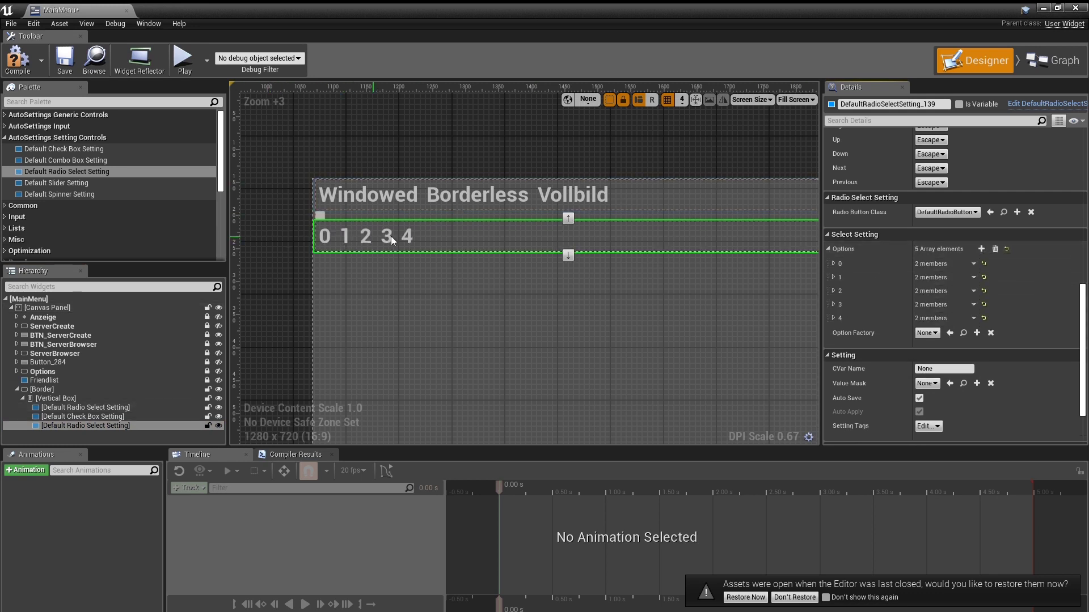
pyautogui.click(833, 263)
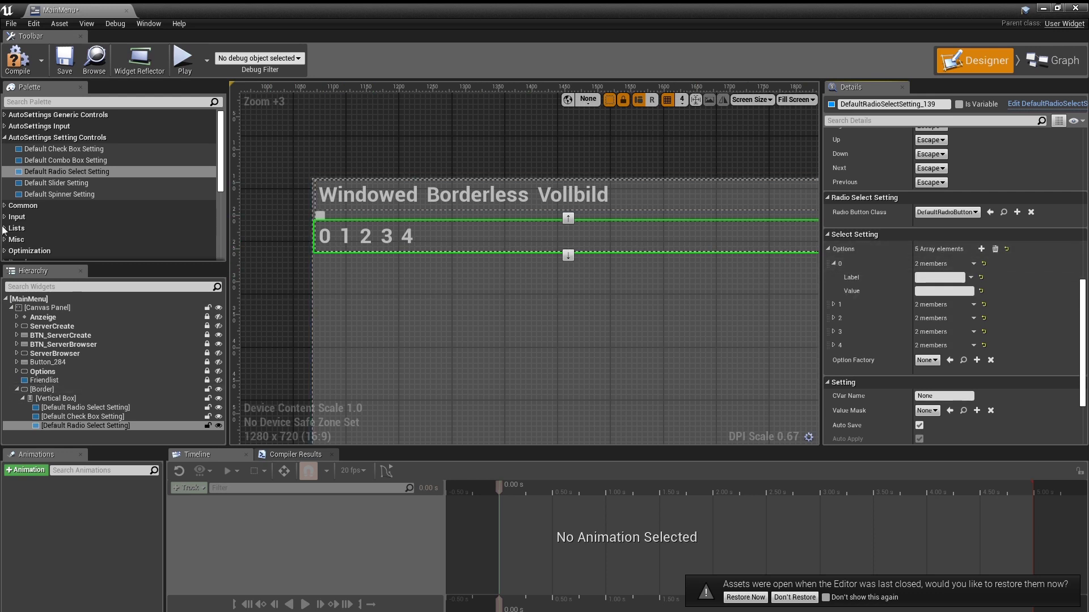
pyautogui.click(941, 277)
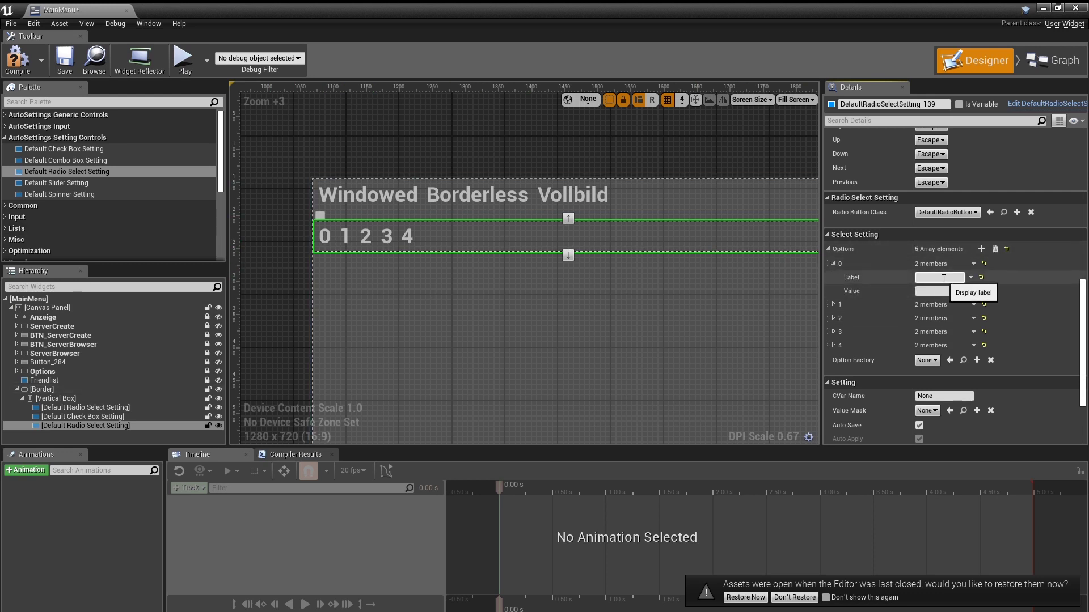
pyautogui.write('Aus')
pyautogui.press('Return')
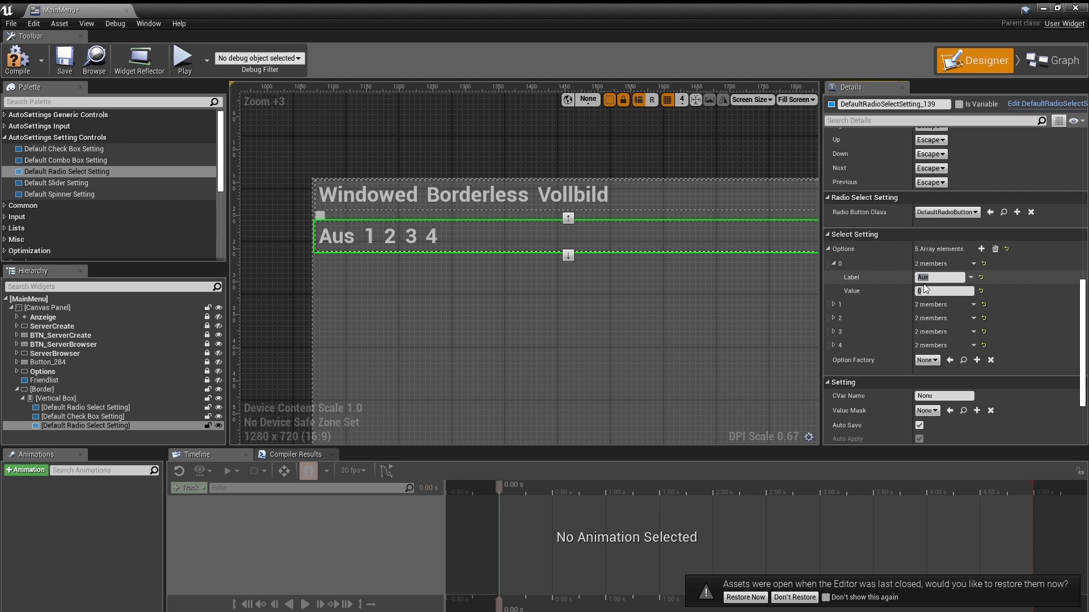
# Set options 1 and 2 to label and value 30 and 60.
pyautogui.click(834, 304)
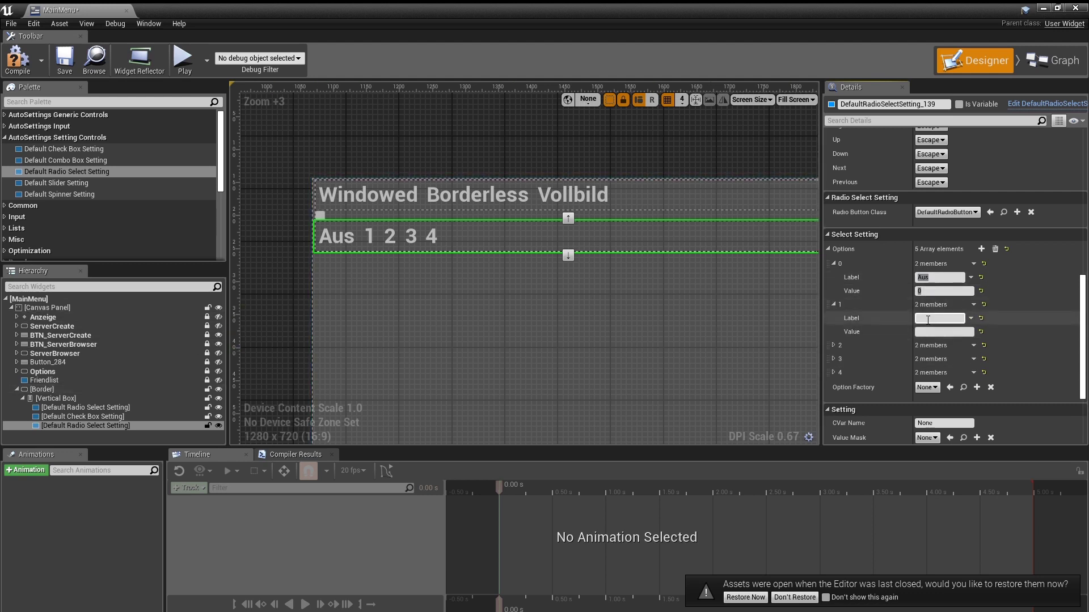
pyautogui.write('30')
pyautogui.press('Return')
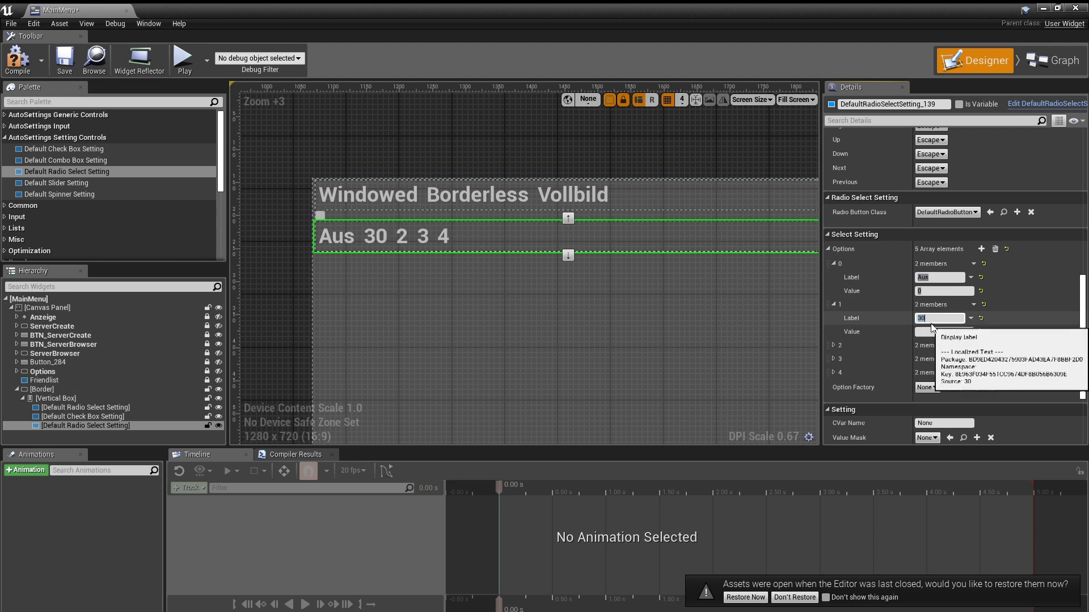
pyautogui.click(928, 331)
pyautogui.write('30')
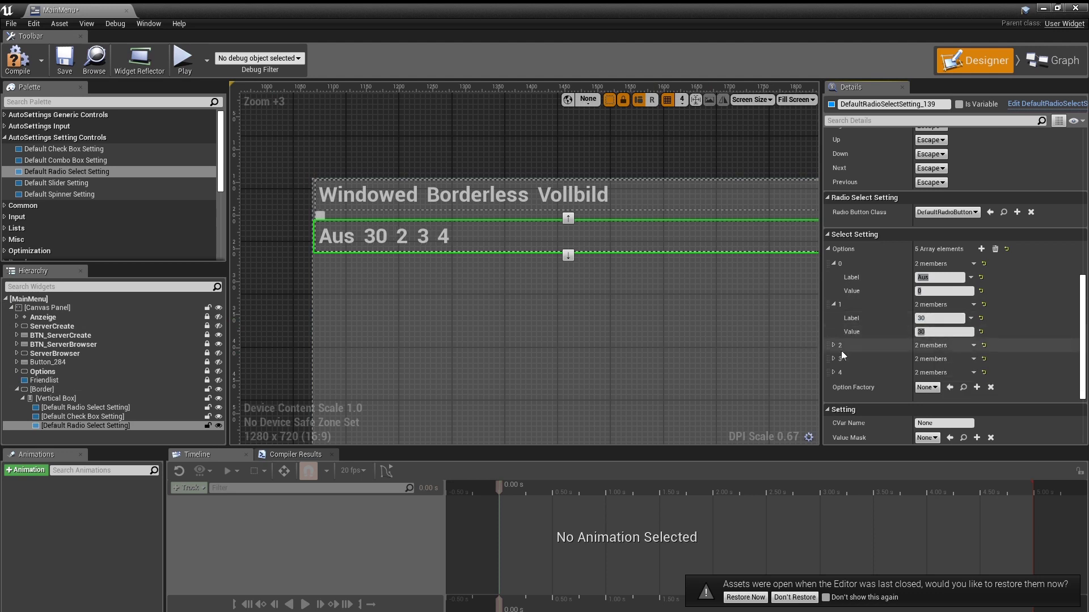
pyautogui.click(833, 345)
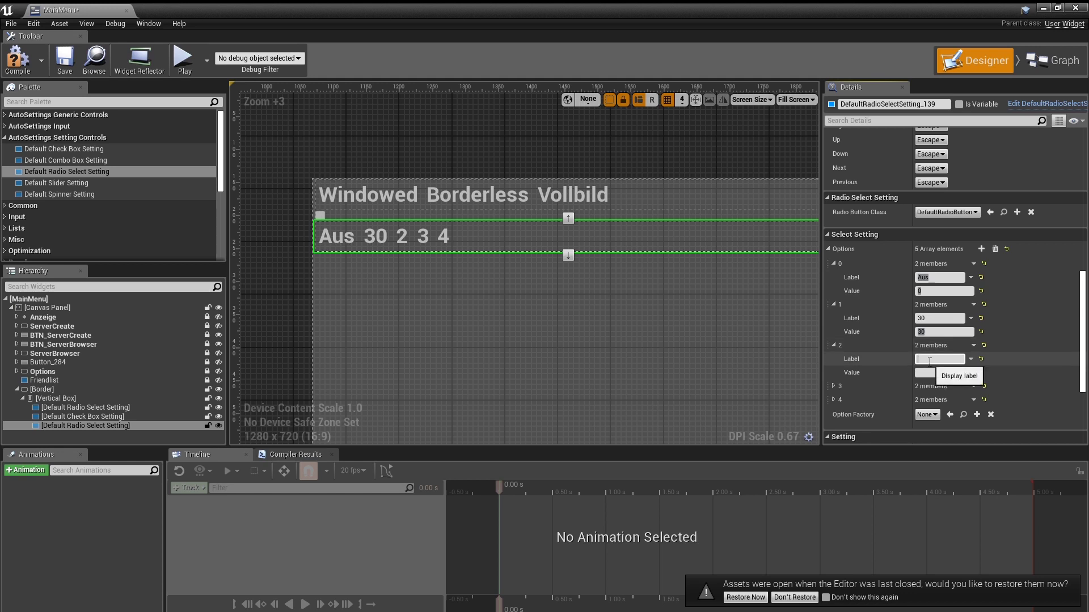
pyautogui.write('60')
pyautogui.press('Return')
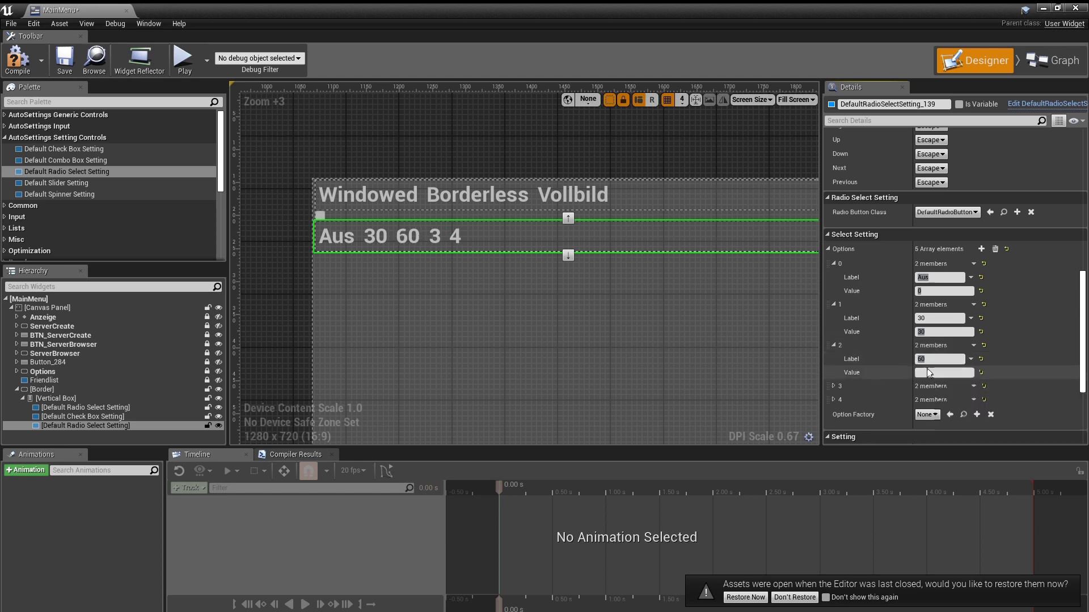
pyautogui.write('60')
# Set option 3's label and value to 120.
pyautogui.scroll(-2, 946, 371)
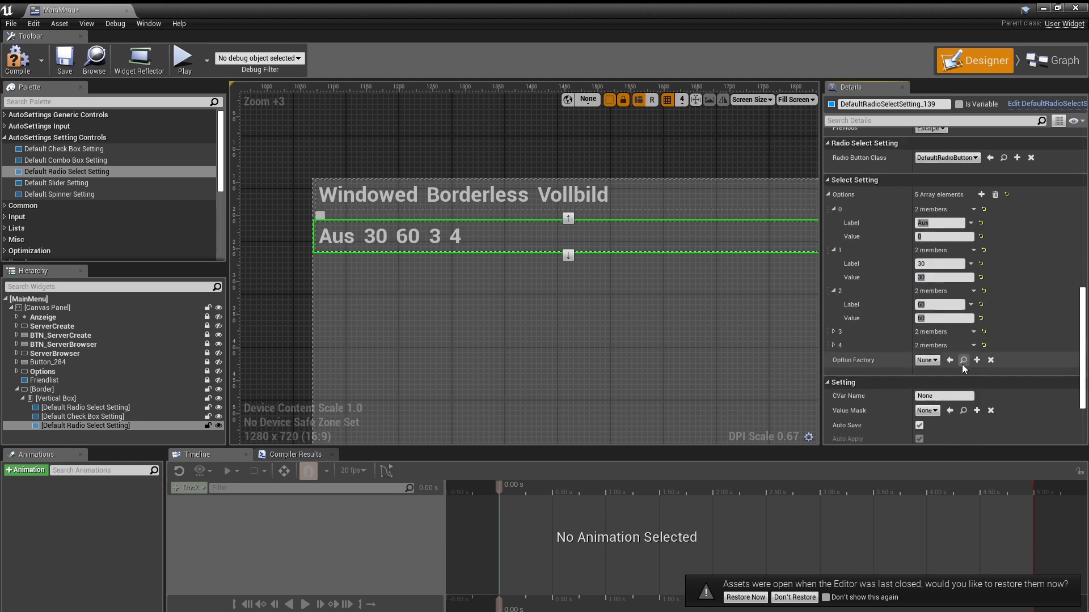
pyautogui.click(833, 331)
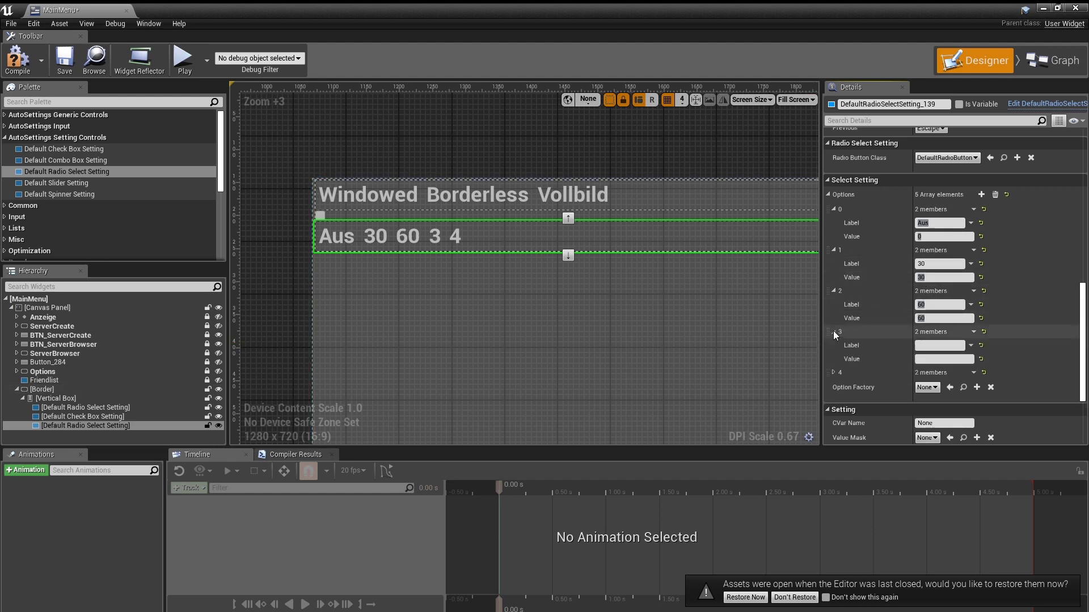
pyautogui.scroll(-2, 848, 345)
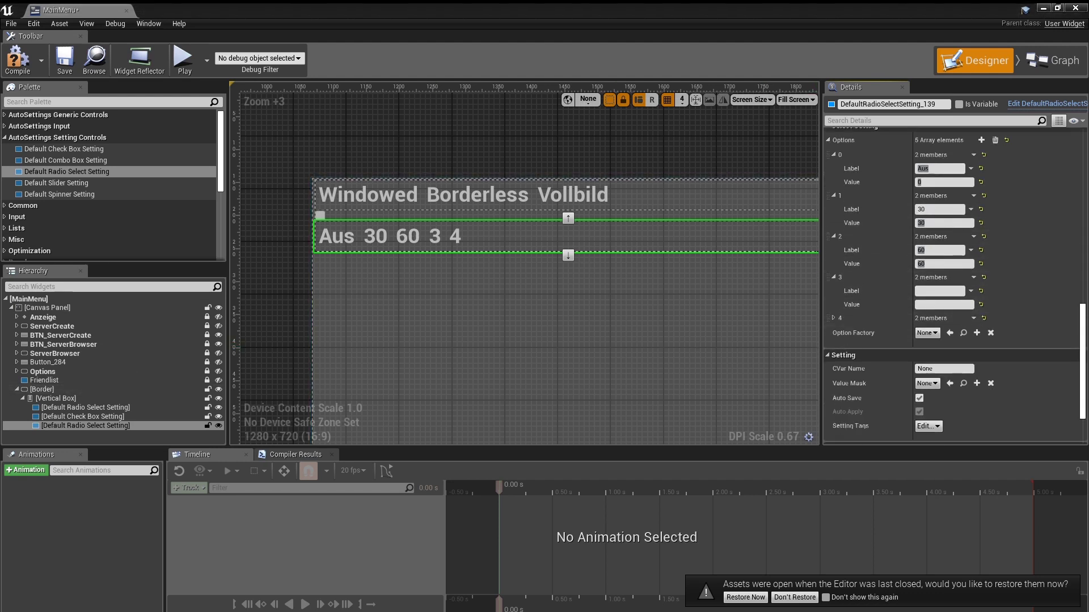
pyautogui.scroll(-1, 873, 386)
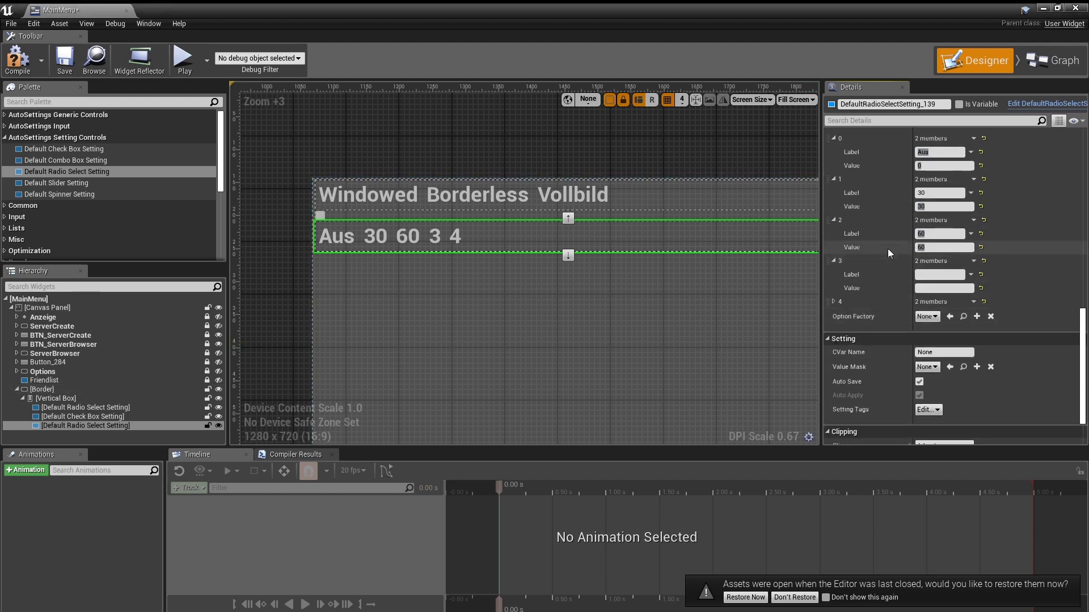
pyautogui.click(933, 274)
pyautogui.write('120')
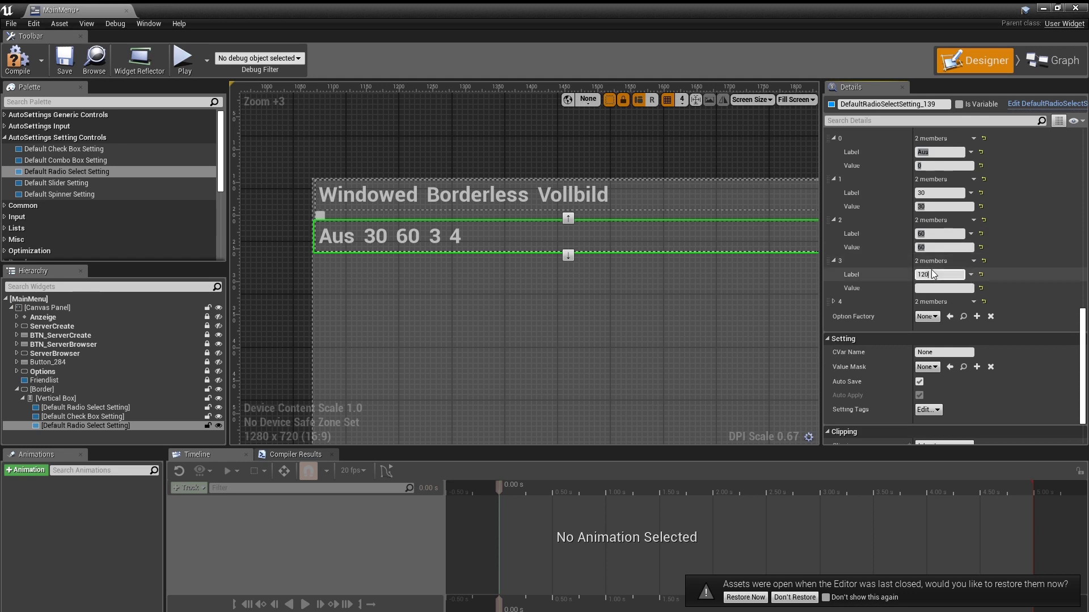
pyautogui.press('Return')
pyautogui.click(941, 289)
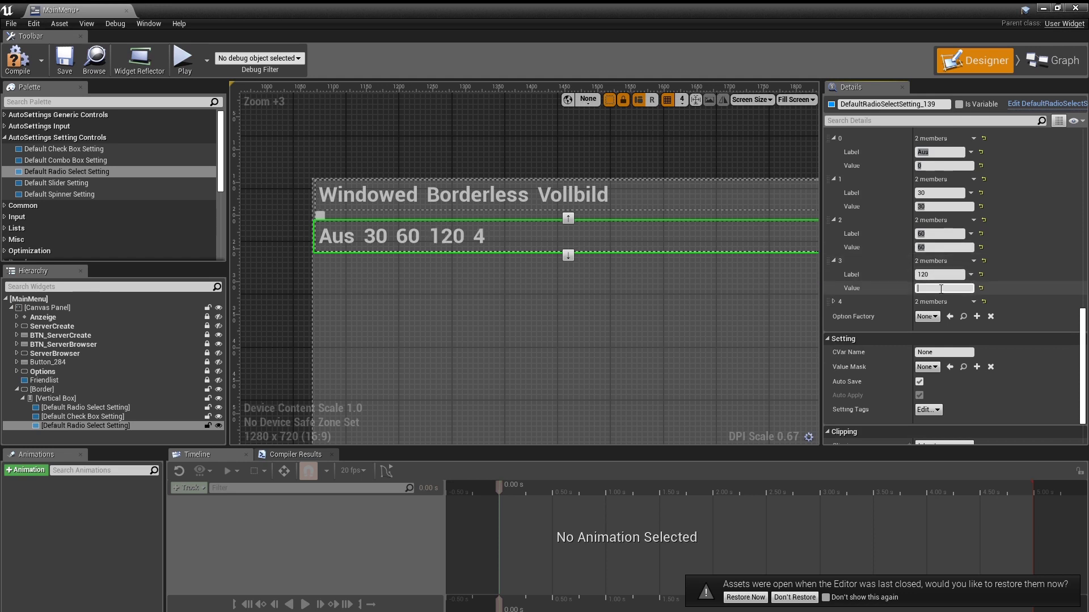
pyautogui.write('120')
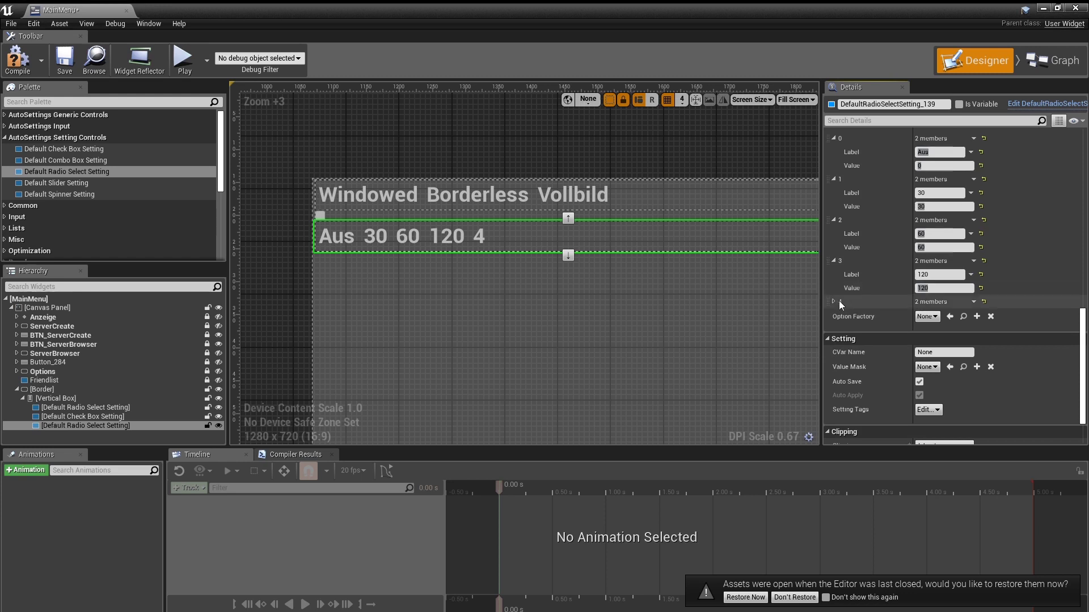
# Set option 4's label and value to 144.
pyautogui.click(834, 301)
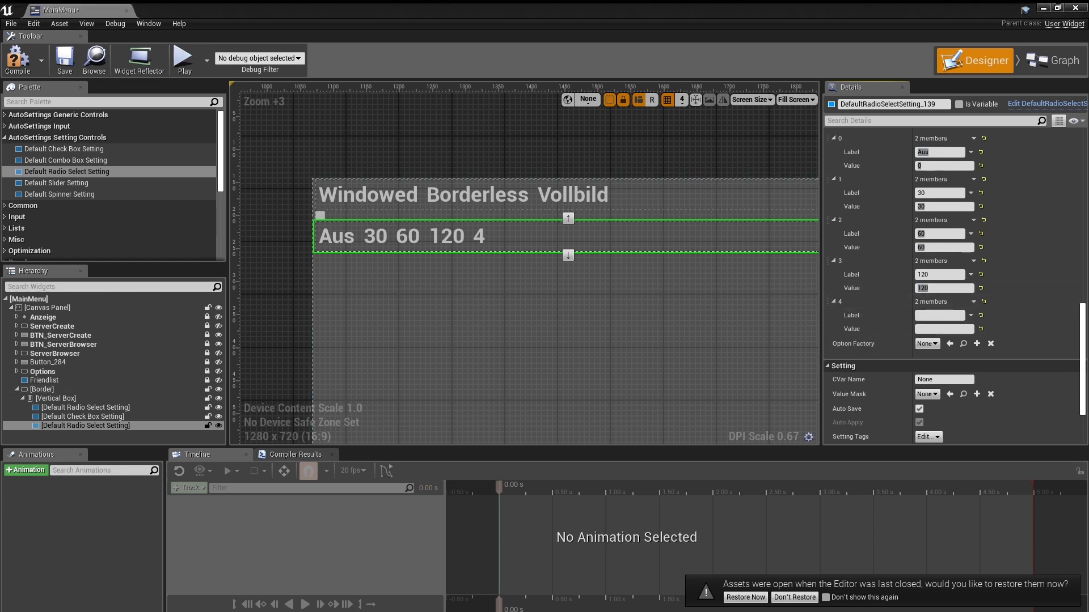
pyautogui.click(942, 316)
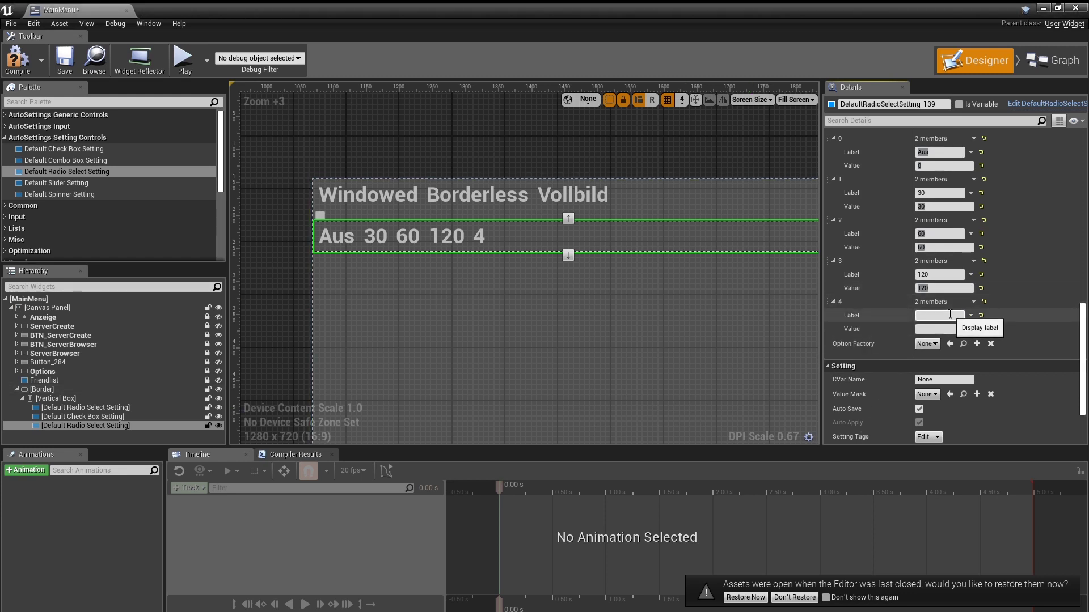
pyautogui.write('144')
pyautogui.click(941, 328)
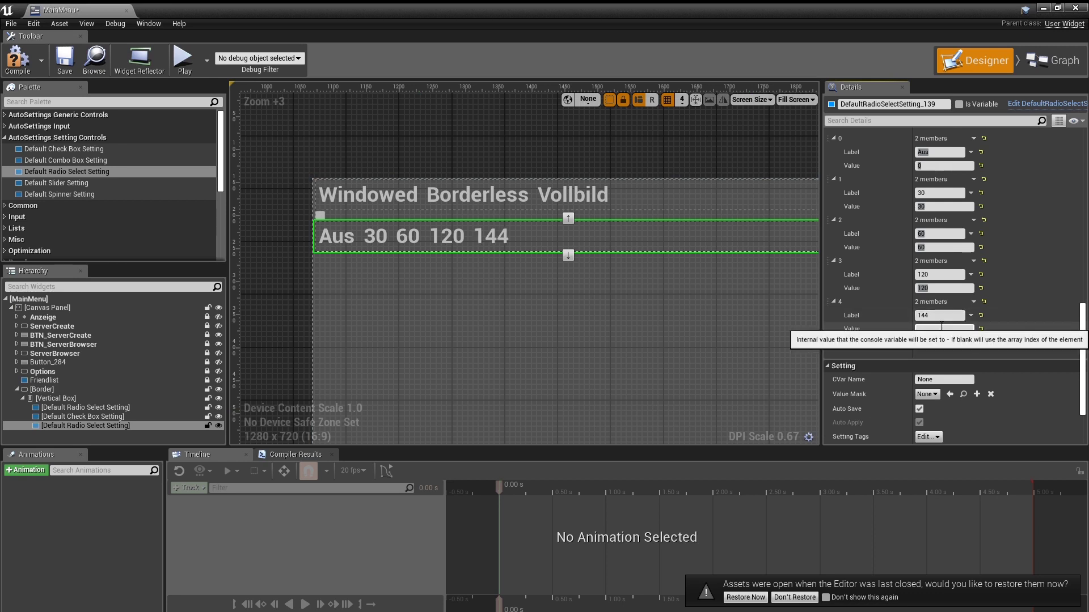
pyautogui.write('144')
pyautogui.press('Return')
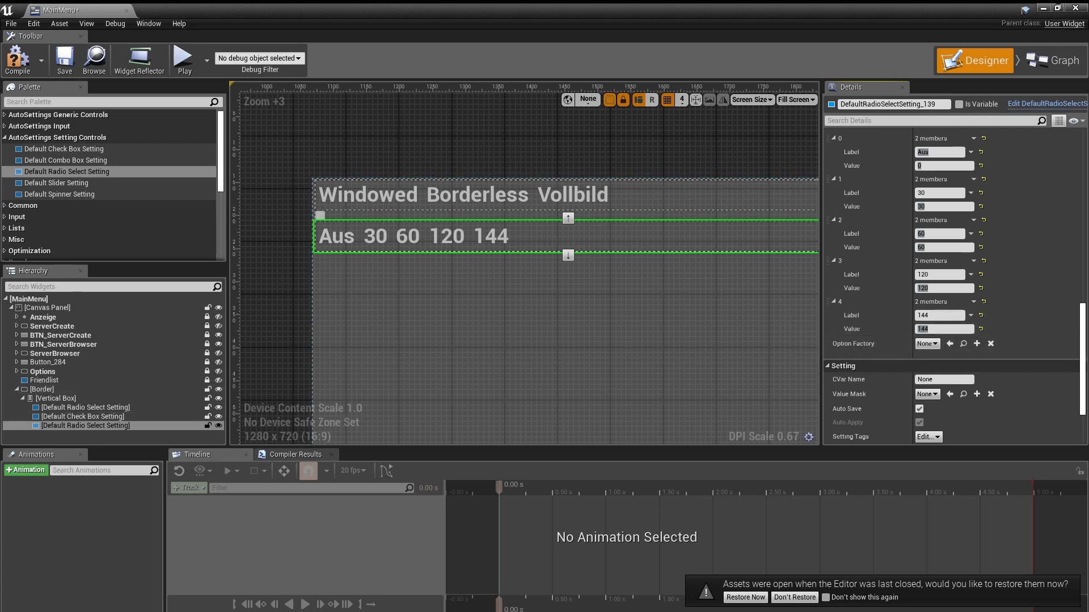
pyautogui.scroll(1, 1028, 393)
# Enter t.MaxFps as the frame-rate radio select's CVar Name.
pyautogui.click(951, 399)
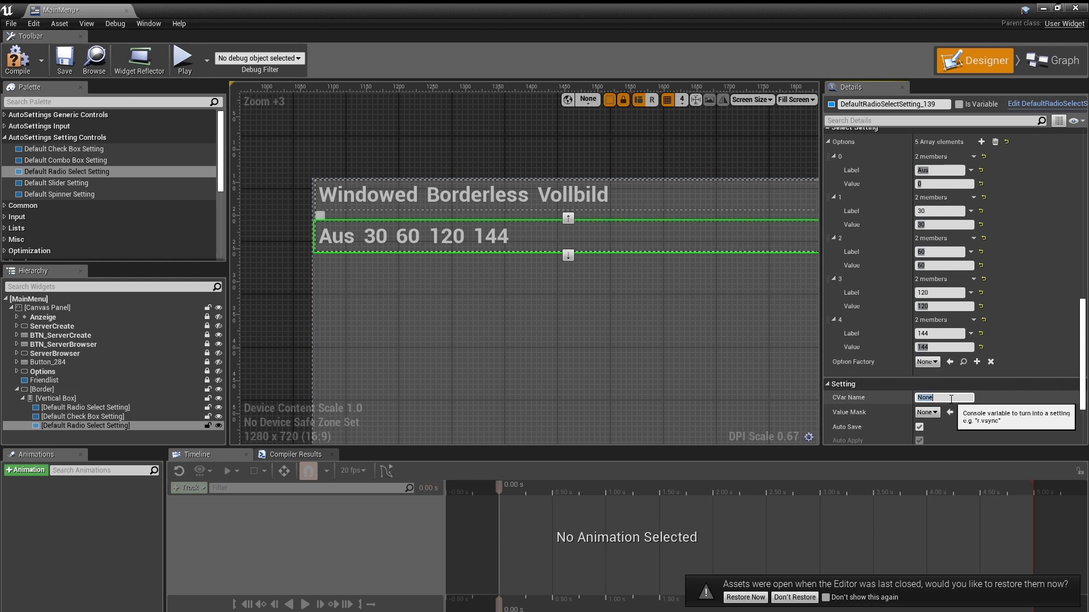
pyautogui.write('t.Max')
pyautogui.write('F')
pyautogui.write('ps')
pyautogui.scroll(-2, 998, 394)
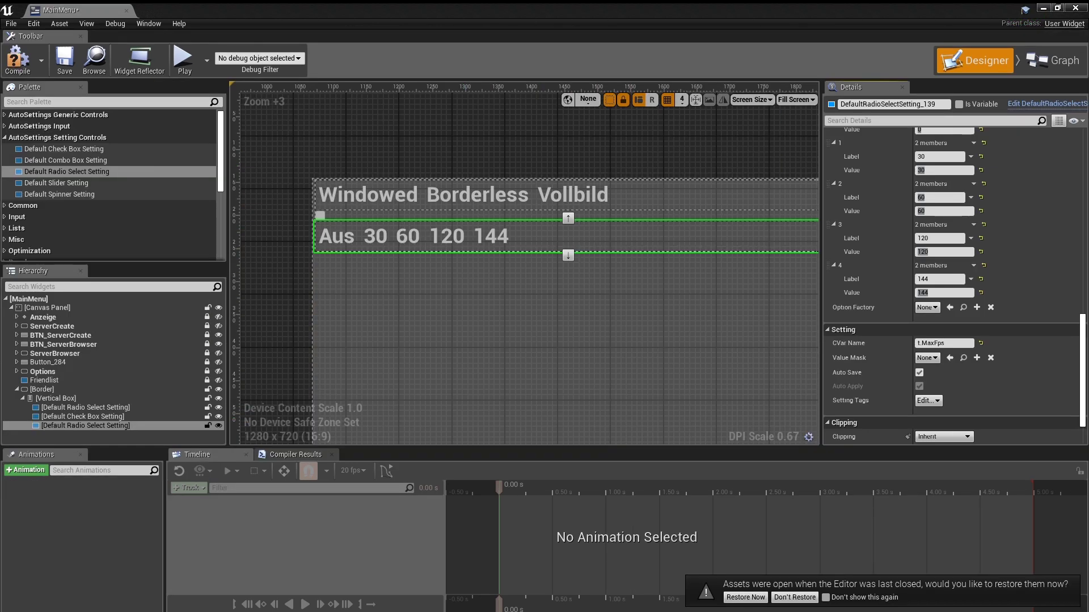
pyautogui.moveTo(522, 323); pyautogui.dragTo(479, 279, button='right')
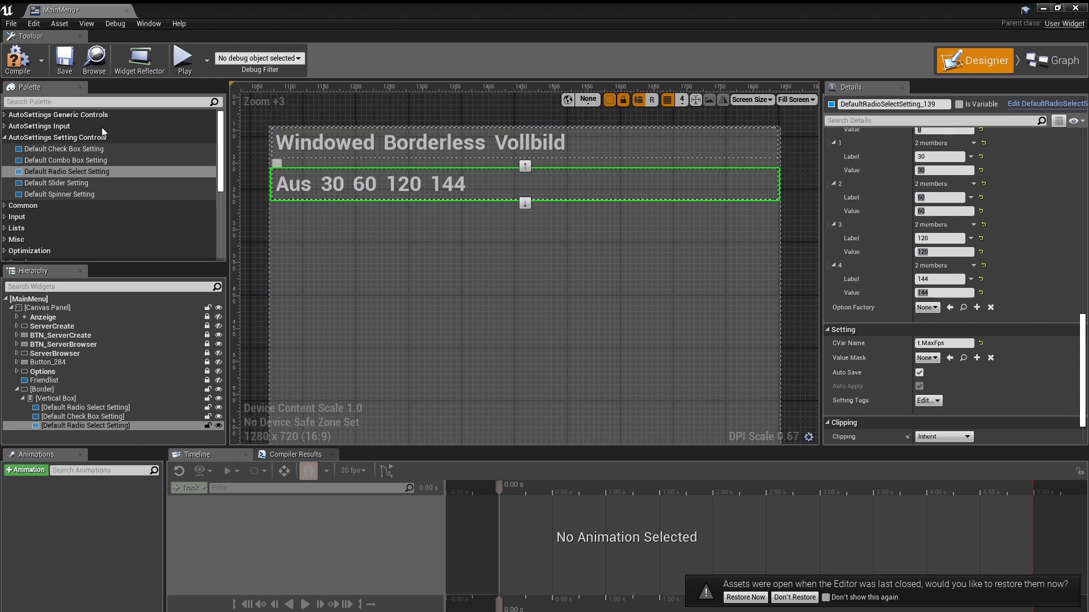
pyautogui.click(38, 188)
# Add a Default Slider Setting to the Vertical Box bound to CVar r.TonemapperGamma.
pyautogui.moveTo(37, 189); pyautogui.dragTo(105, 429)
pyautogui.scroll(4, 318, 248)
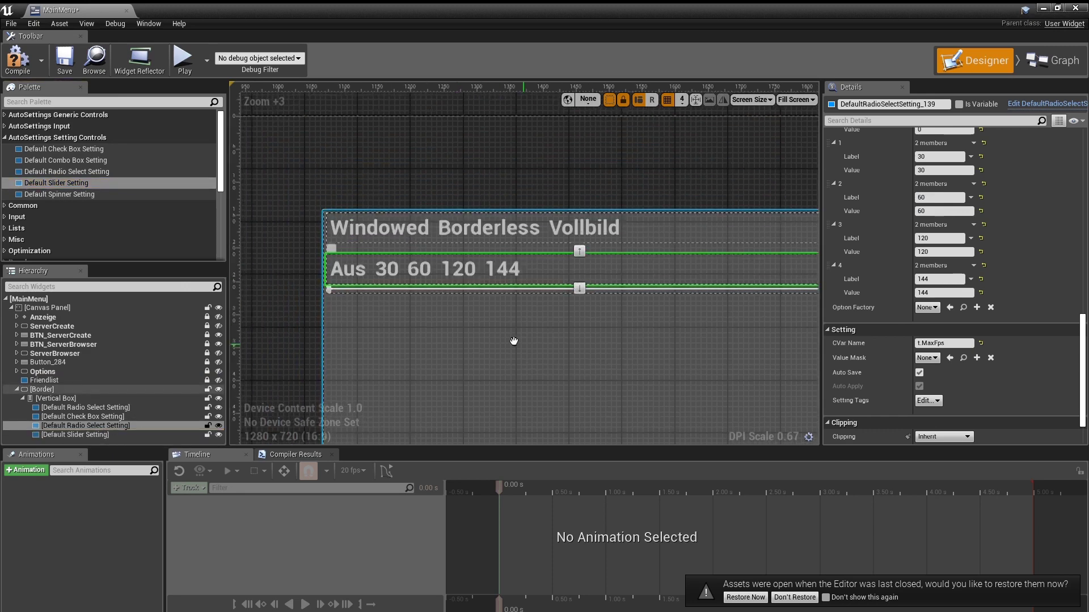
pyautogui.click(371, 246)
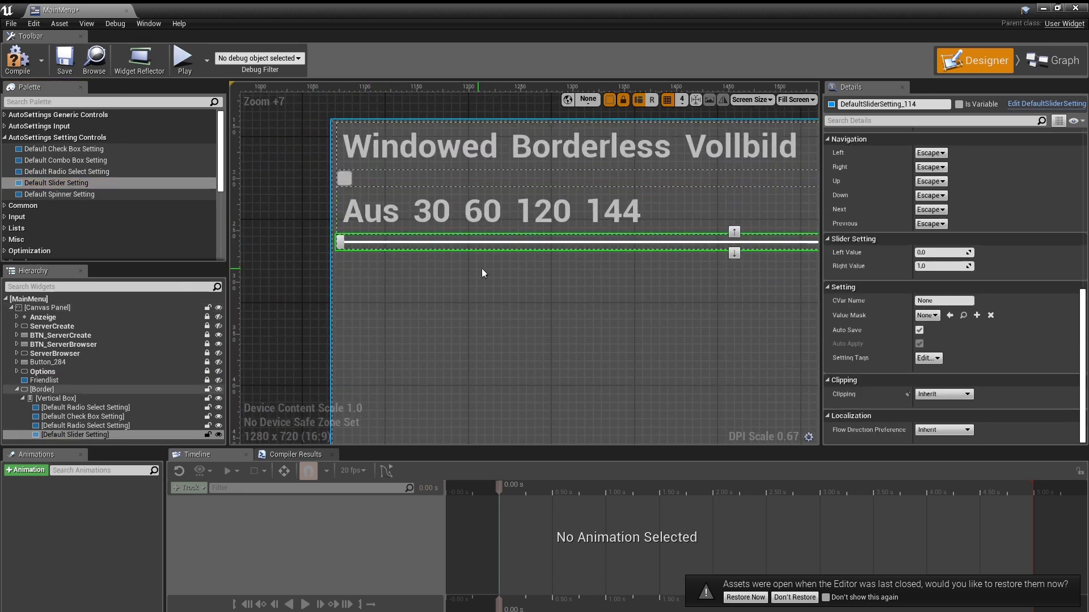
pyautogui.moveTo(427, 269); pyautogui.dragTo(339, 273, button='right')
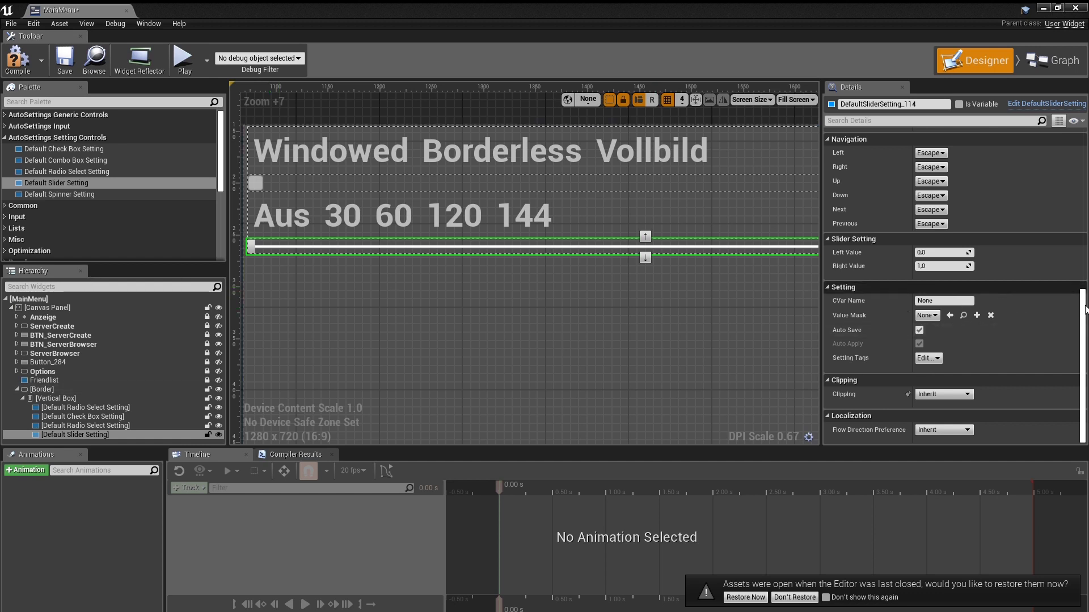
pyautogui.click(943, 301)
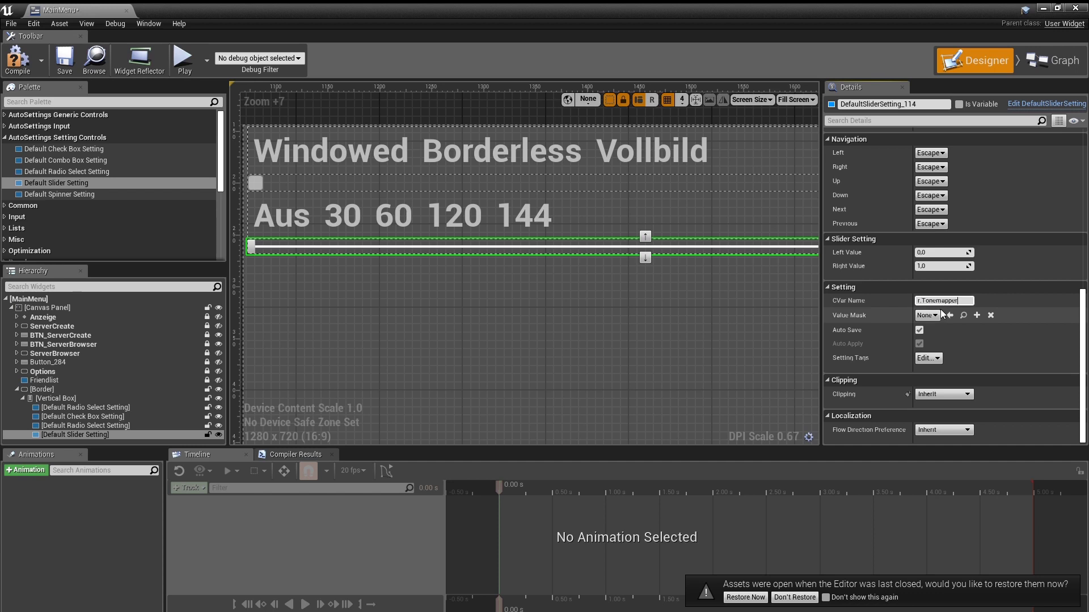
pyautogui.write('Gamma')
pyautogui.press('Return')
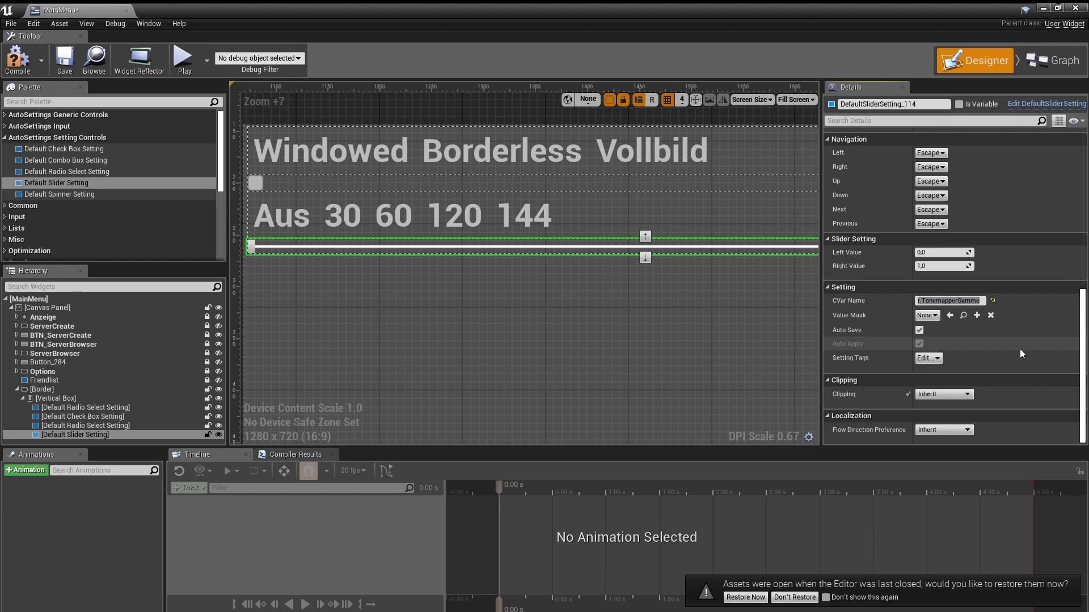
pyautogui.click(981, 301)
pyautogui.press('Return')
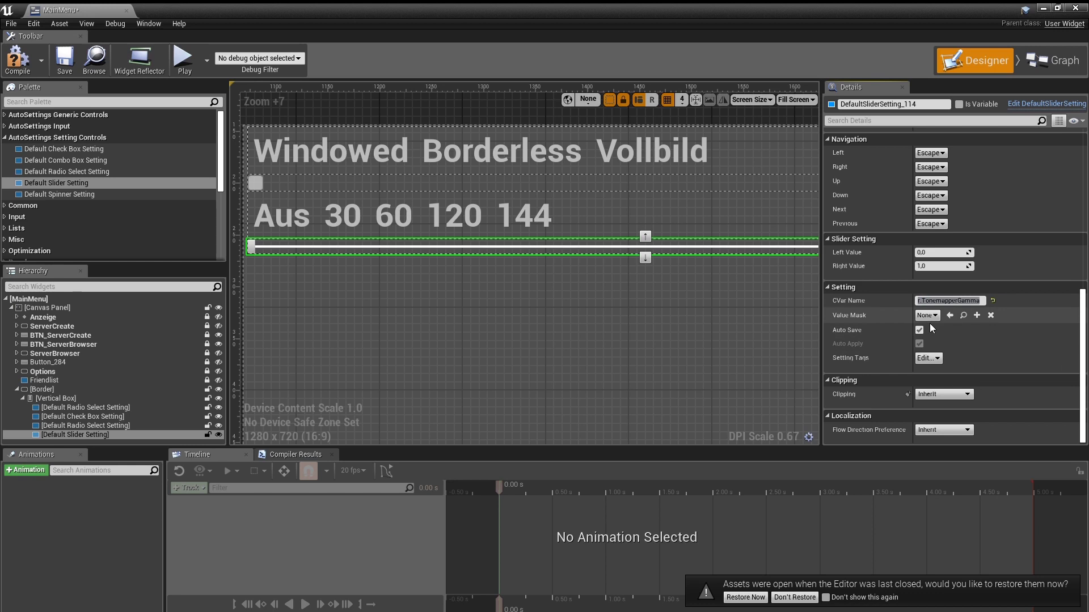
# Set the slider's Right Value to 5.0 and save the MainMenu widget.
pyautogui.click(938, 266)
pyautogui.write('5')
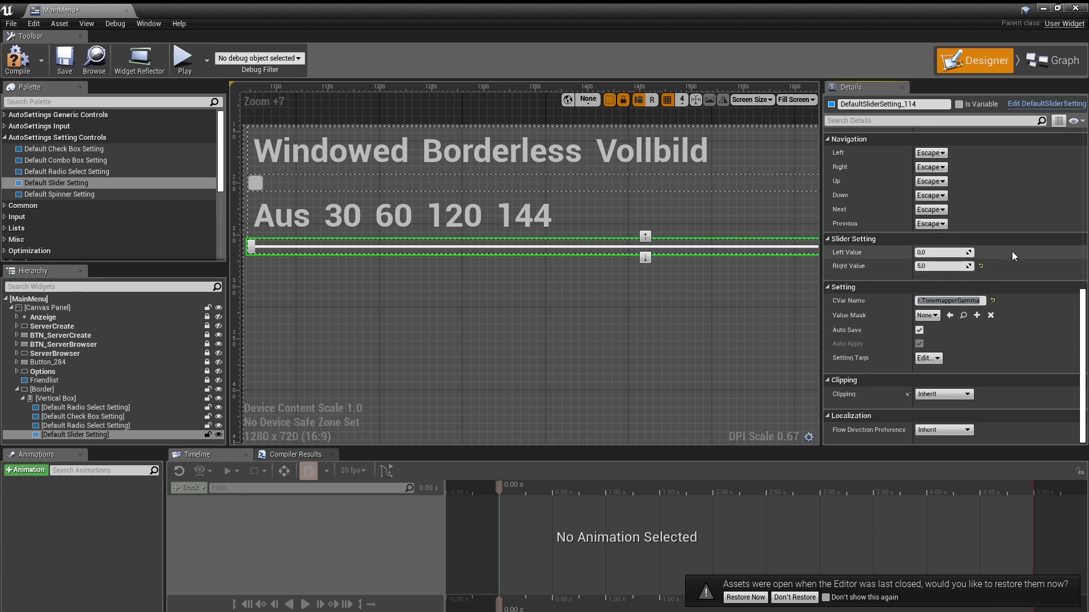
pyautogui.scroll(1, 1013, 253)
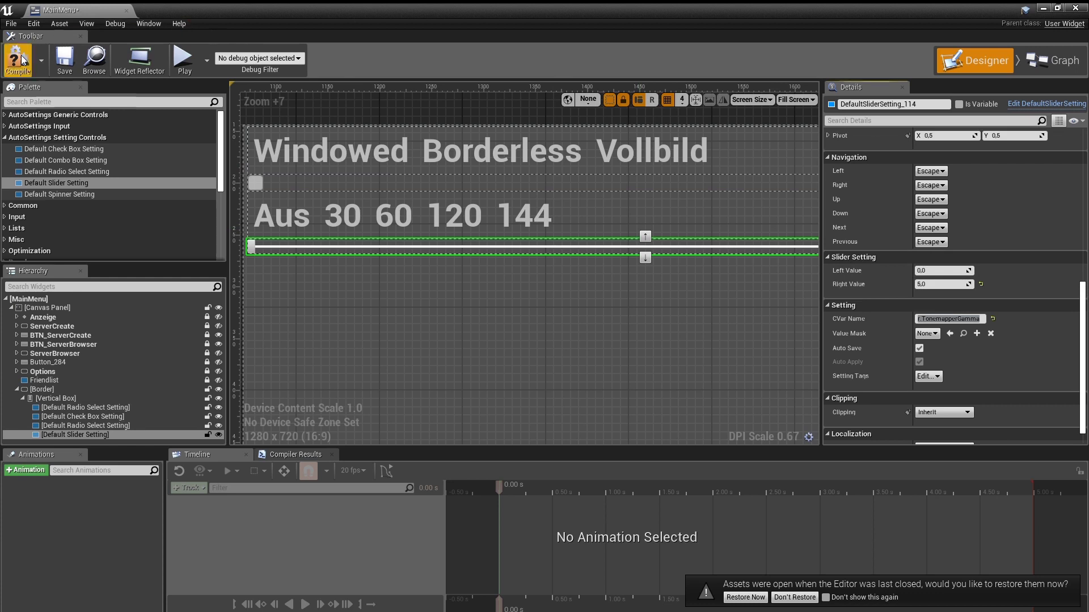
pyautogui.click(59, 59)
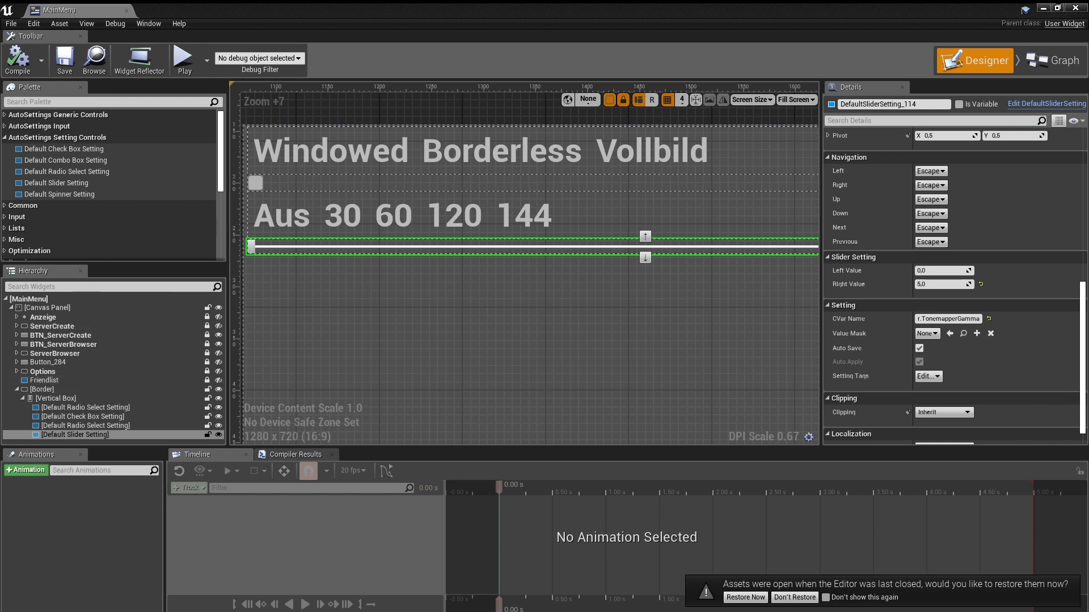
pyautogui.moveTo(403, 304); pyautogui.dragTo(485, 276, button='right')
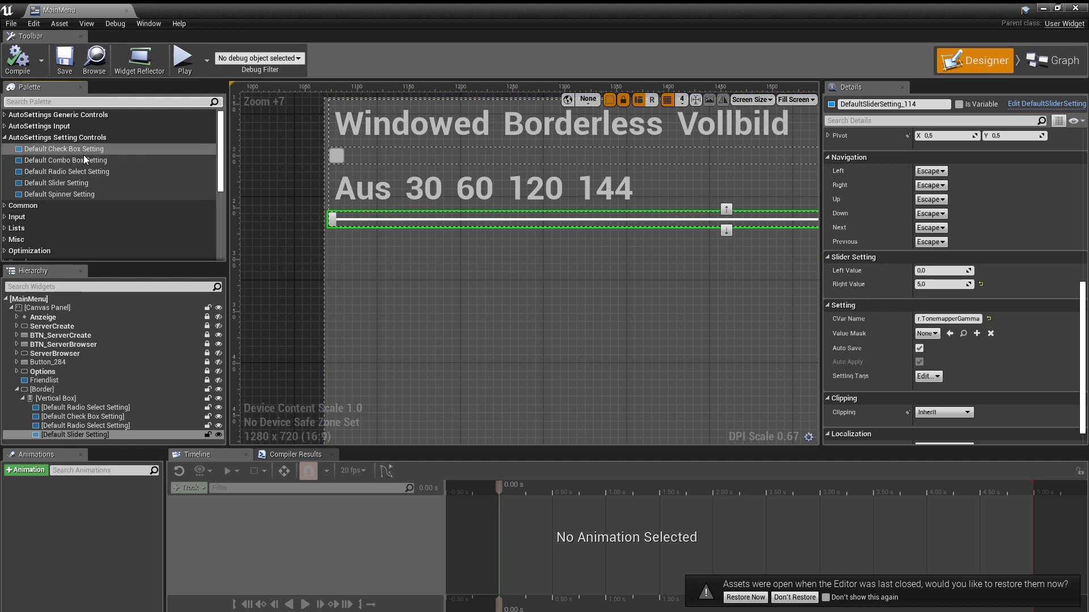
# Add a Default Spinner Setting to the Vertical Box directly below the slider.
pyautogui.click(69, 195)
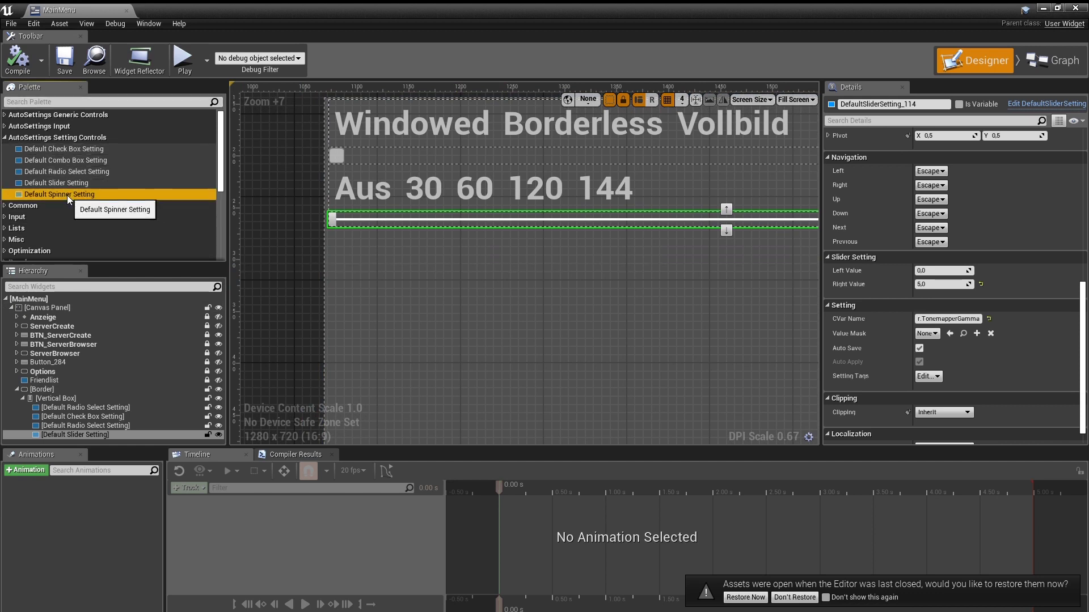
pyautogui.moveTo(87, 193); pyautogui.dragTo(102, 439)
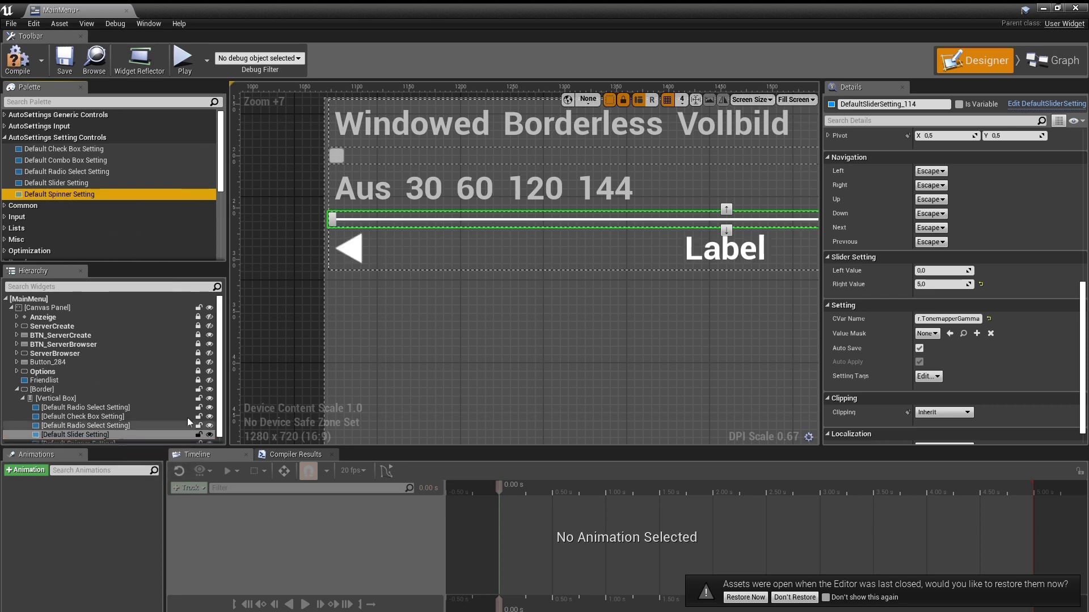
pyautogui.scroll(-3, 574, 257)
pyautogui.moveTo(574, 257); pyautogui.dragTo(388, 286, button='right')
pyautogui.scroll(3, 388, 287)
pyautogui.scroll(-2, 403, 280)
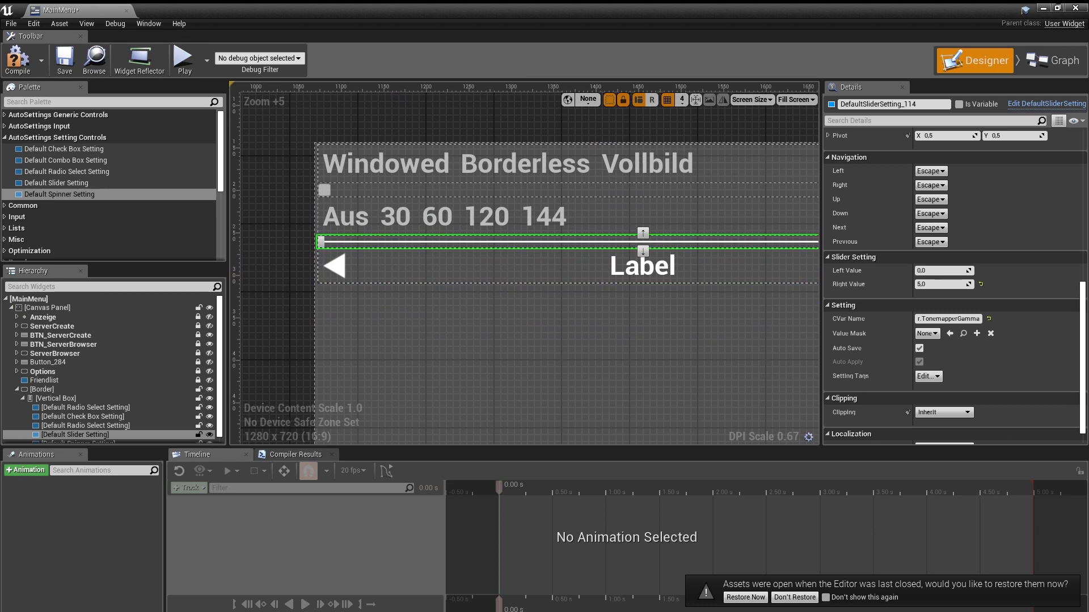
# Bind the new spinner to the console variable sg.ResolutionQuality.
pyautogui.click(661, 252)
pyautogui.click(957, 322)
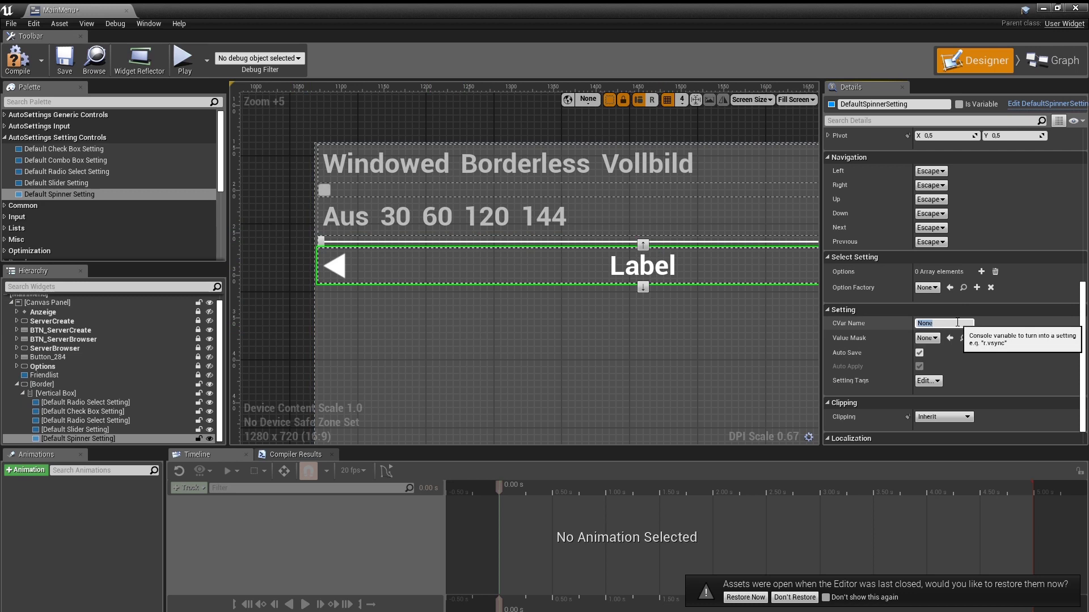
pyautogui.write('sg.Resol')
pyautogui.write('utionQuality')
pyautogui.press('Return')
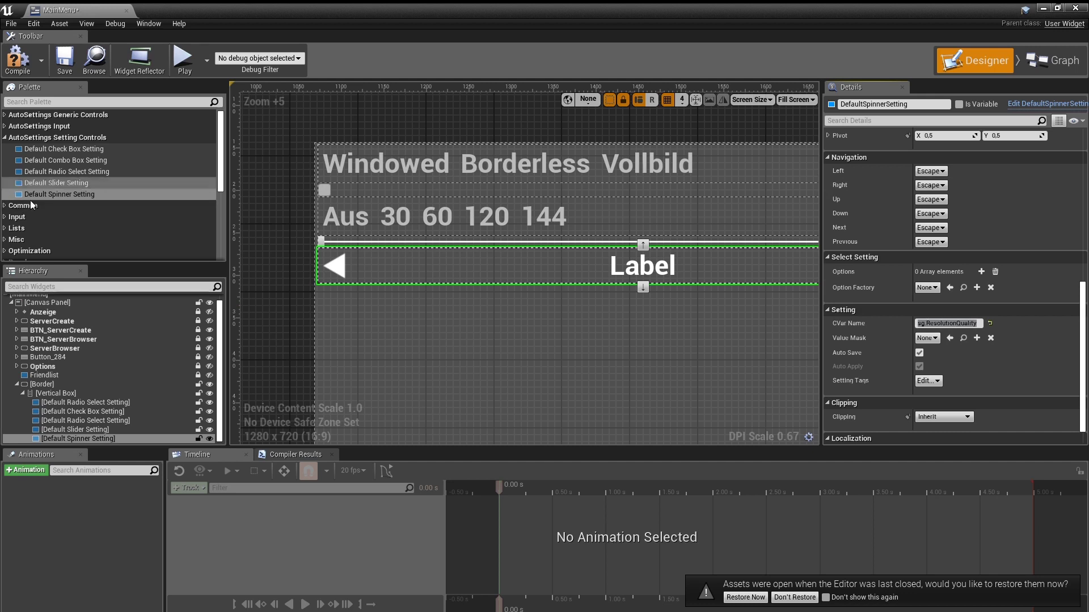
# Add entries to the spinner's options and give option 0 label and value 25.
pyautogui.scroll(3, 855, 302)
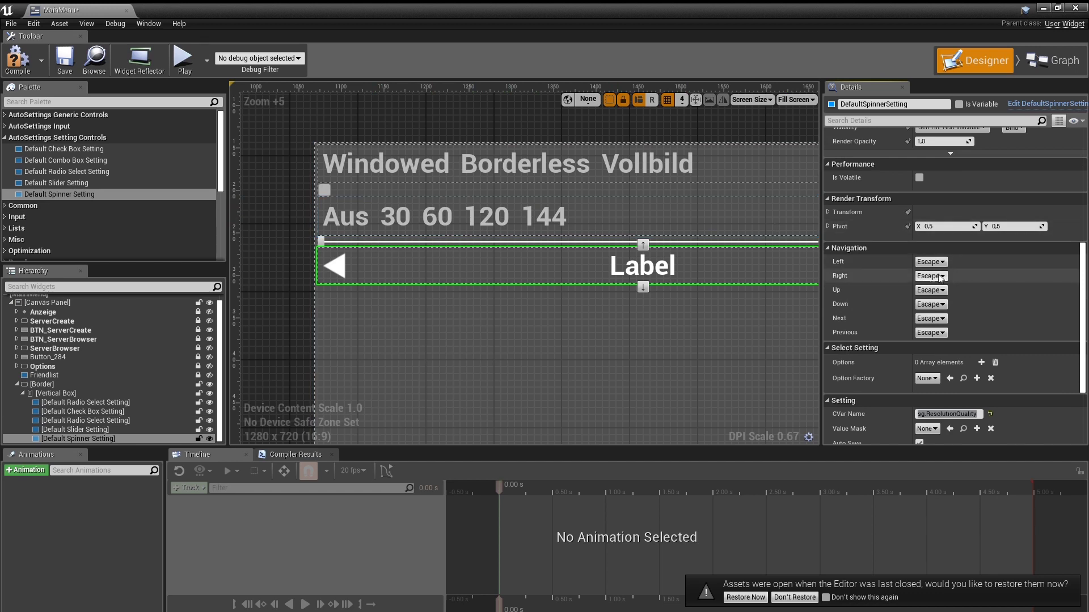
pyautogui.scroll(-2, 927, 274)
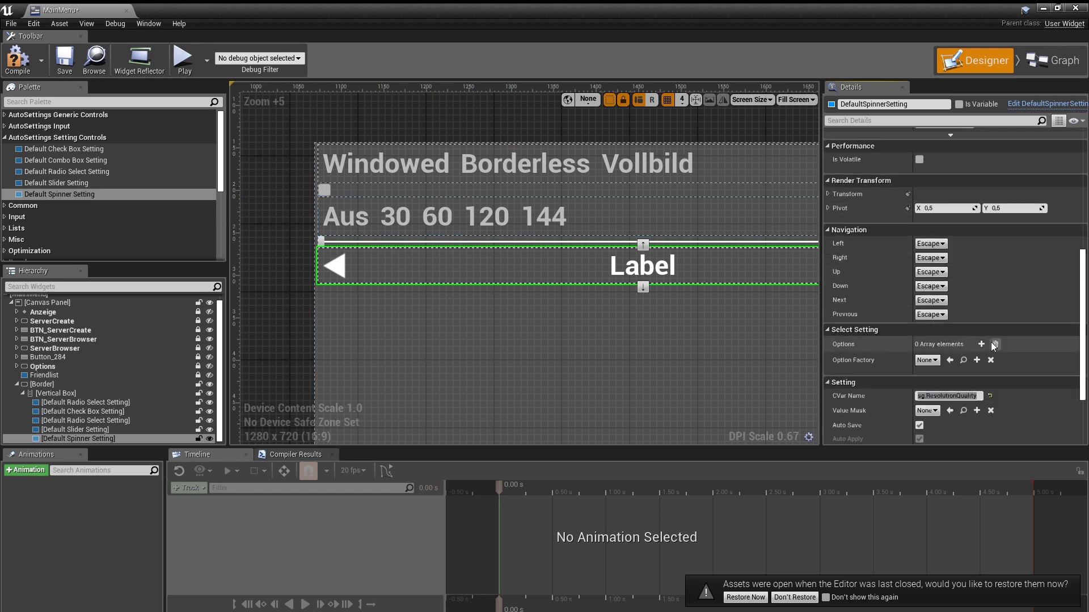
pyautogui.click(983, 343)
pyautogui.click(983, 343)
pyautogui.click(983, 344)
pyautogui.click(983, 344)
pyautogui.scroll(-2, 908, 323)
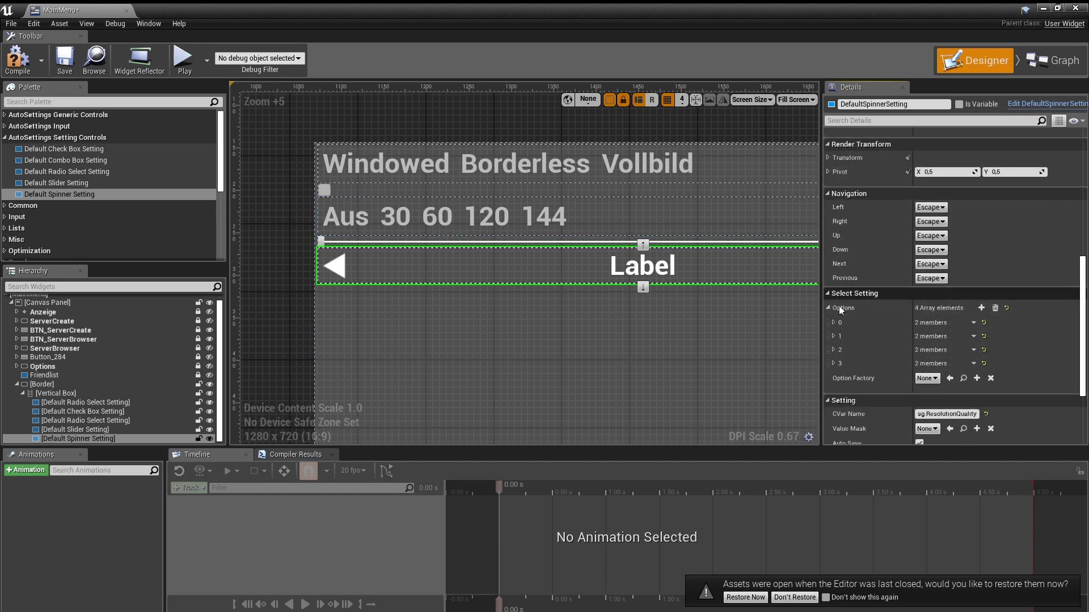
pyautogui.click(833, 322)
pyautogui.click(934, 335)
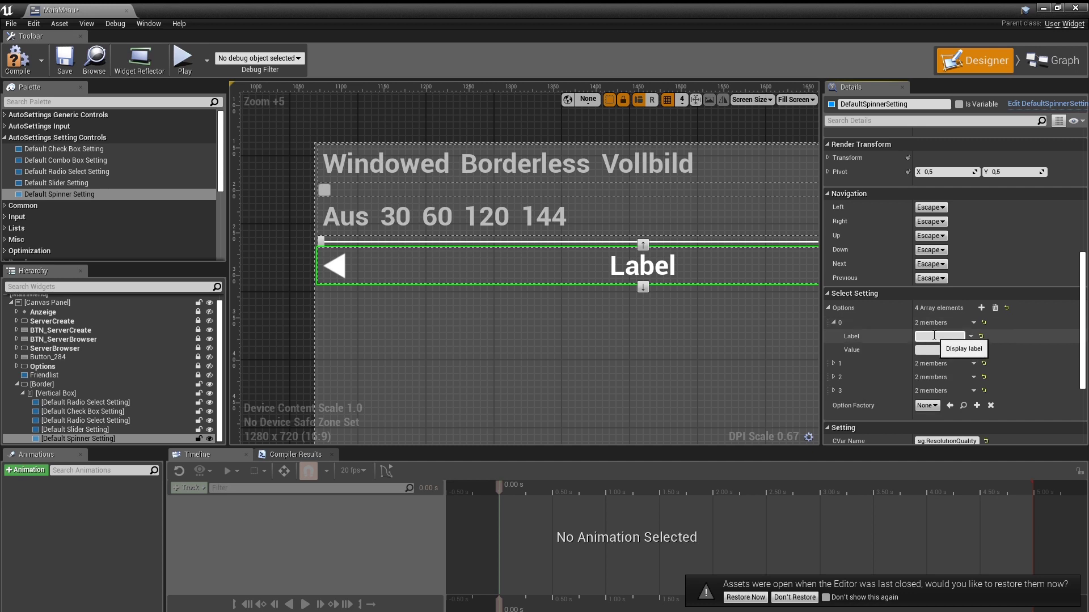
pyautogui.write('25')
pyautogui.click(932, 351)
pyautogui.write('3')
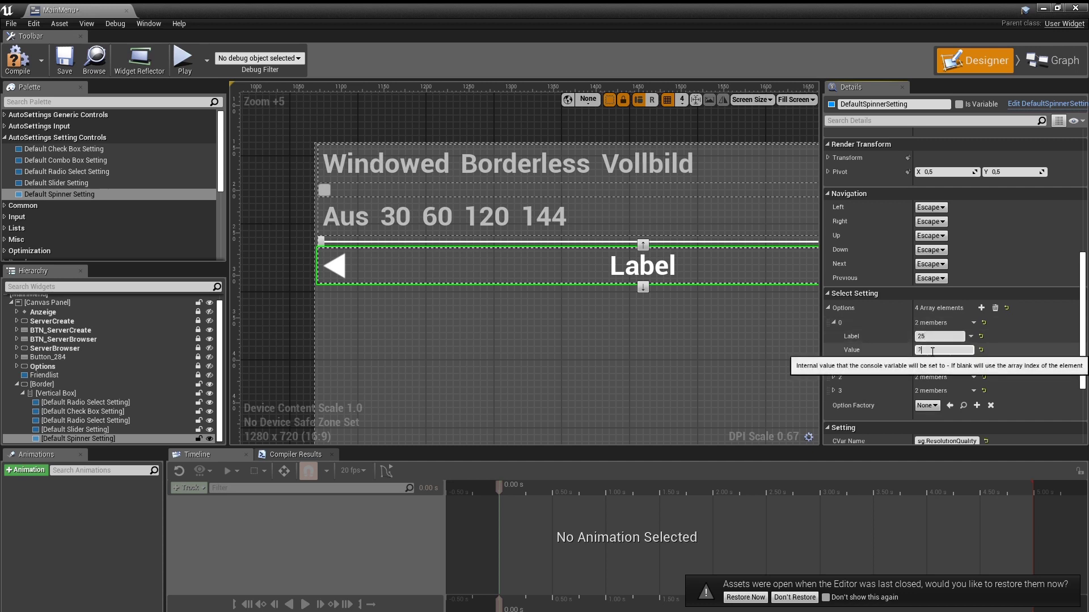
pyautogui.press('BackSpace')
pyautogui.write('25')
pyautogui.press('Return')
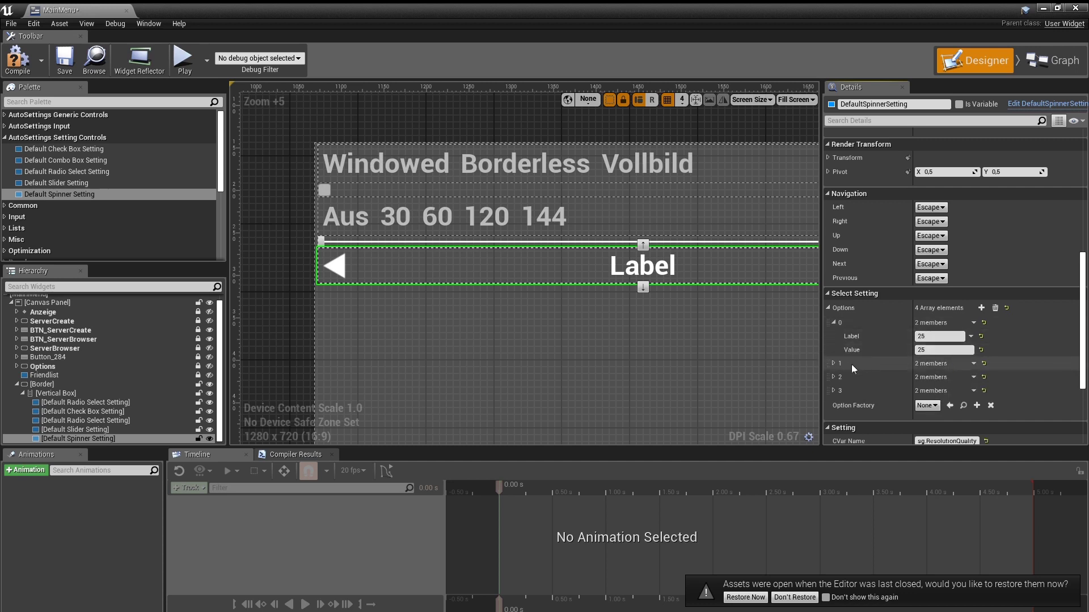
# Set option 1's label and value to 50 and option 2's to 75.
pyautogui.click(833, 364)
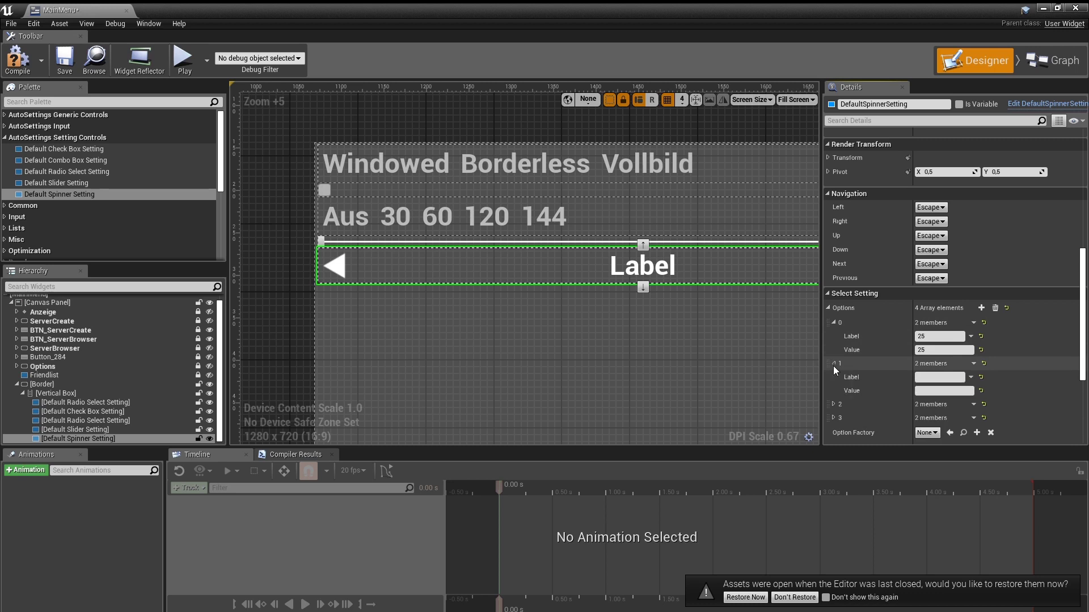
pyautogui.click(940, 378)
pyautogui.write('0')
pyautogui.press('Tab')
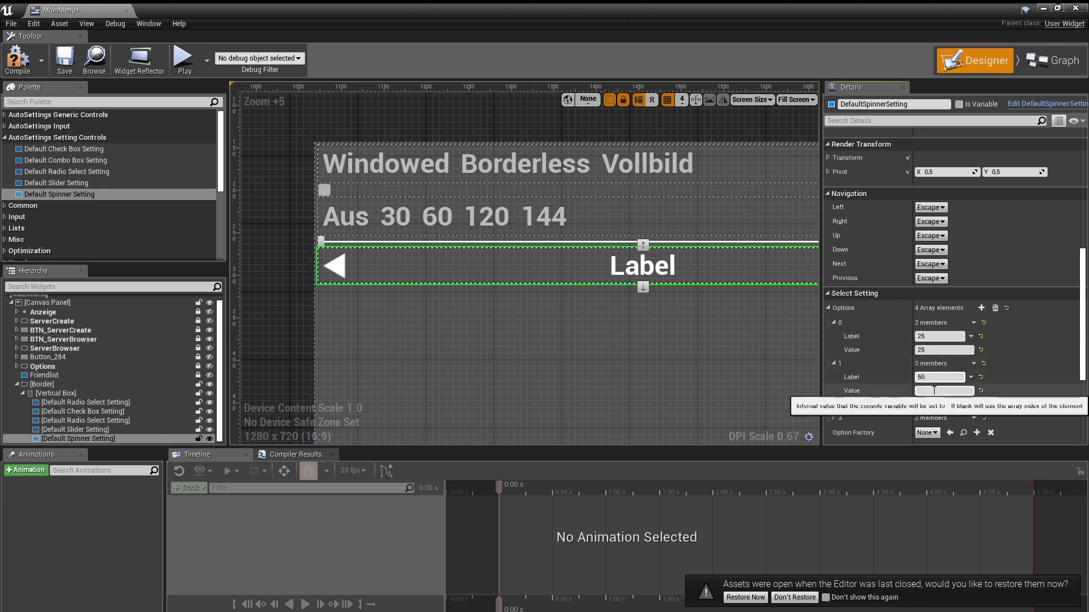
pyautogui.write('50')
pyautogui.press('Return')
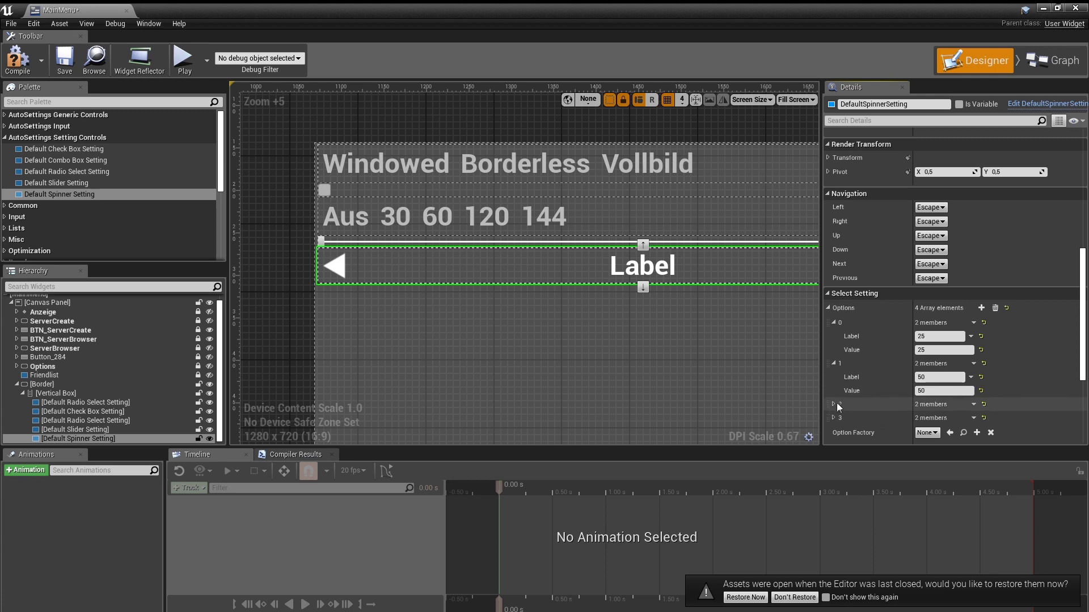
pyautogui.click(833, 403)
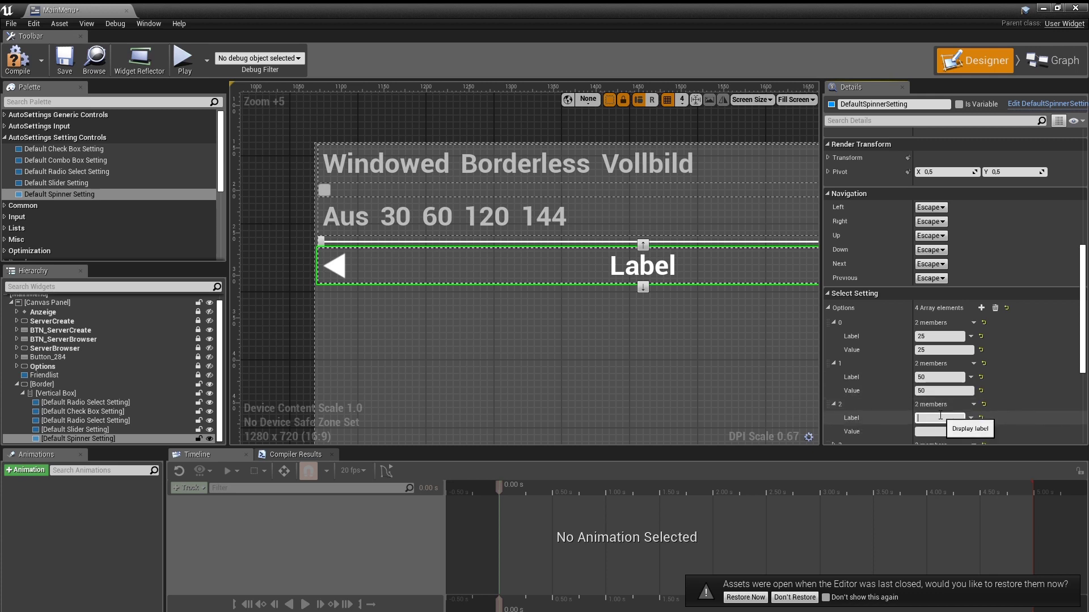
pyautogui.write('75')
pyautogui.click(958, 432)
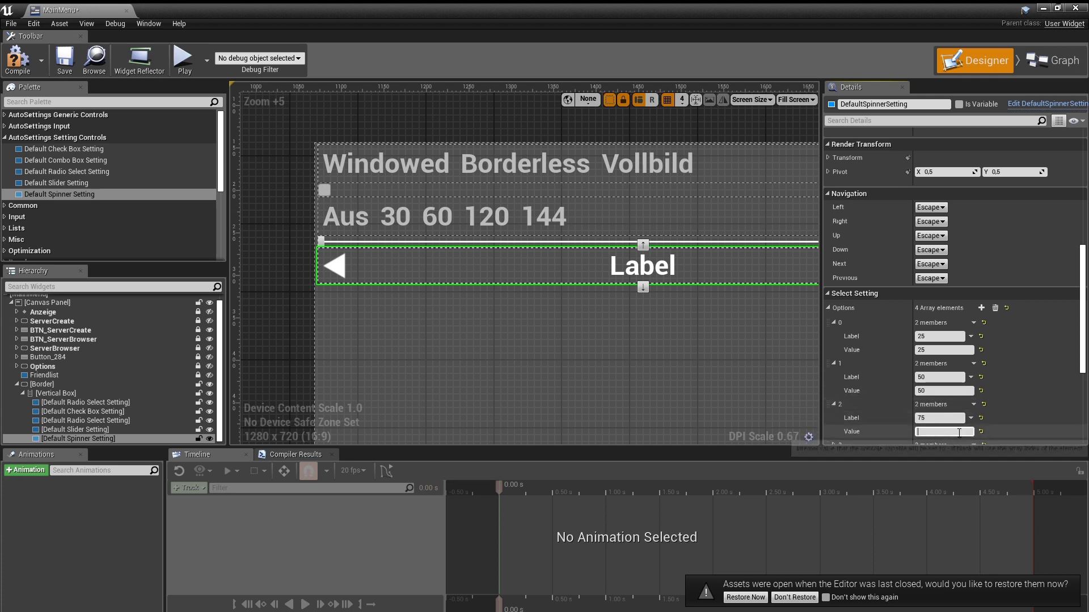
pyautogui.write('75')
# Set option 3's label and value to 100 and review the options list.
pyautogui.scroll(-2, 1009, 424)
pyautogui.click(834, 409)
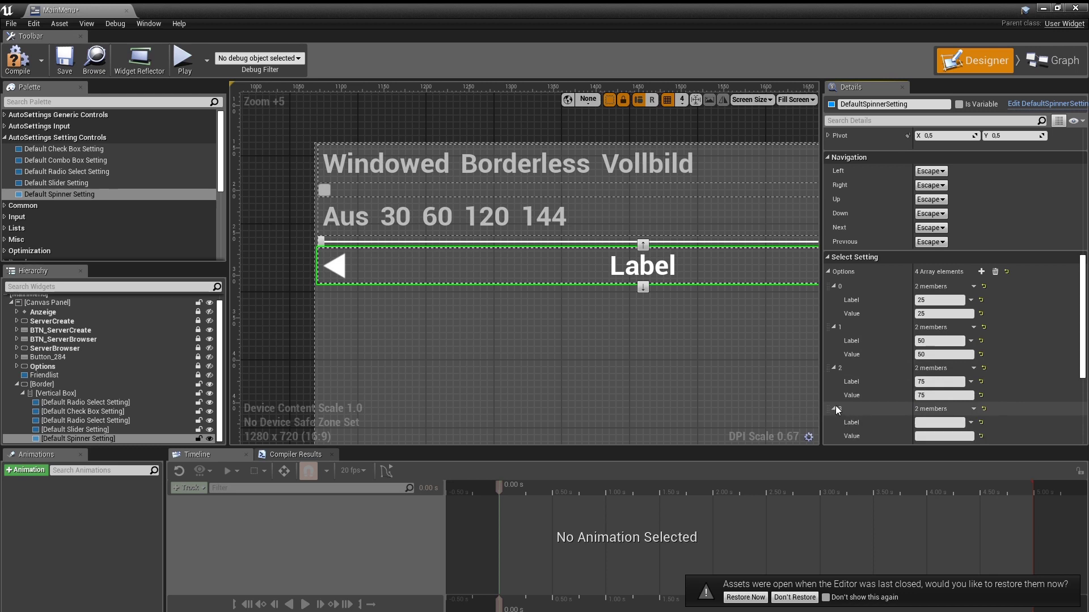
pyautogui.click(937, 422)
pyautogui.write('100')
pyautogui.press('Tab')
pyautogui.write('100')
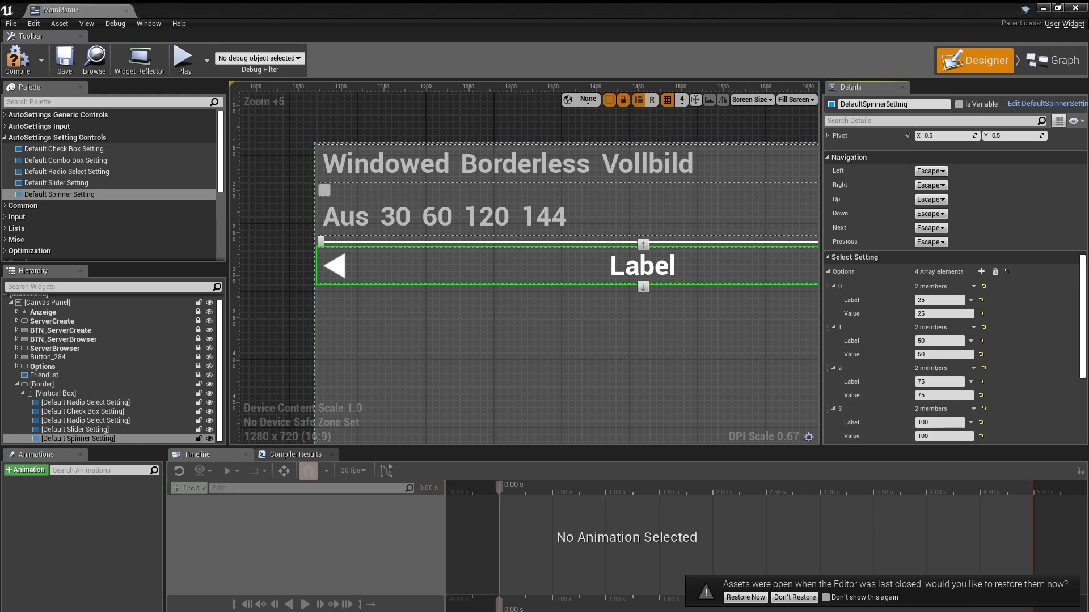
pyautogui.scroll(-4, 941, 340)
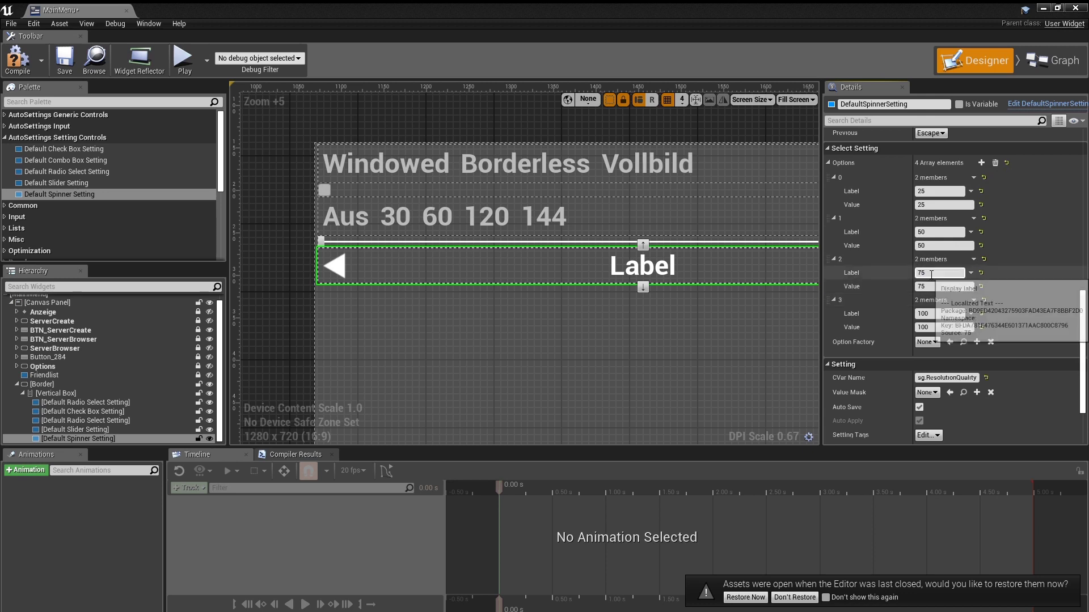
pyautogui.scroll(-4, 995, 331)
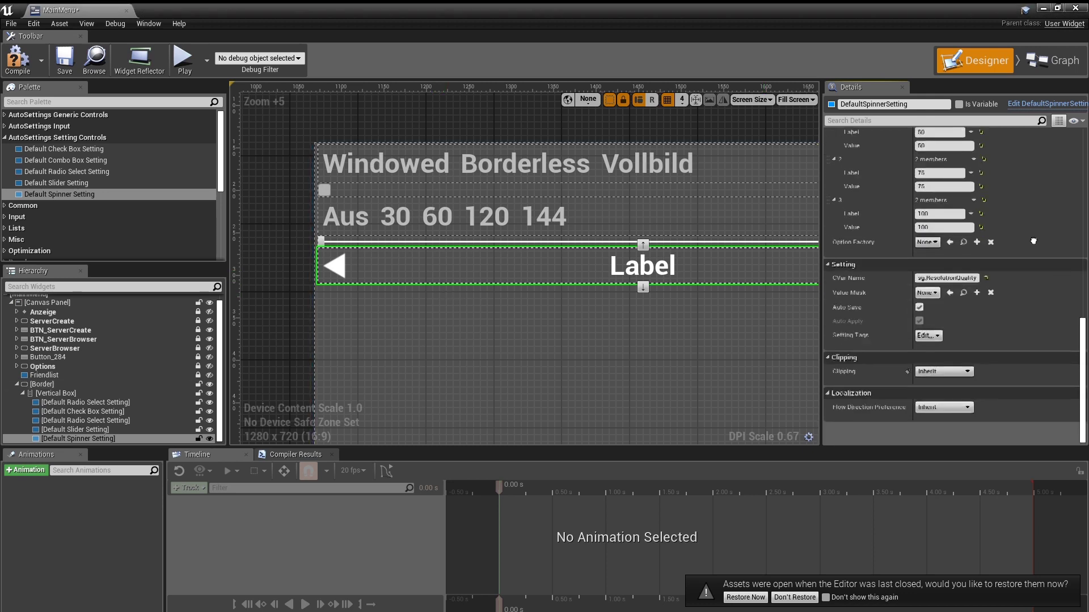
pyautogui.scroll(2, 1033, 157)
pyautogui.scroll(2, 998, 216)
pyautogui.scroll(1, 999, 216)
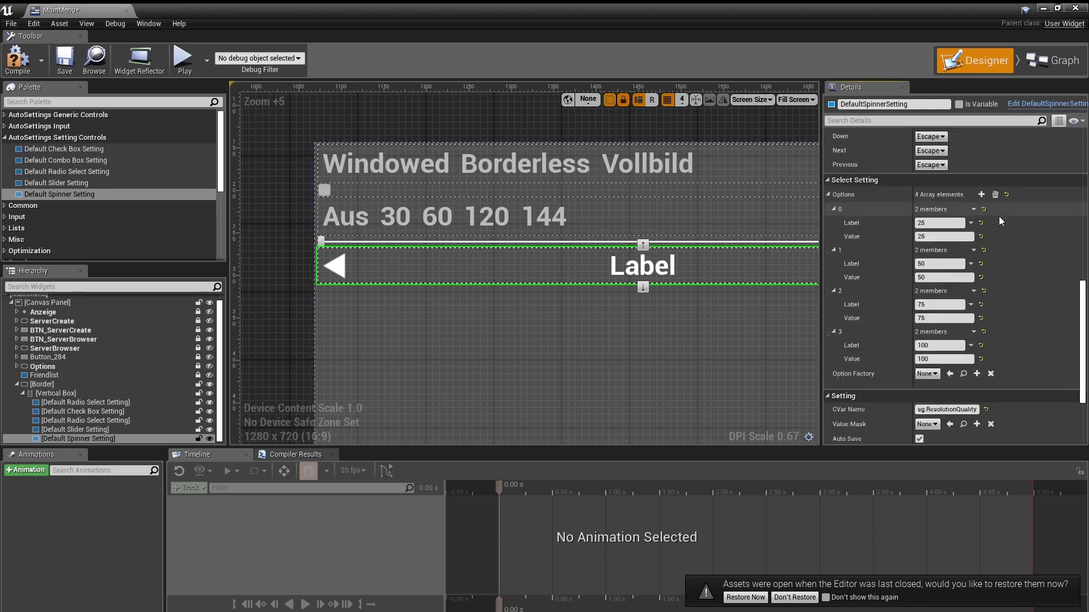
pyautogui.scroll(4, 999, 216)
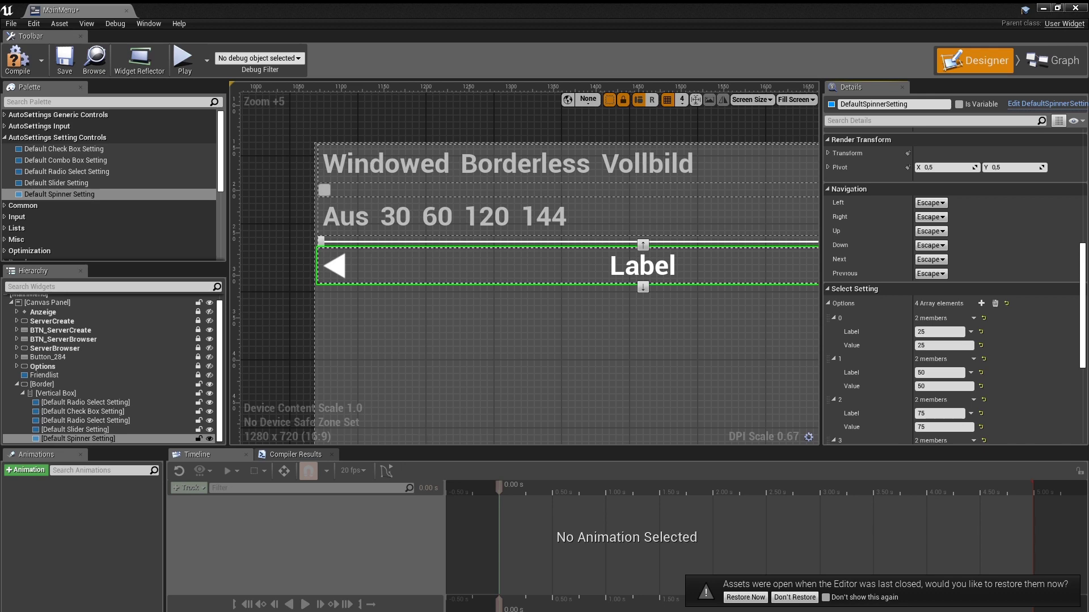
pyautogui.moveTo(471, 407); pyautogui.dragTo(449, 306, button='right')
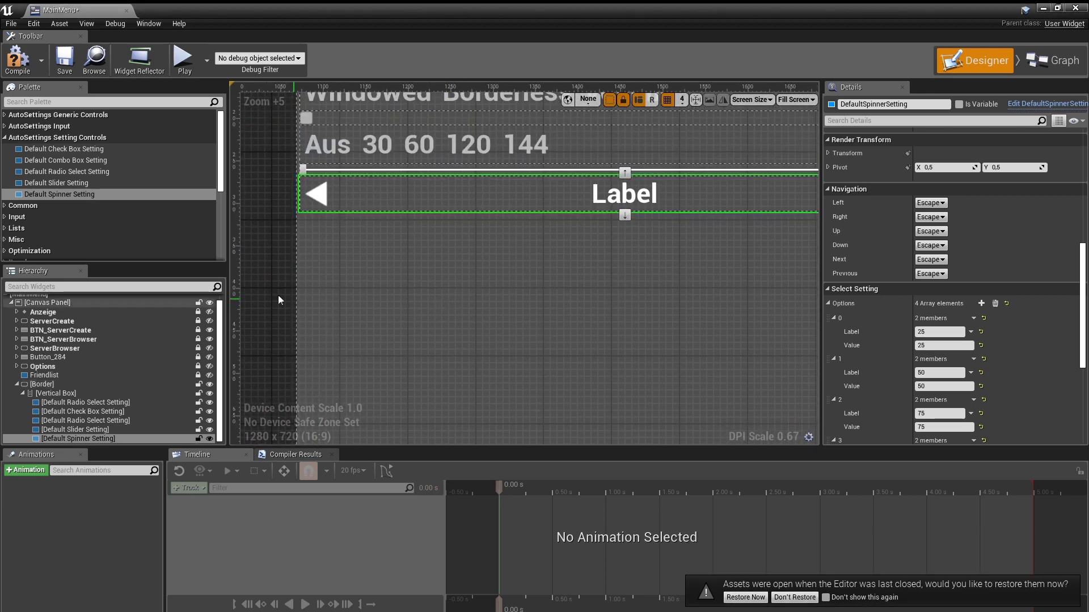
pyautogui.scroll(-4, 450, 307)
pyautogui.scroll(2, 485, 300)
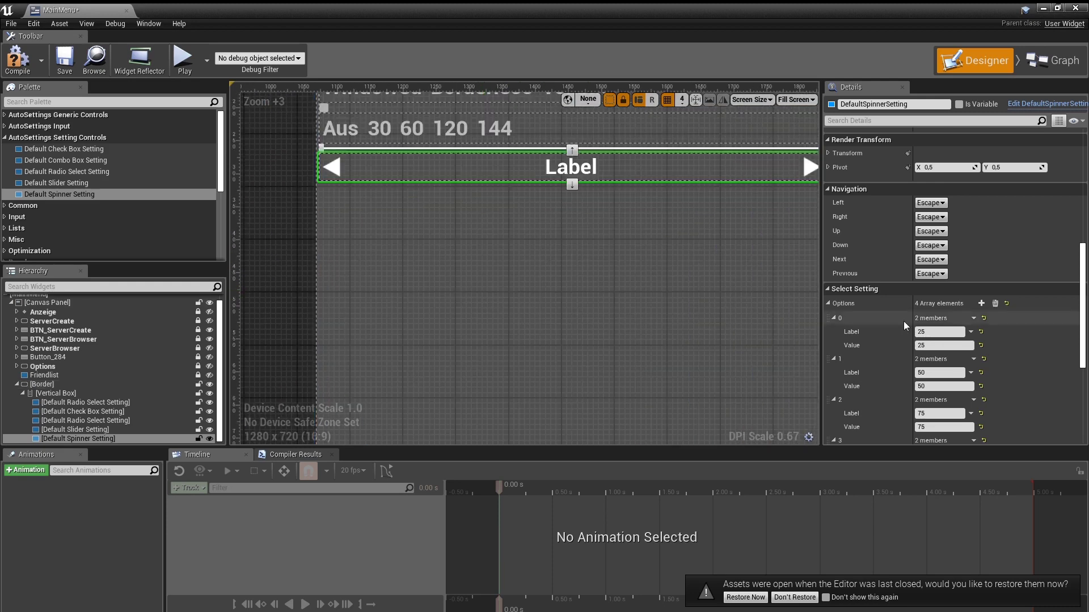
pyautogui.moveTo(490, 203); pyautogui.dragTo(476, 239, button='right')
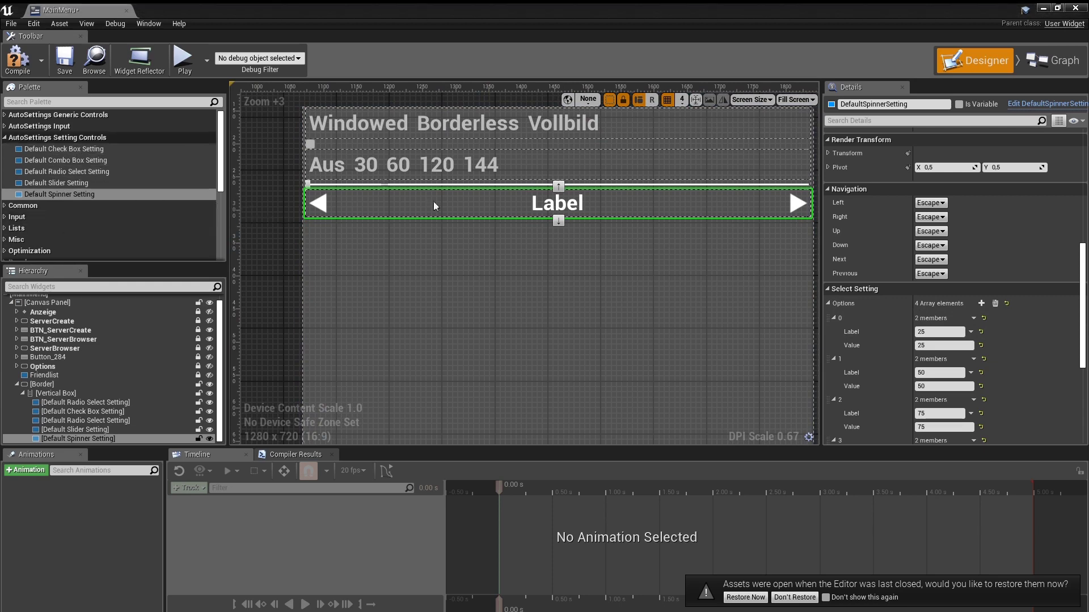
pyautogui.scroll(-1, 442, 273)
pyautogui.scroll(-4, 441, 274)
pyautogui.moveTo(442, 275)
pyautogui.mouseDown(button='right')
pyautogui.moveTo(555, 274)
pyautogui.moveTo(512, 270)
pyautogui.mouseUp(button='right')
pyautogui.scroll(1, 522, 296)
pyautogui.scroll(2, 522, 296)
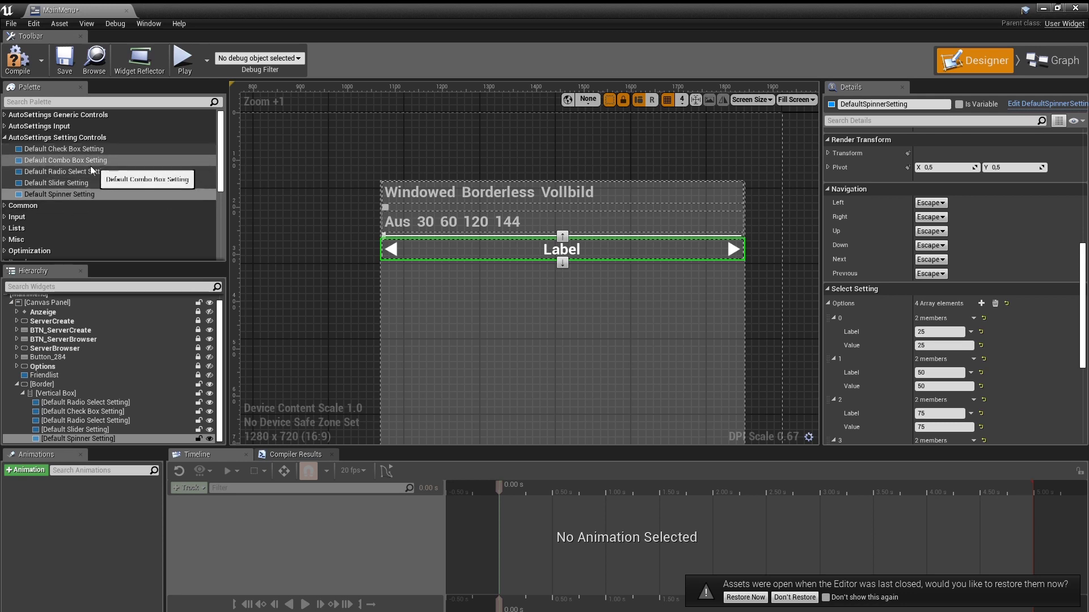
# Add a Default Radio Select Setting below the spinner row.
pyautogui.moveTo(65, 171)
pyautogui.mouseDown()
pyautogui.moveTo(547, 281)
pyautogui.moveTo(107, 442)
pyautogui.mouseUp()
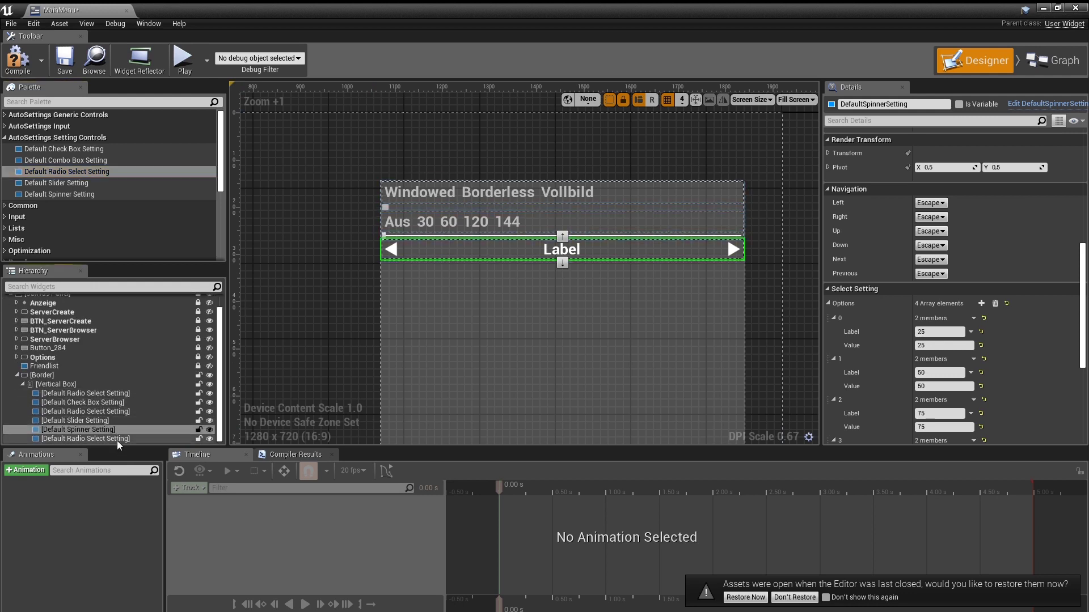
pyautogui.click(116, 440)
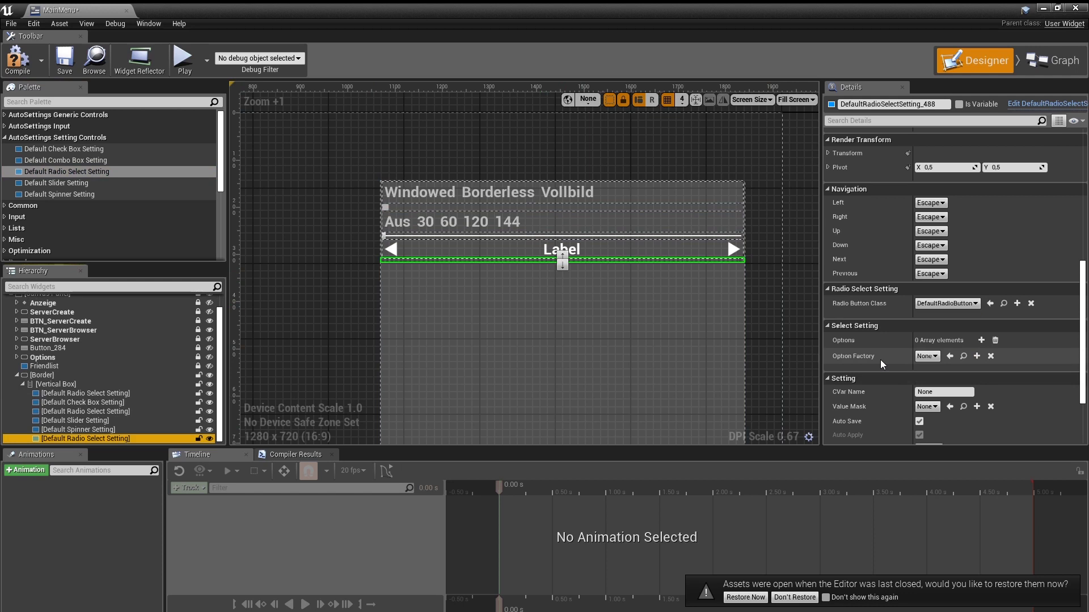
pyautogui.scroll(-5, 937, 197)
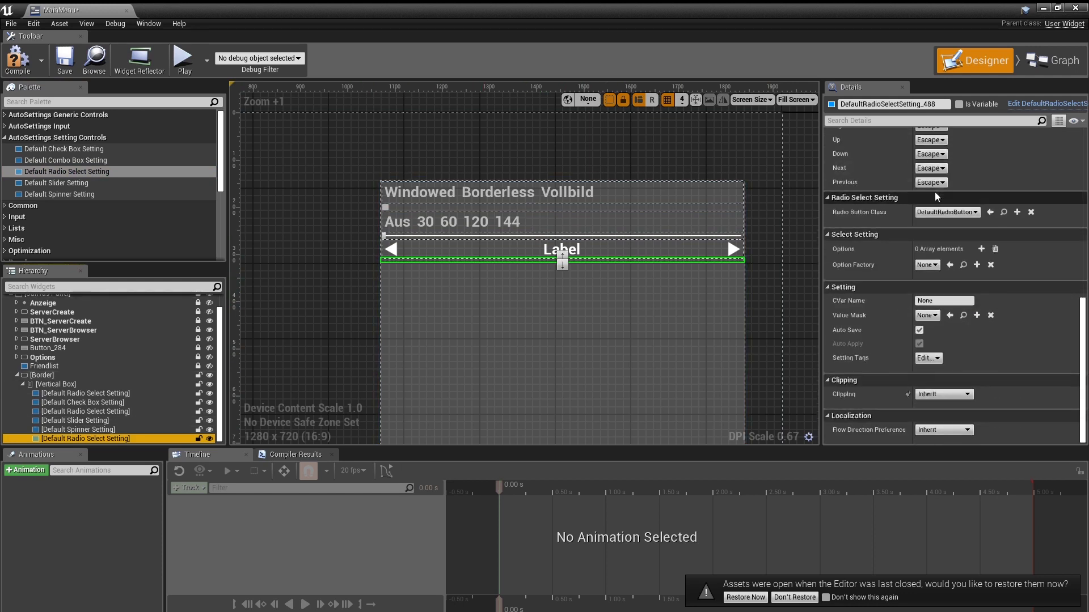
pyautogui.scroll(2, 937, 197)
# Bind the radio setting to the console variable sg.AntiAliasingQuality.
pyautogui.click(934, 337)
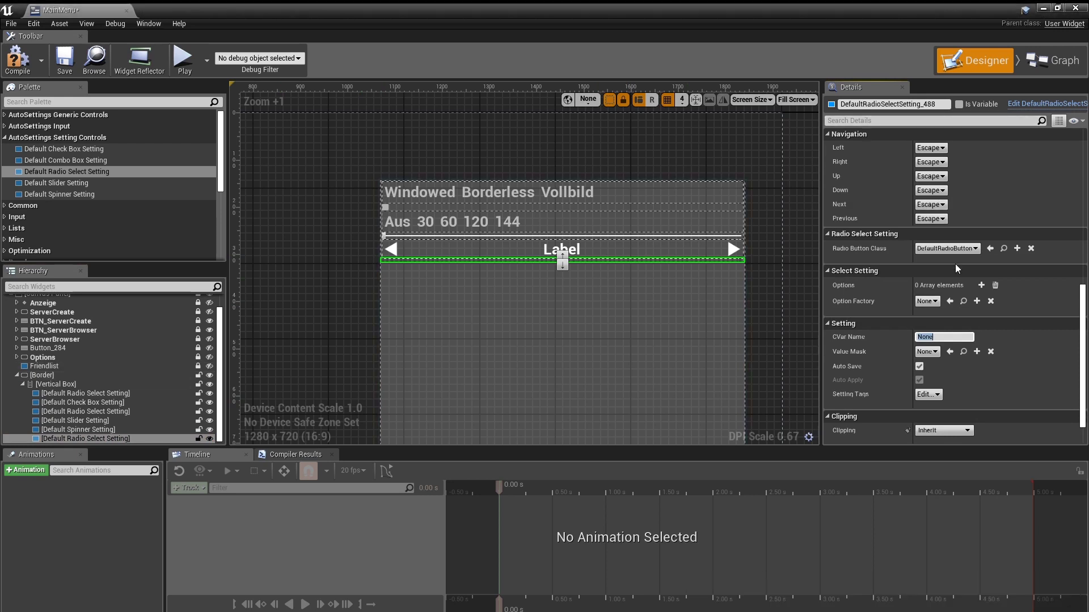
pyautogui.write('sg.')
pyautogui.write('AntiAl')
pyautogui.write('iasing')
pyautogui.write('Q')
pyautogui.write('ua')
pyautogui.write('lity')
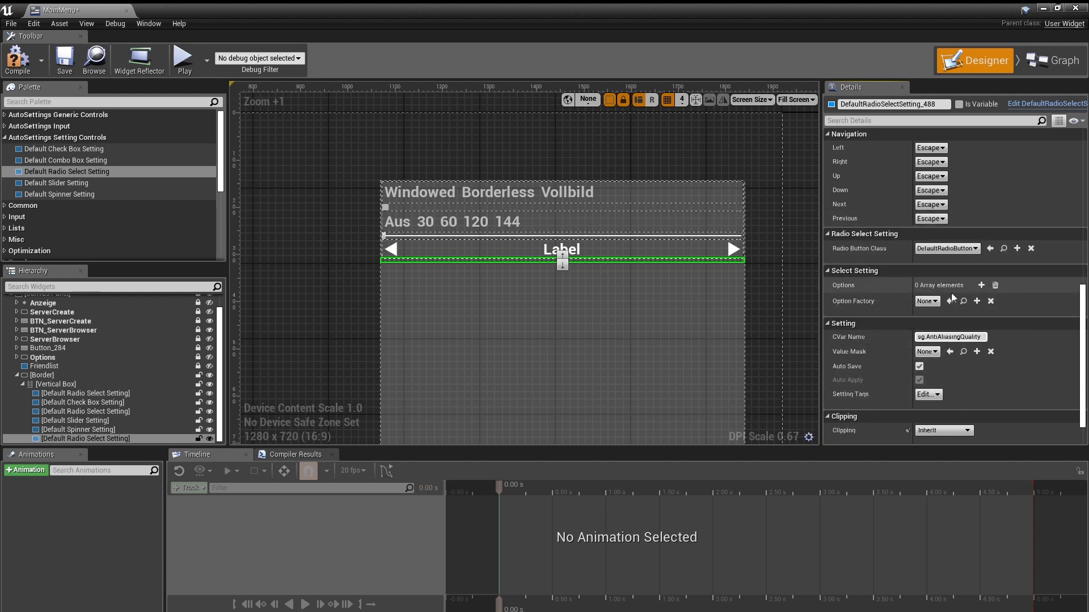
pyautogui.click(995, 286)
# Add four options to the radio setting and expand each one.
pyautogui.click(981, 287)
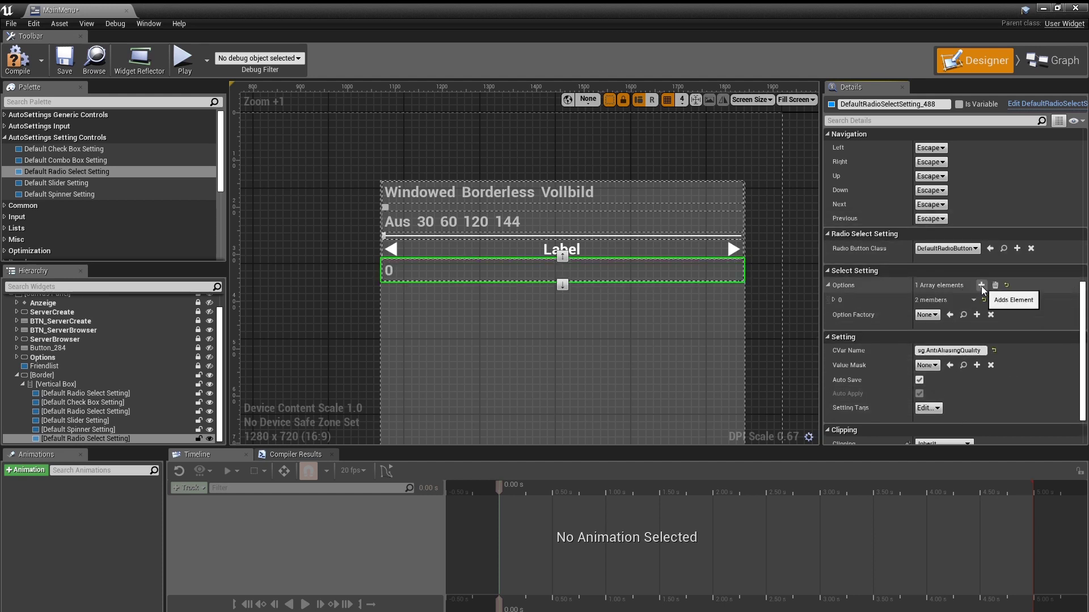
pyautogui.click(982, 286)
pyautogui.click(981, 286)
pyautogui.click(981, 287)
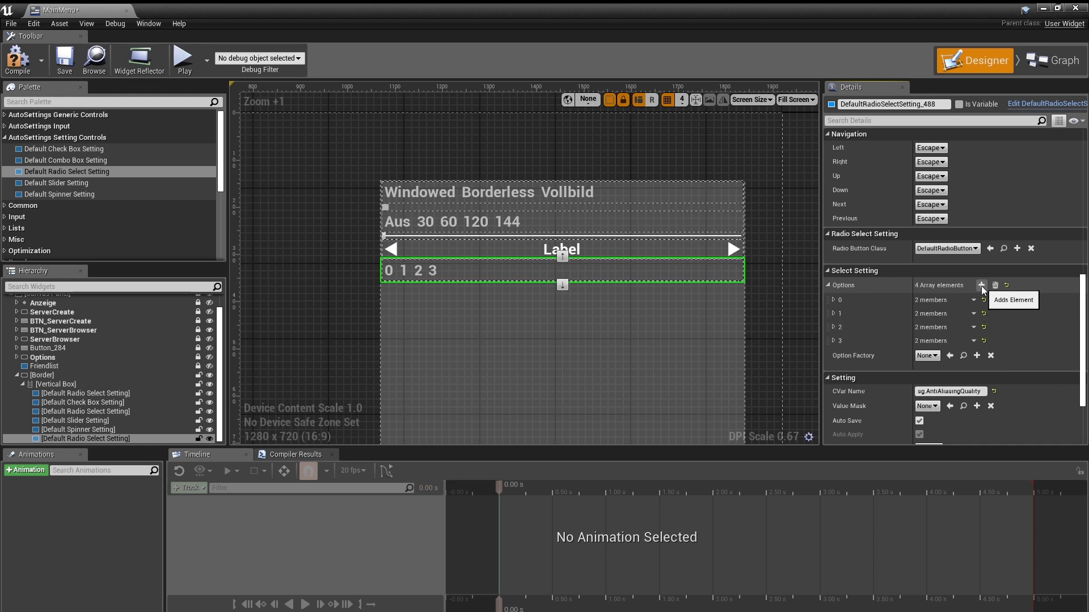
pyautogui.click(833, 300)
pyautogui.click(834, 340)
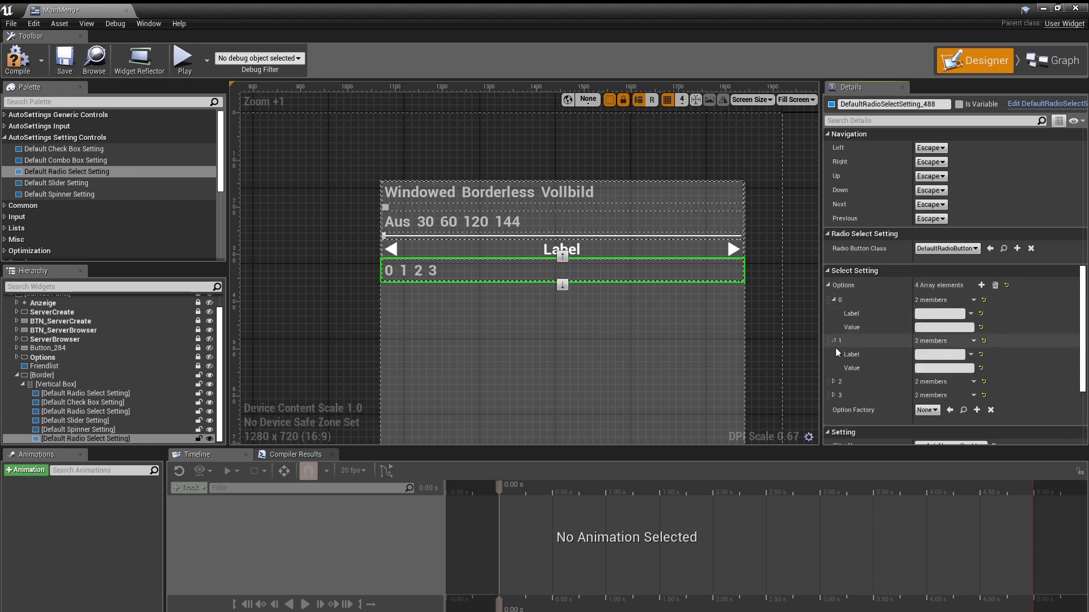
pyautogui.click(835, 382)
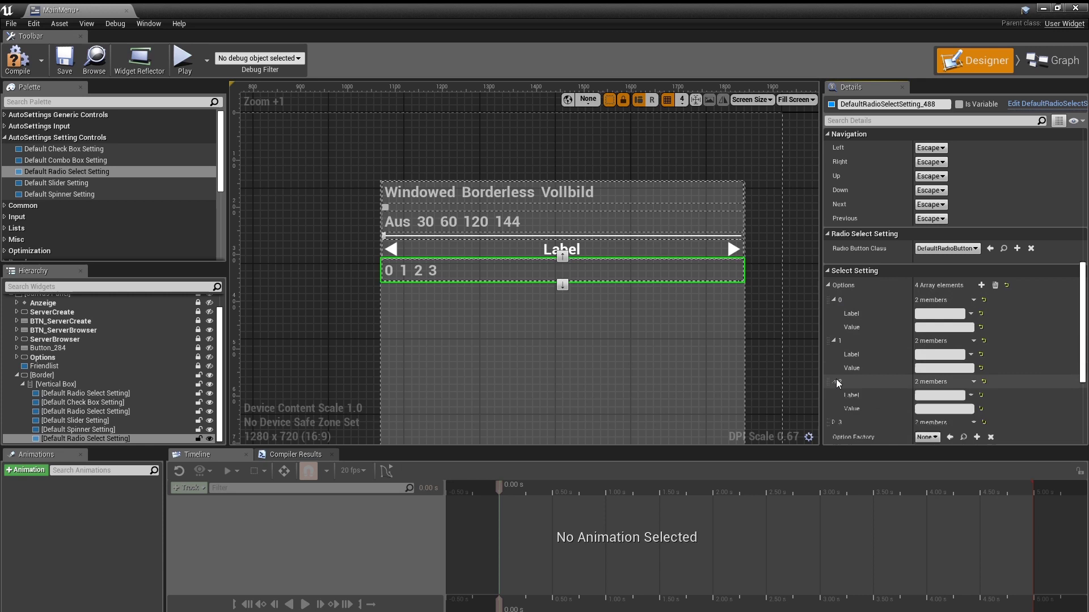
pyautogui.click(834, 422)
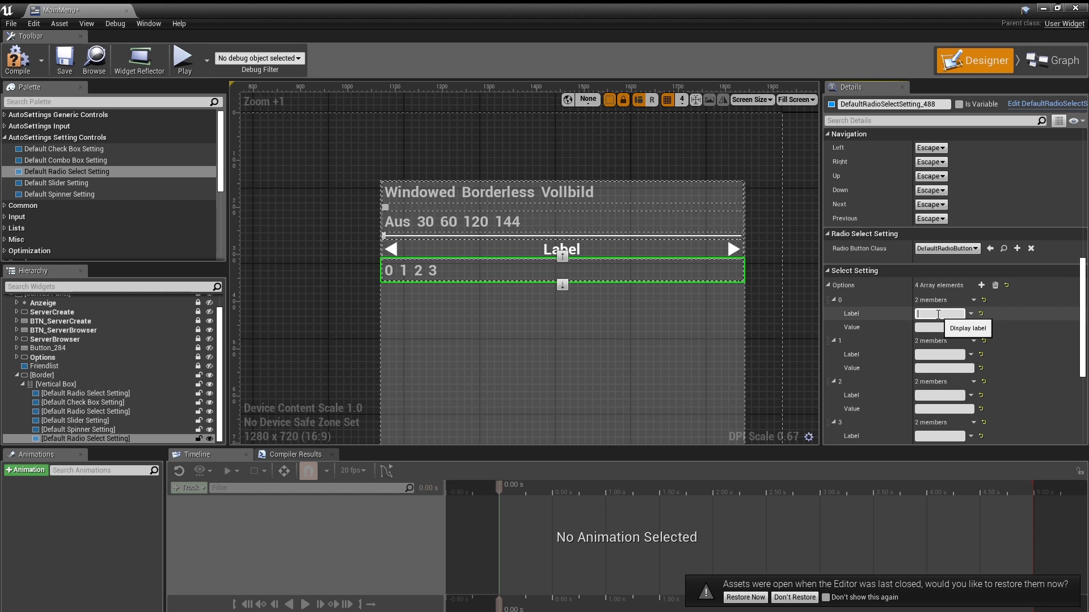
# Label the first two options LOW and MEDIUM.
pyautogui.write('Niedrig')
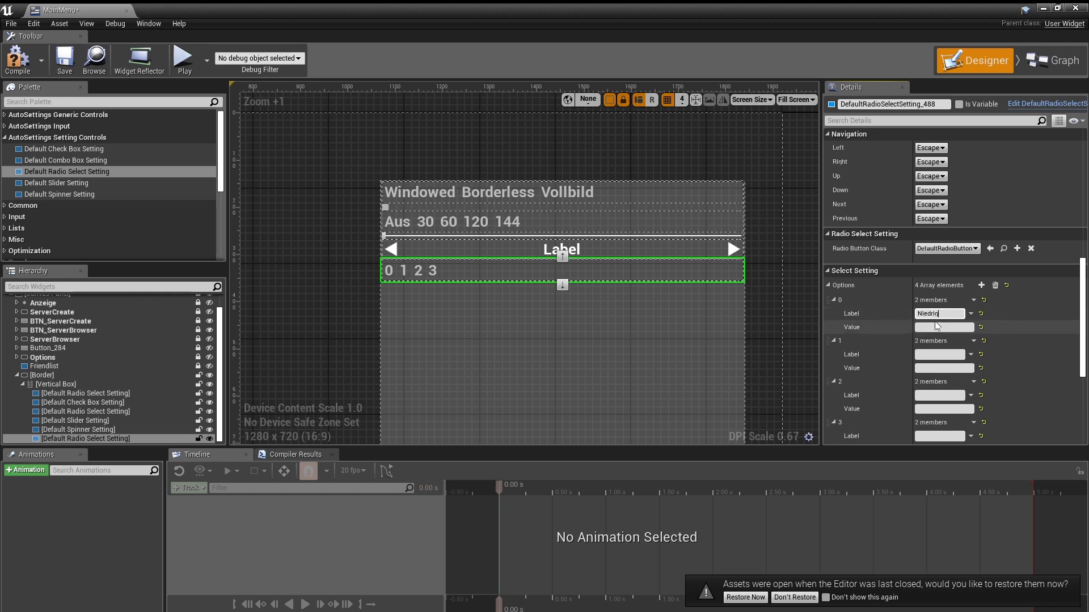
pyautogui.press('Return')
pyautogui.click(936, 315)
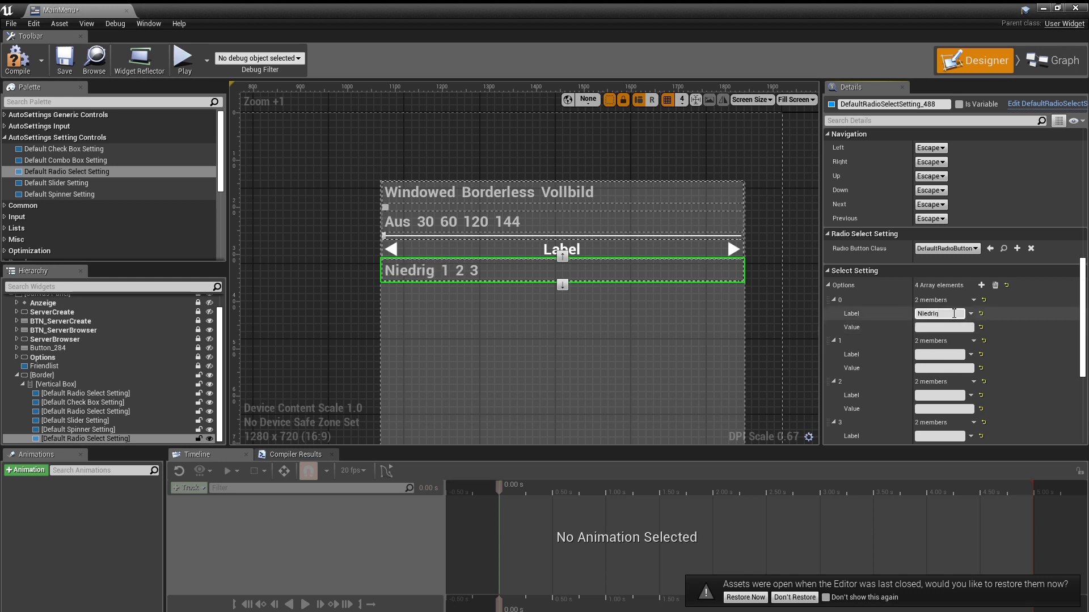
pyautogui.write('LOW')
pyautogui.press('Return')
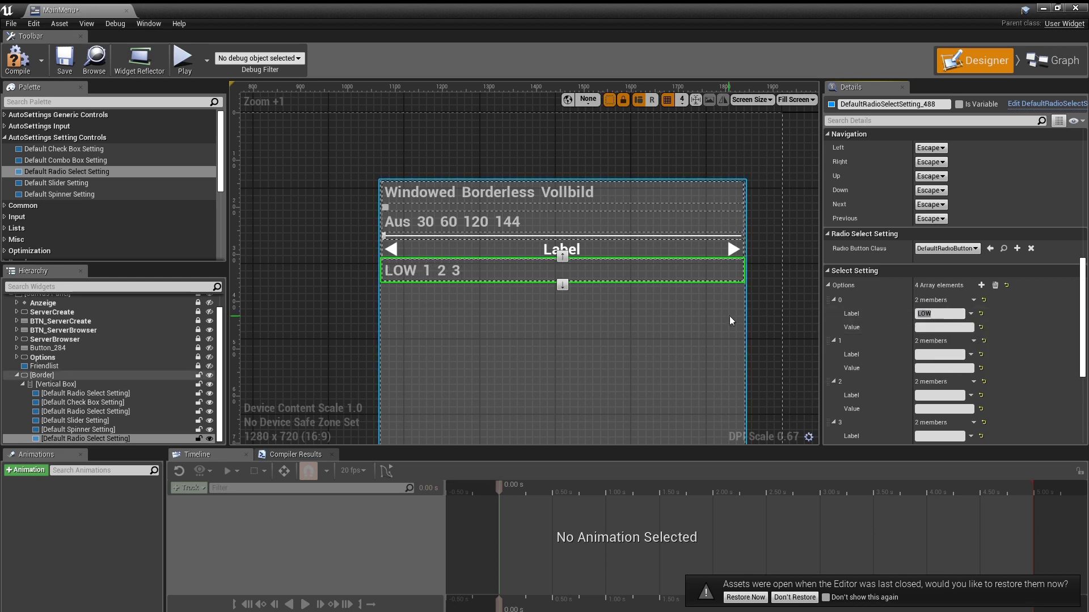
pyautogui.click(918, 355)
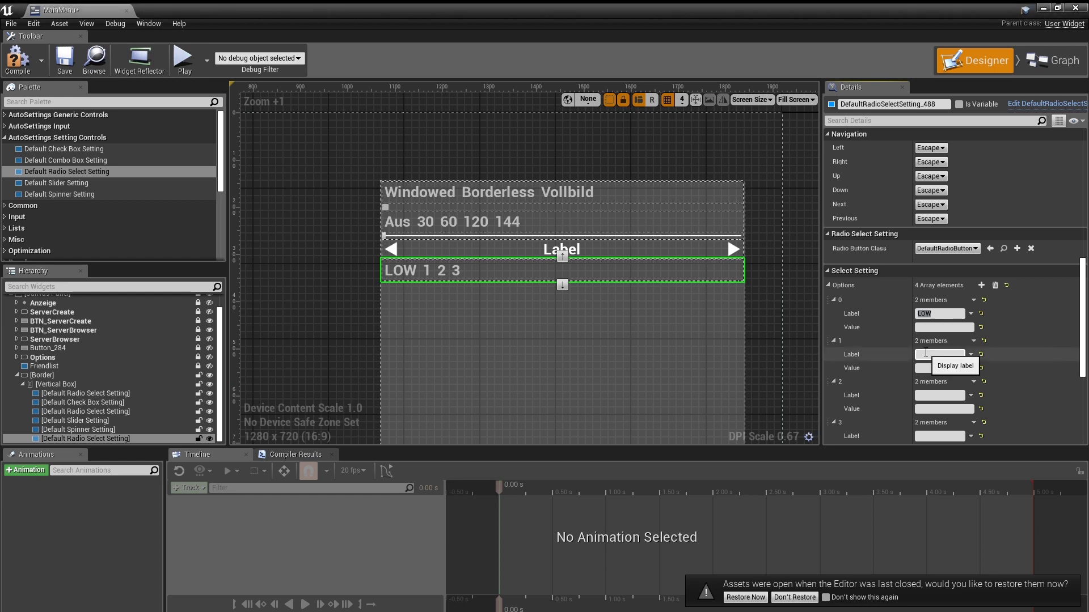
pyautogui.write('MIDUM')
pyautogui.press('Return')
# Label the remaining two options HIGH and ULTRA.
pyautogui.click(930, 395)
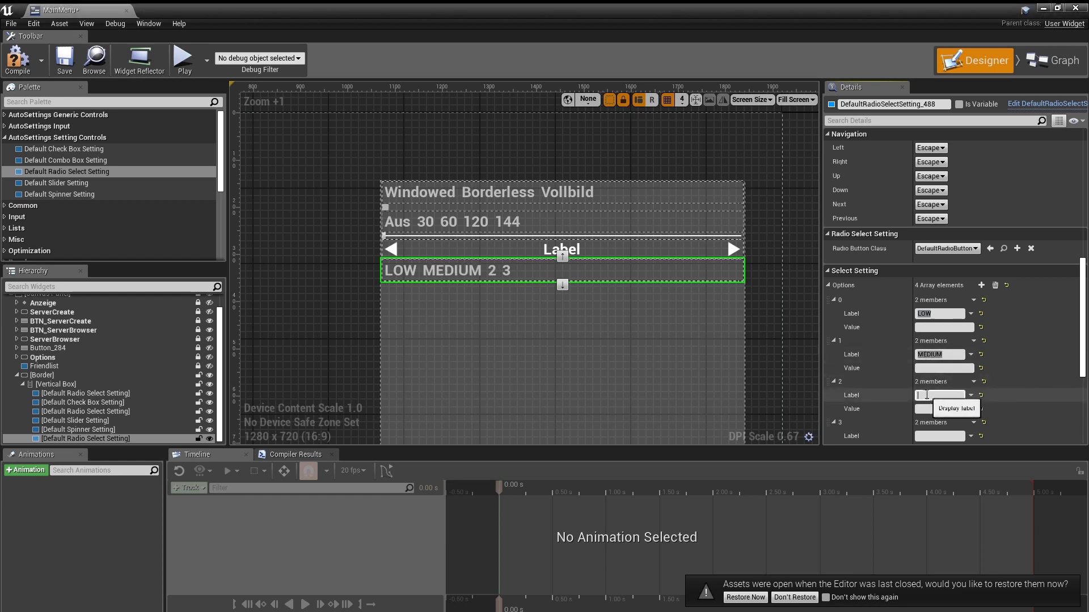
pyautogui.write('HIGH')
pyautogui.press('Return')
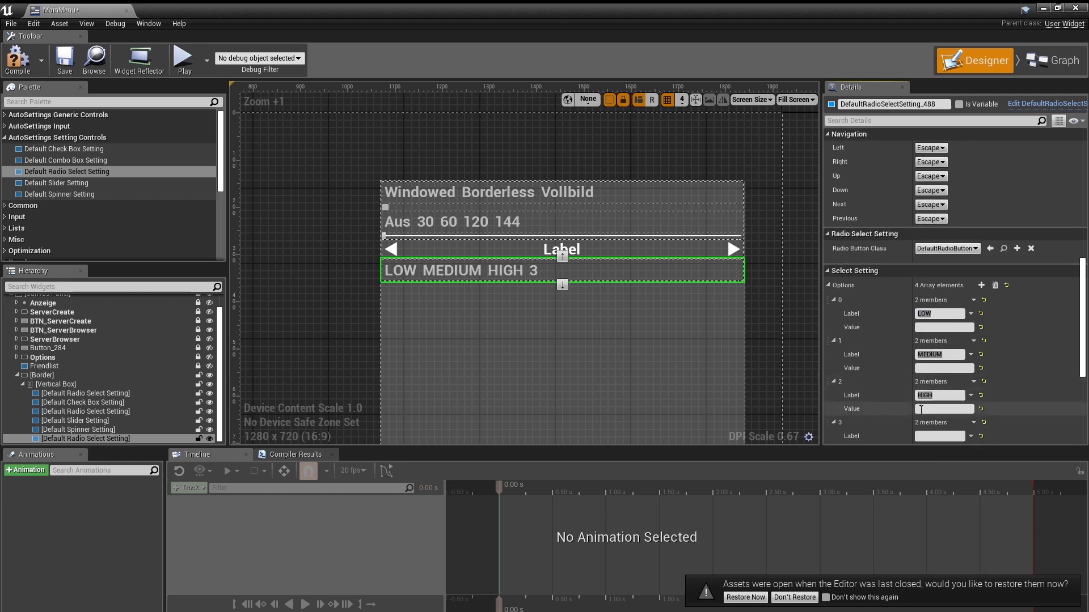
pyautogui.scroll(-3, 928, 410)
pyautogui.click(936, 382)
pyautogui.write('ULTR')
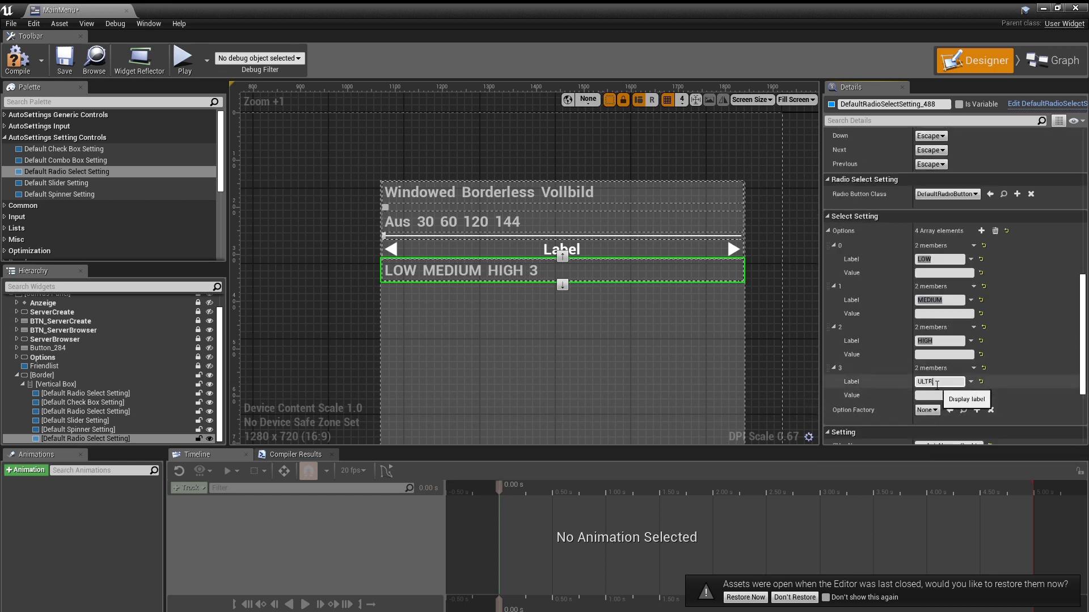
pyautogui.write('A')
pyautogui.press('Return')
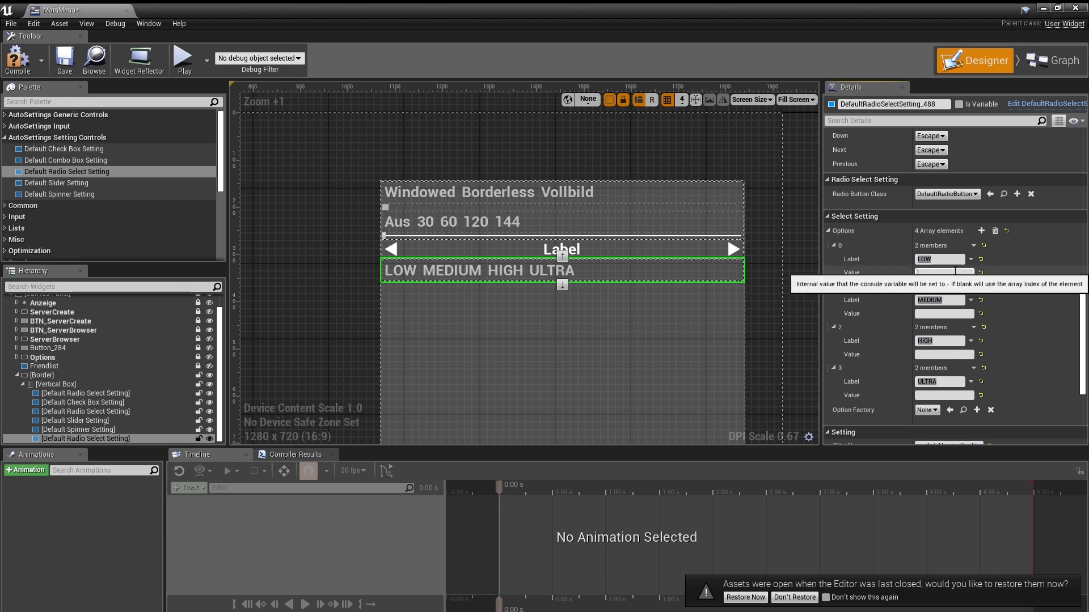
# Give the options the values low, medium, high and epic, then verify the LOW and HIGH labels.
pyautogui.click(971, 272)
pyautogui.write('low')
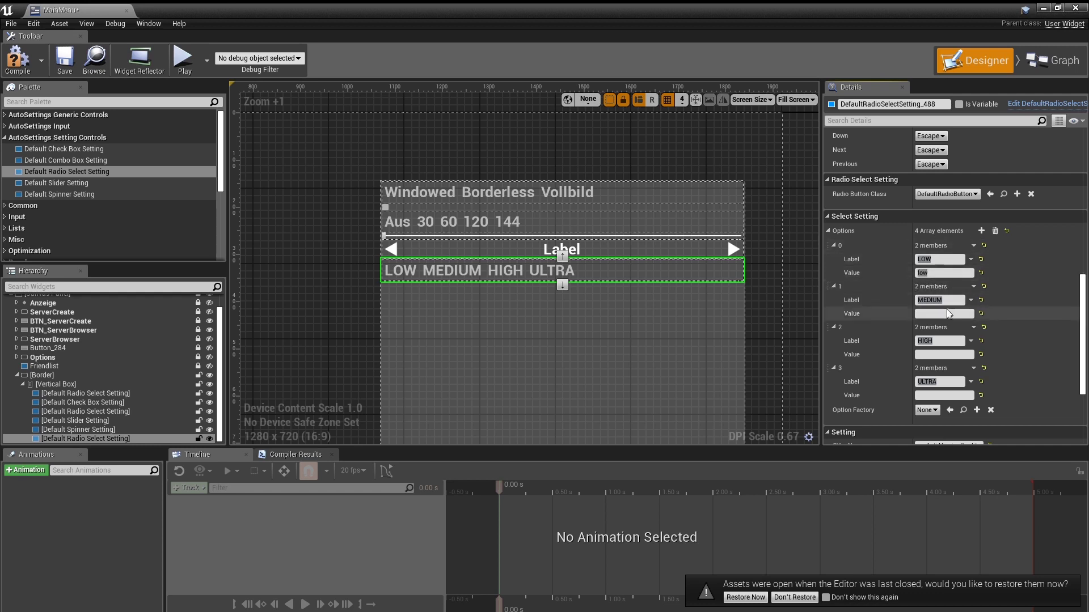
pyautogui.click(957, 313)
pyautogui.write('medium')
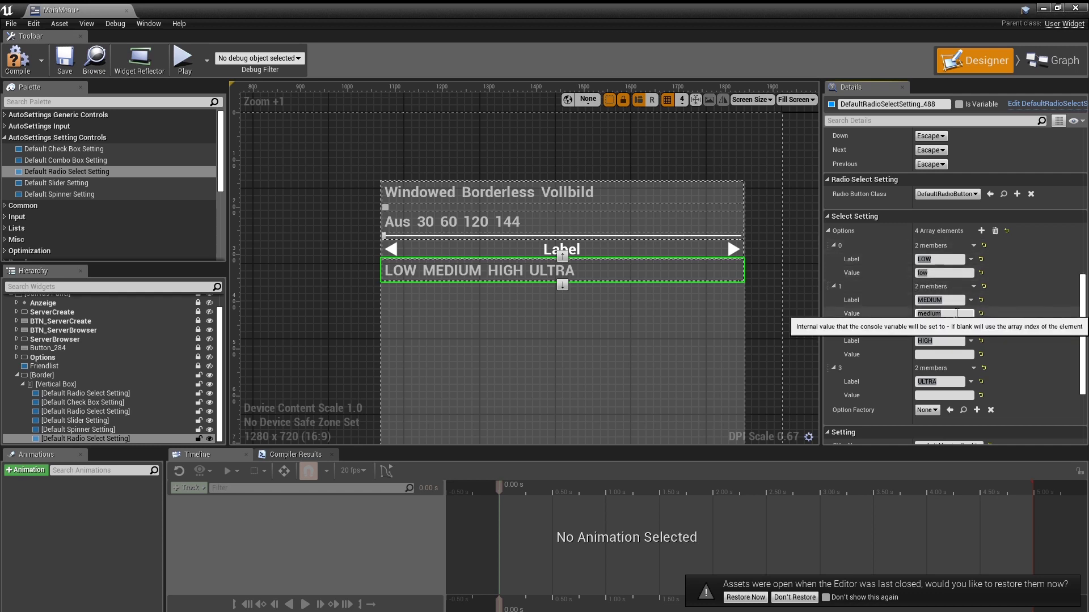
pyautogui.click(943, 354)
pyautogui.write('high')
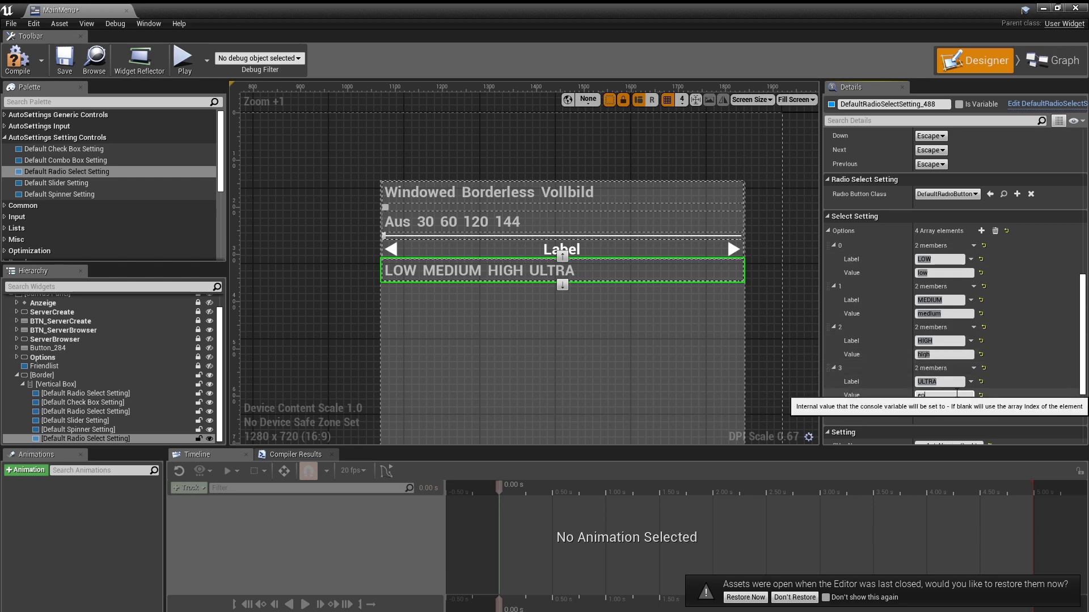
pyautogui.write('ic')
pyautogui.click(944, 313)
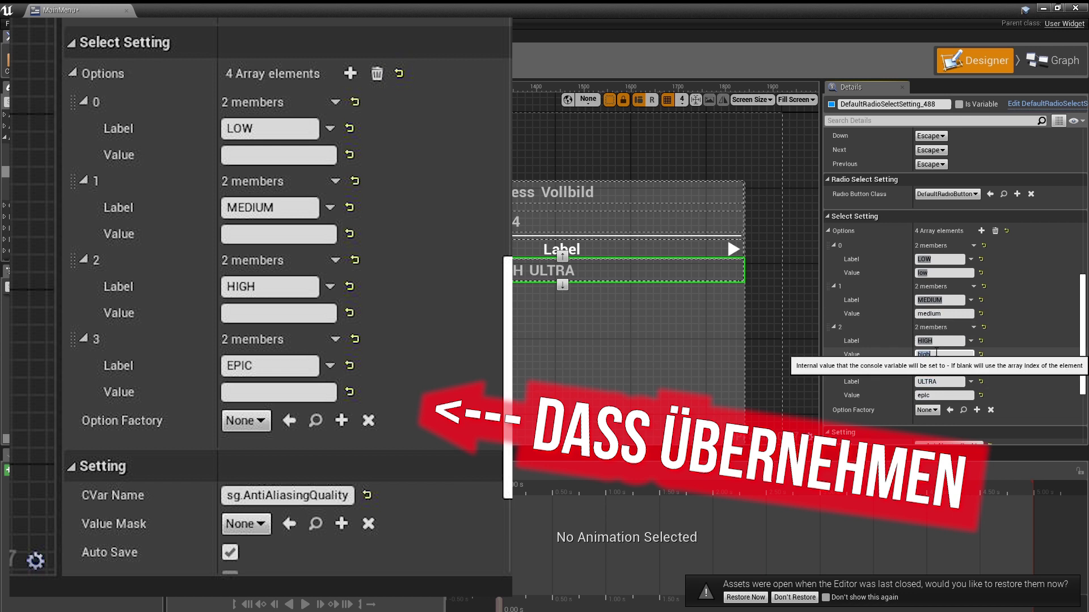
pyautogui.click(934, 340)
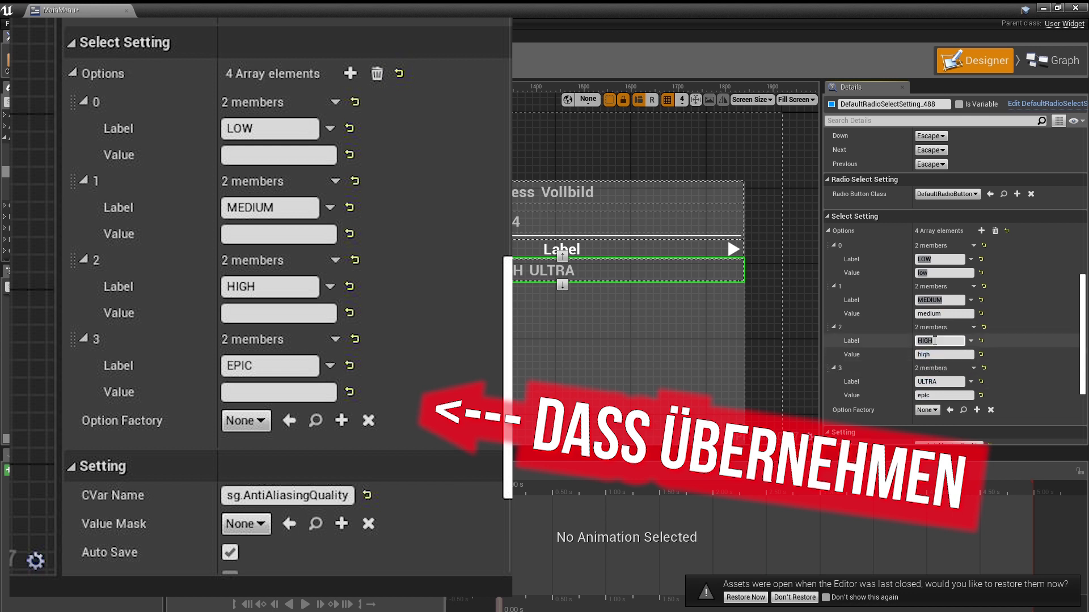
pyautogui.click(933, 261)
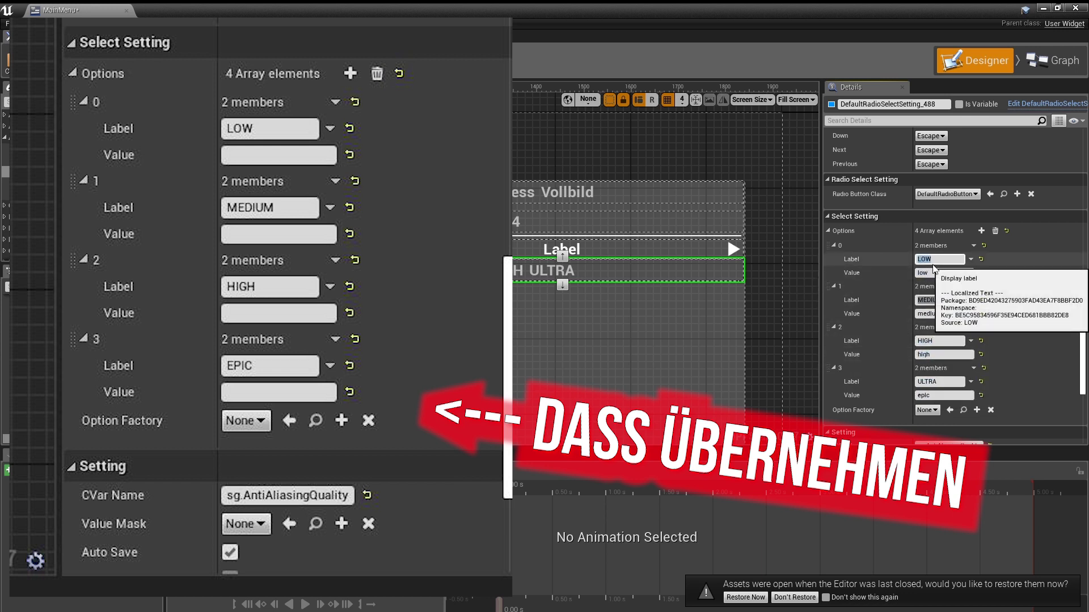
pyautogui.press('Return')
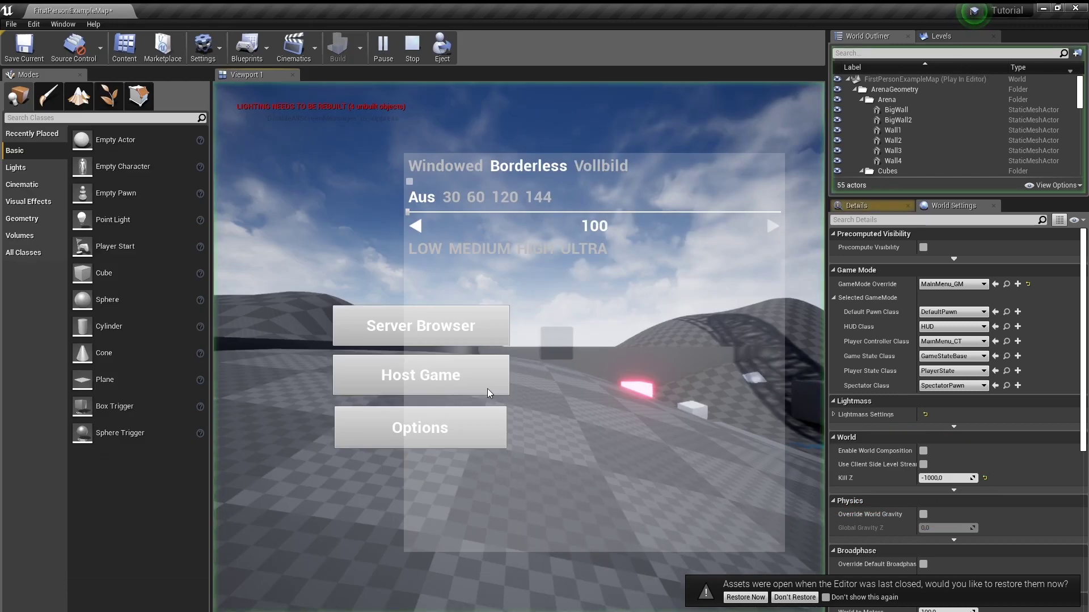
# Fill the screen with the game view, switch to Windowed mode, and stop playing.
pyautogui.press('F11')
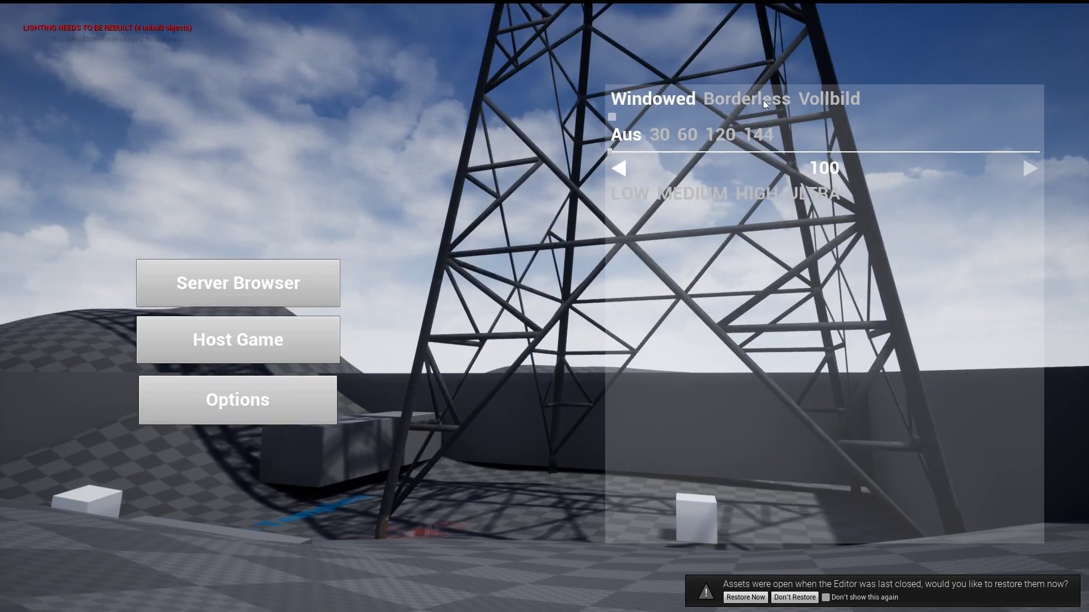
pyautogui.click(651, 95)
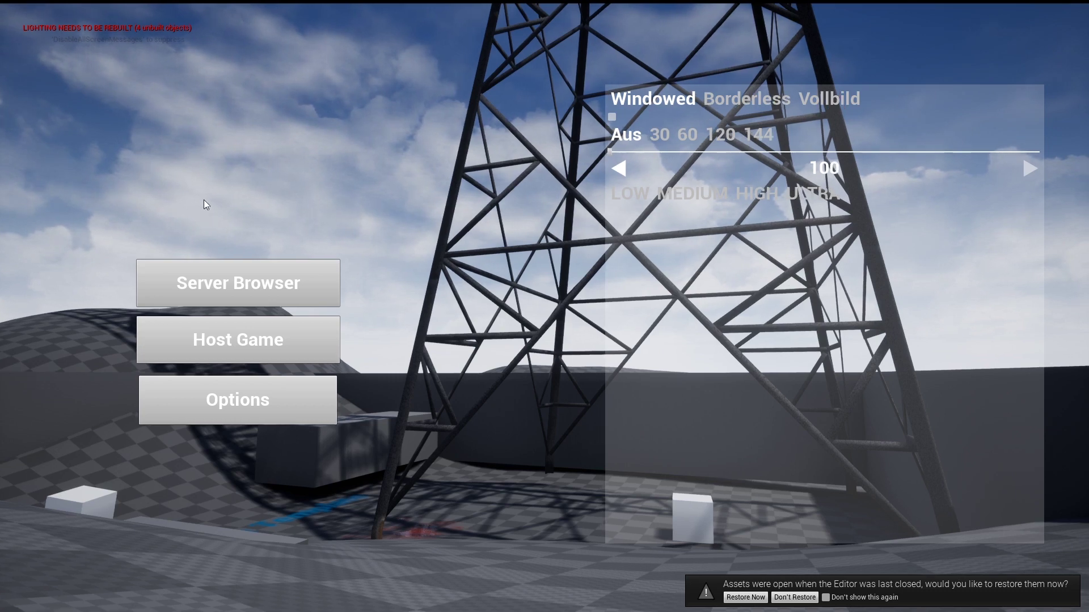
pyautogui.press('Escape')
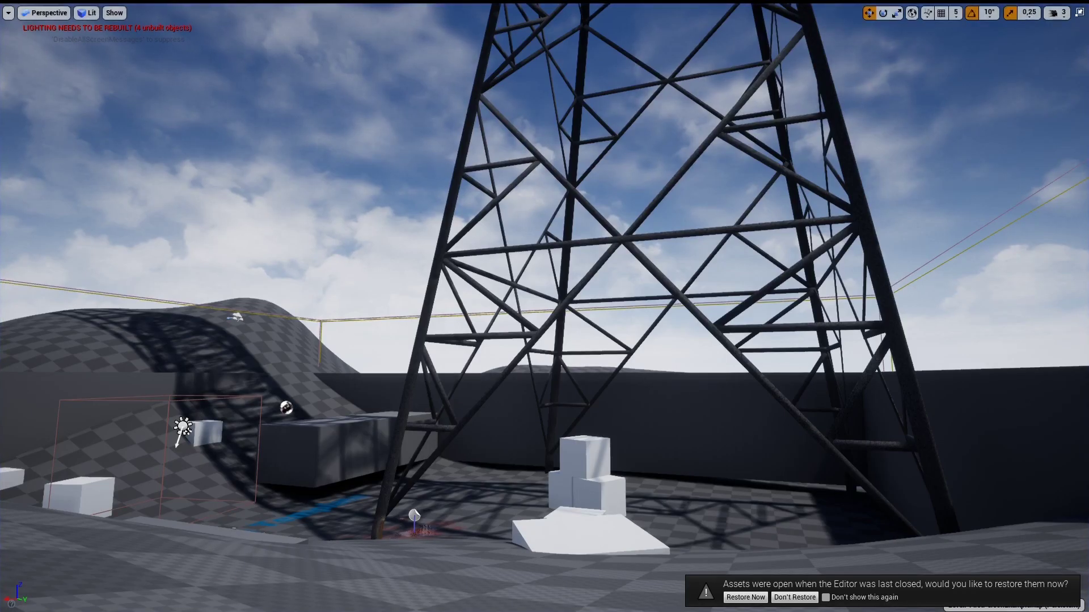
# Turn on the viewport's on-screen FPS counter.
pyautogui.click(44, 13)
pyautogui.click(8, 12)
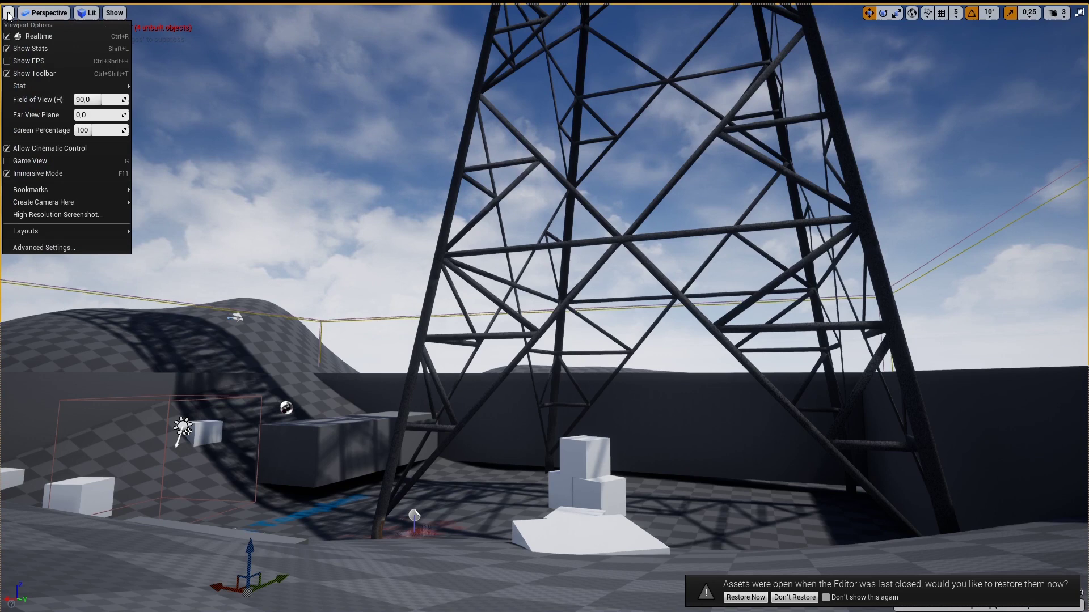
pyautogui.click(34, 72)
pyautogui.click(4, 16)
pyautogui.click(34, 73)
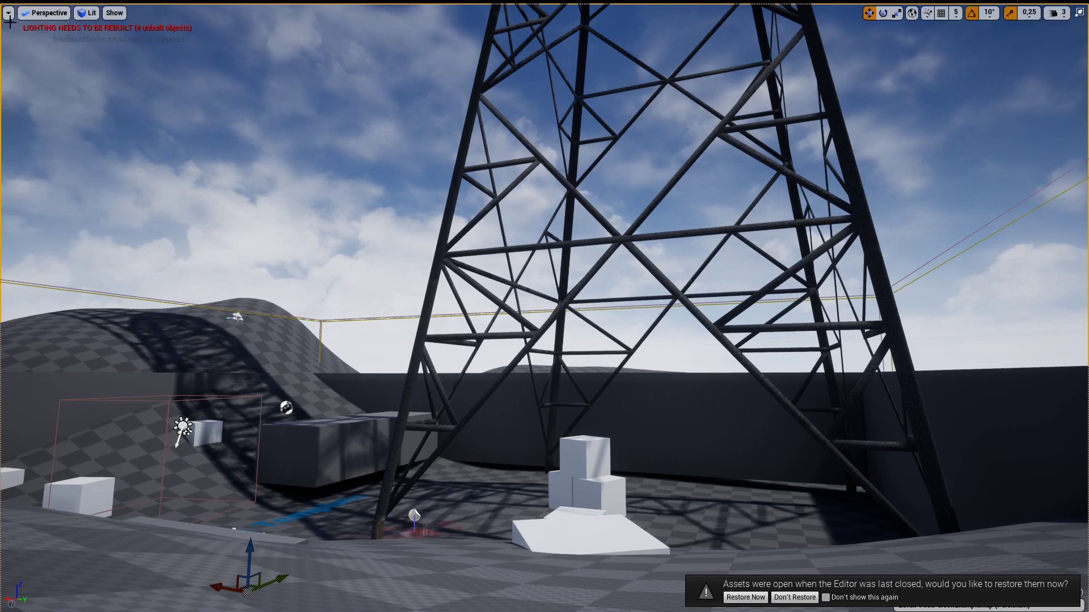
pyautogui.click(8, 13)
pyautogui.click(40, 61)
# Start playing the level from a chosen spot in the viewport.
pyautogui.moveTo(368, 208); pyautogui.dragTo(367, 208, button='right')
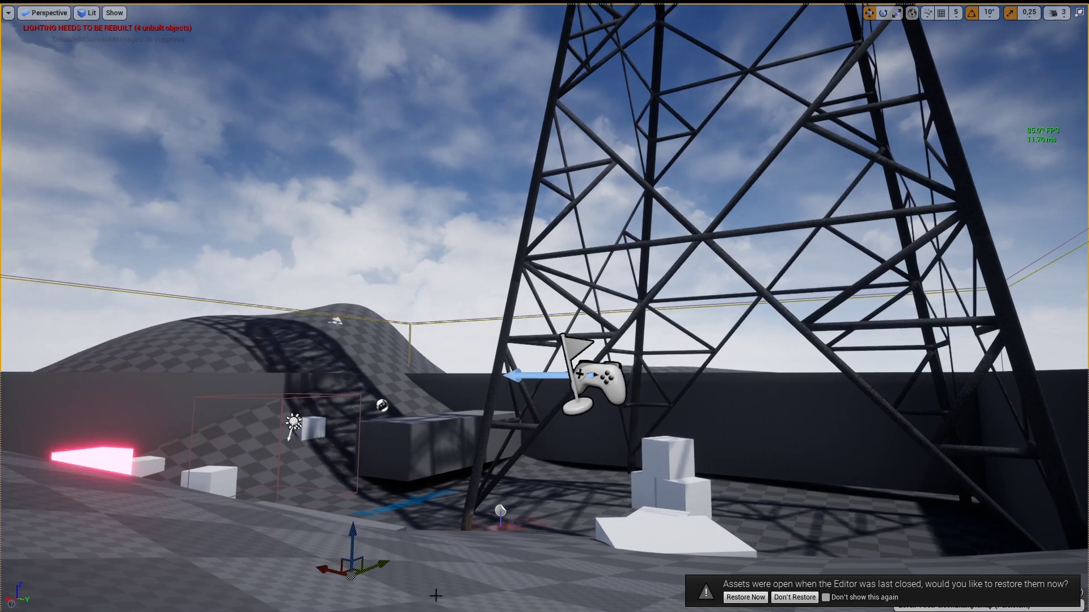
pyautogui.rightClick(368, 208)
pyautogui.moveTo(374, 496)
pyautogui.click(395, 470)
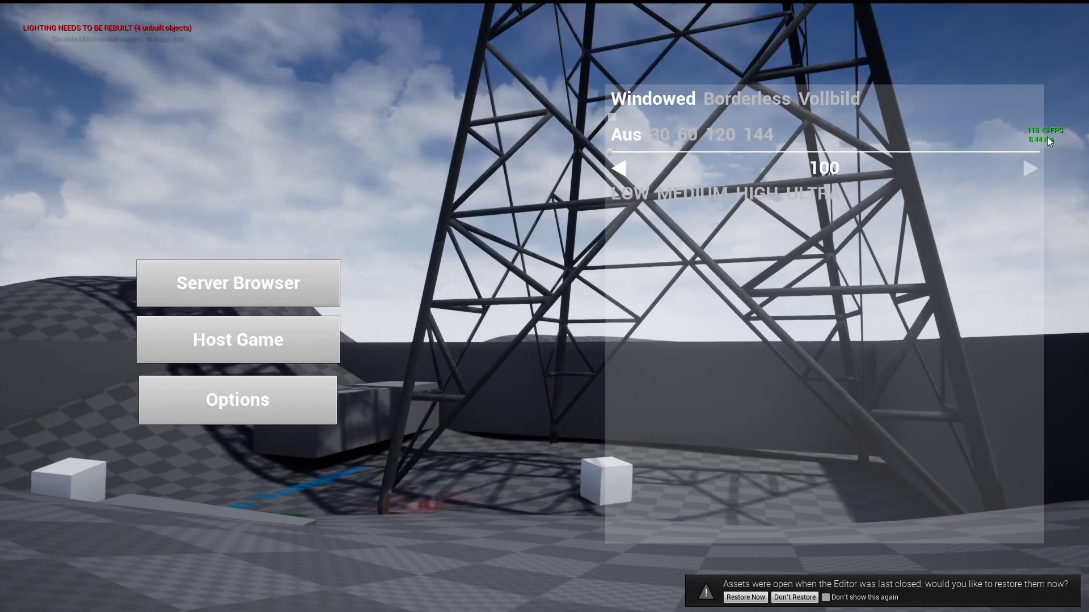
# Step the frame-rate limit through 30, 60, 120 and 144, ending at Aus.
pyautogui.click(660, 135)
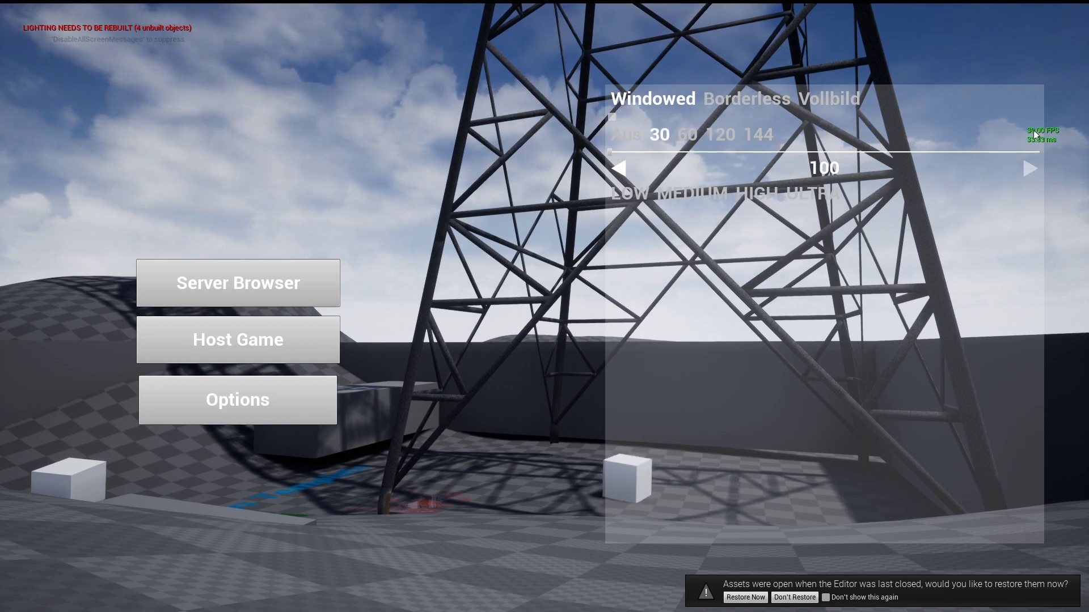
pyautogui.click(691, 136)
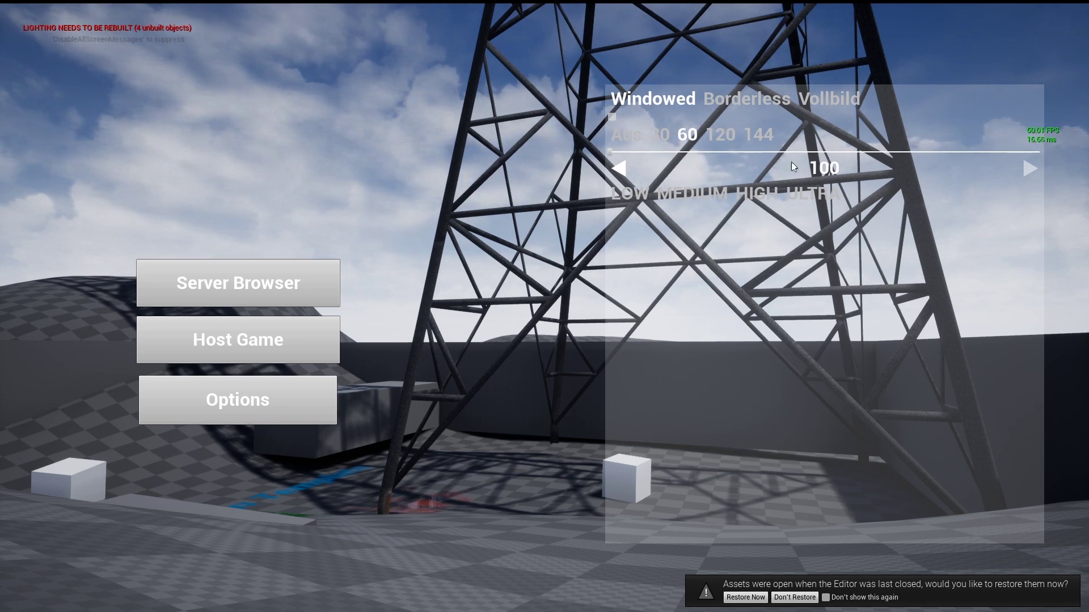
pyautogui.click(720, 135)
pyautogui.click(759, 136)
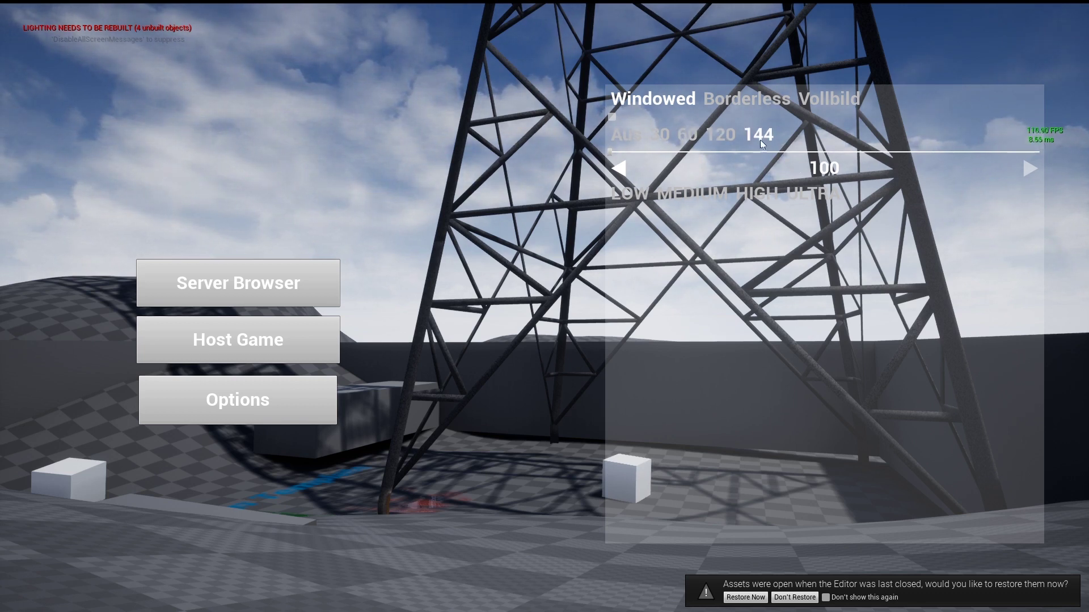
pyautogui.click(631, 138)
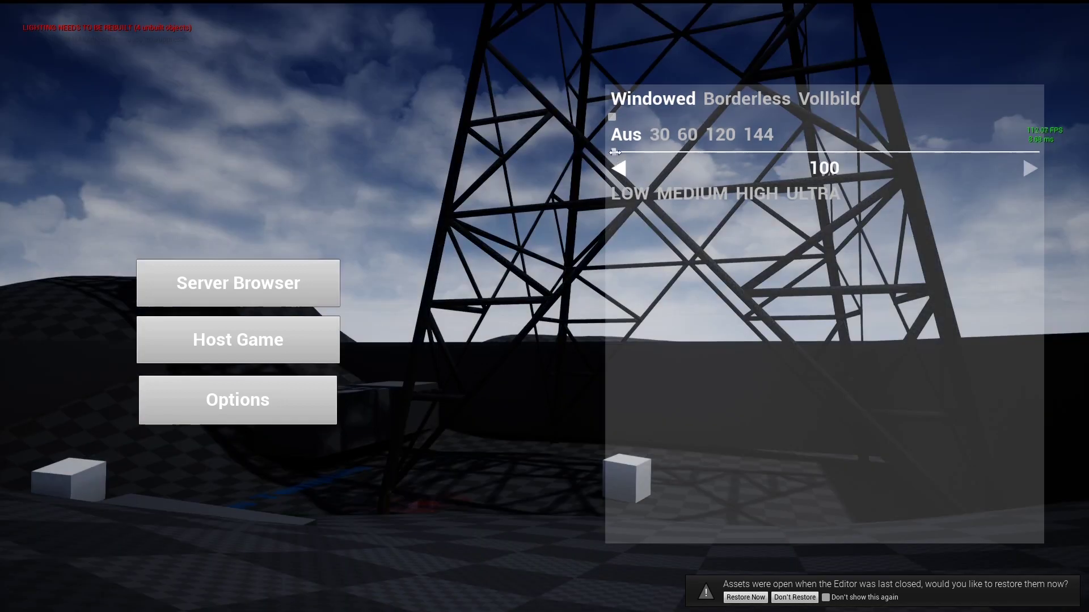
pyautogui.moveTo(619, 152)
pyautogui.mouseDown()
pyautogui.moveTo(1055, 153)
pyautogui.moveTo(429, 157)
pyautogui.mouseUp()
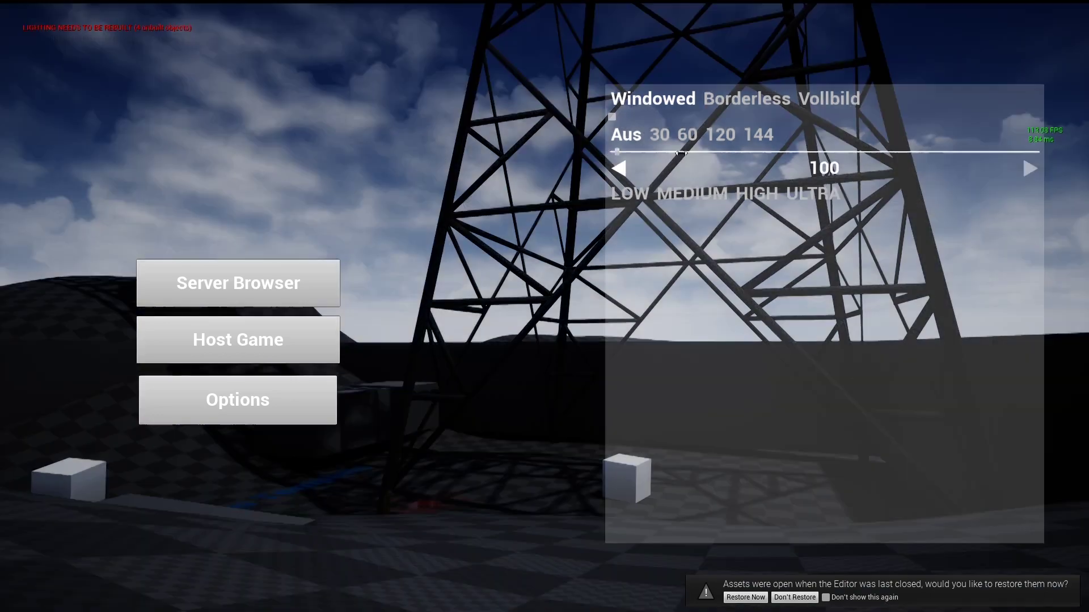
# Cycle the resolution scale between 25 and 100, ending at 25.
pyautogui.moveTo(428, 157)
pyautogui.mouseDown()
pyautogui.moveTo(942, 134)
pyautogui.moveTo(419, 150)
pyautogui.mouseUp()
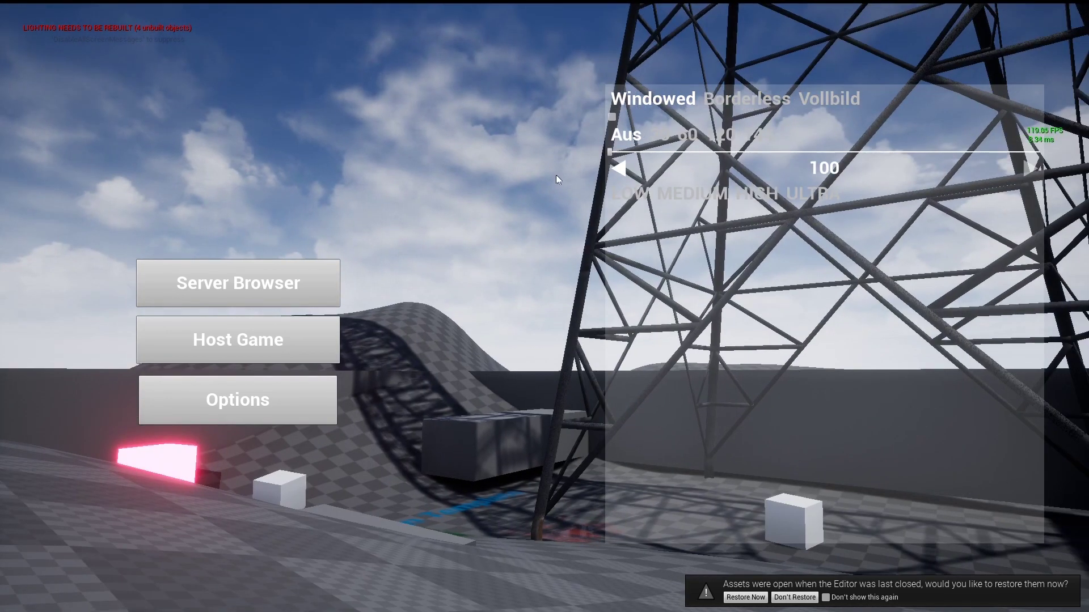
pyautogui.click(618, 168)
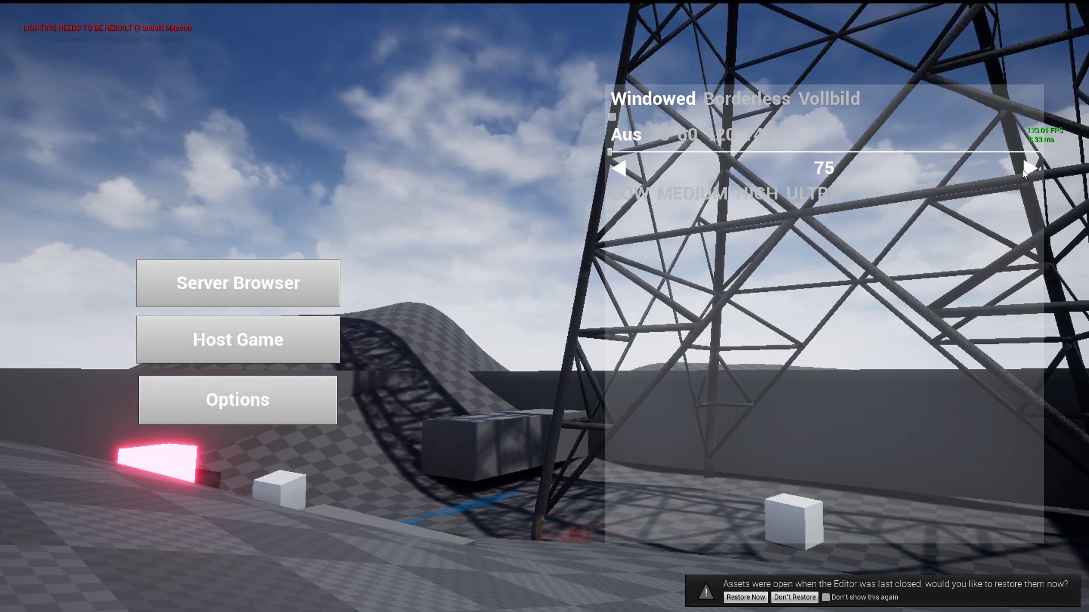
pyautogui.click(1026, 170)
pyautogui.click(619, 168)
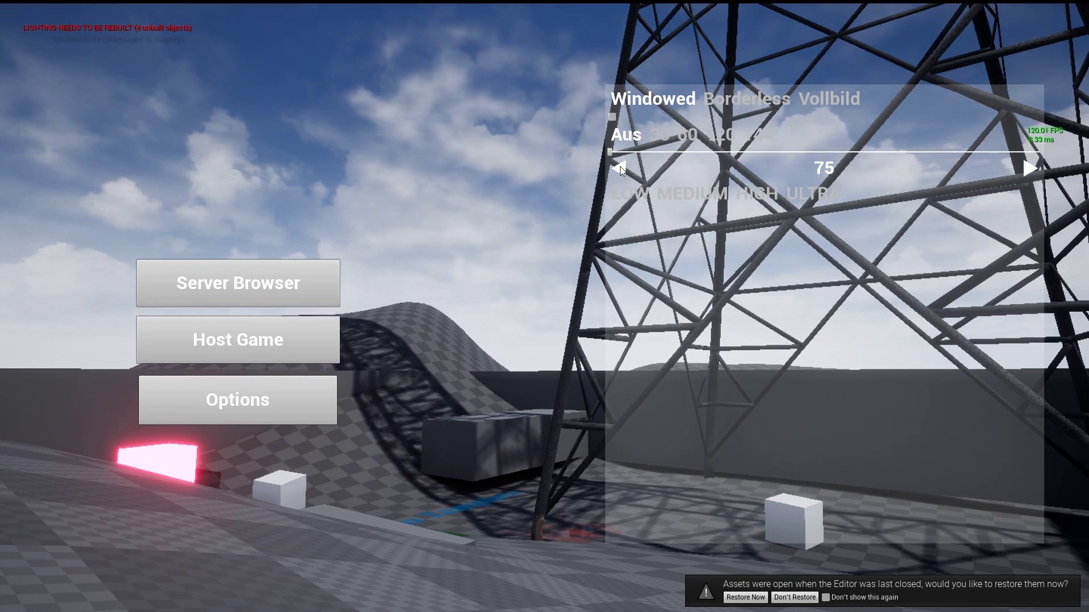
pyautogui.click(620, 168)
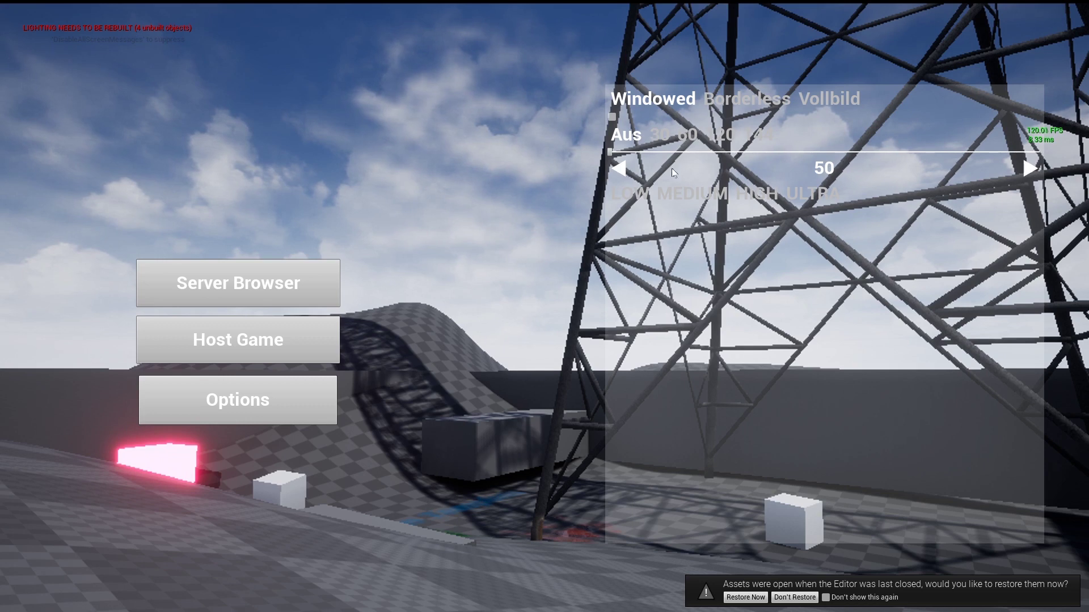
pyautogui.click(1031, 169)
pyautogui.click(1030, 169)
pyautogui.tripleClick(618, 168)
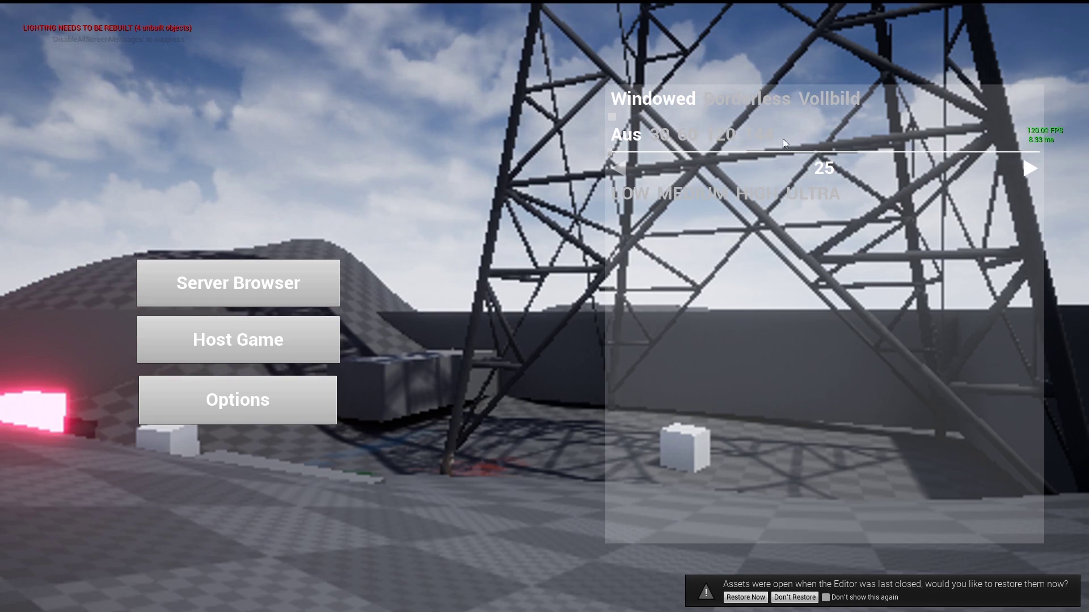
# Set the frame-rate limit to 144, then raise the resolution scale, leaving it at 75.
pyautogui.click(768, 131)
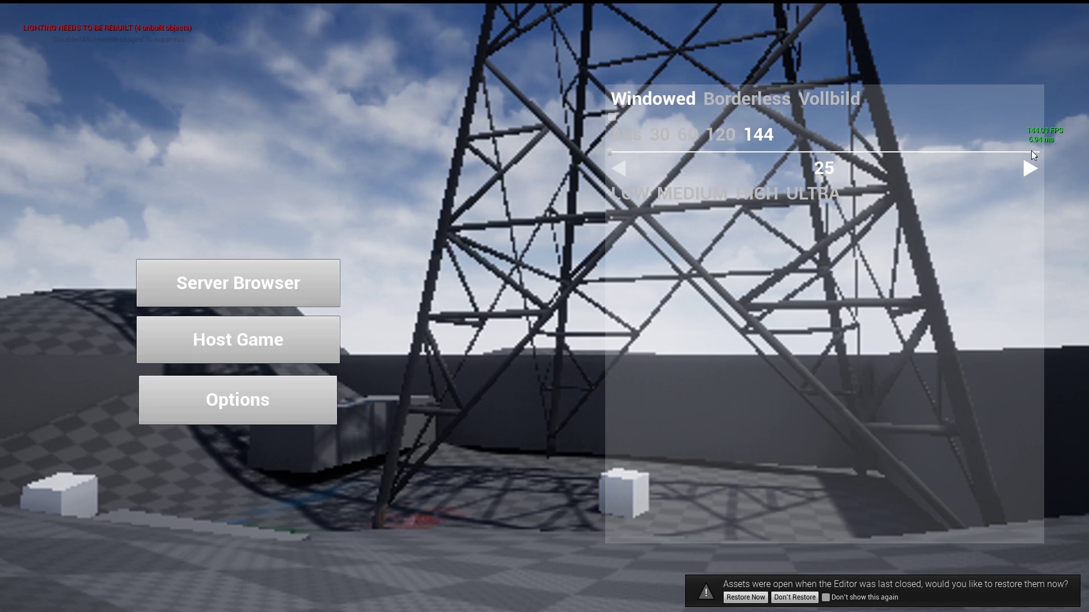
pyautogui.click(1031, 169)
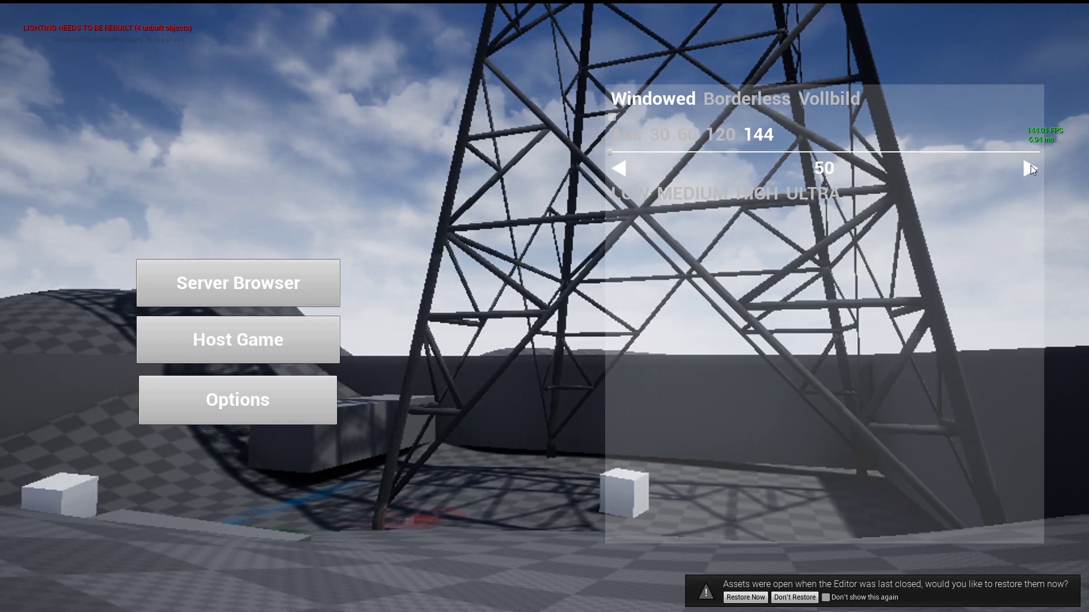
pyautogui.click(1030, 167)
pyautogui.click(1030, 167)
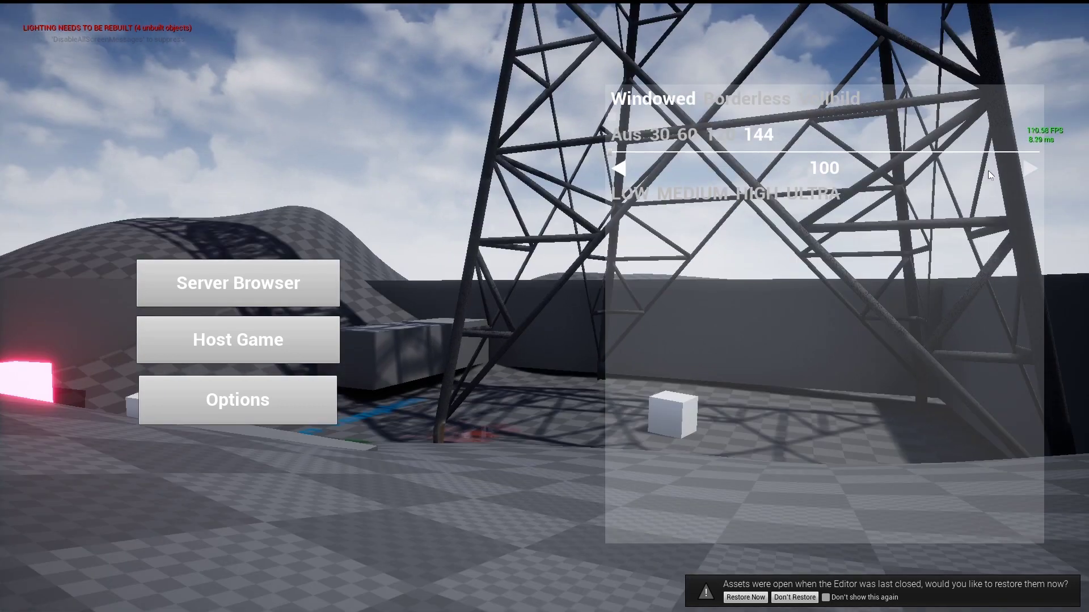
pyautogui.click(618, 169)
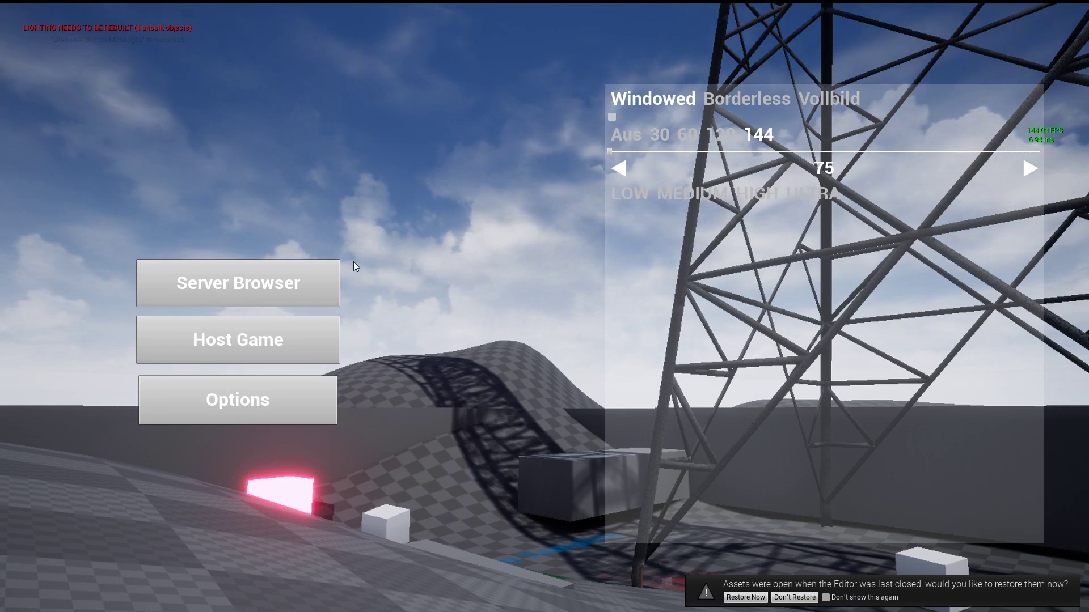
# Stop the play session and fly the editor camera toward the tower.
pyautogui.press('Escape')
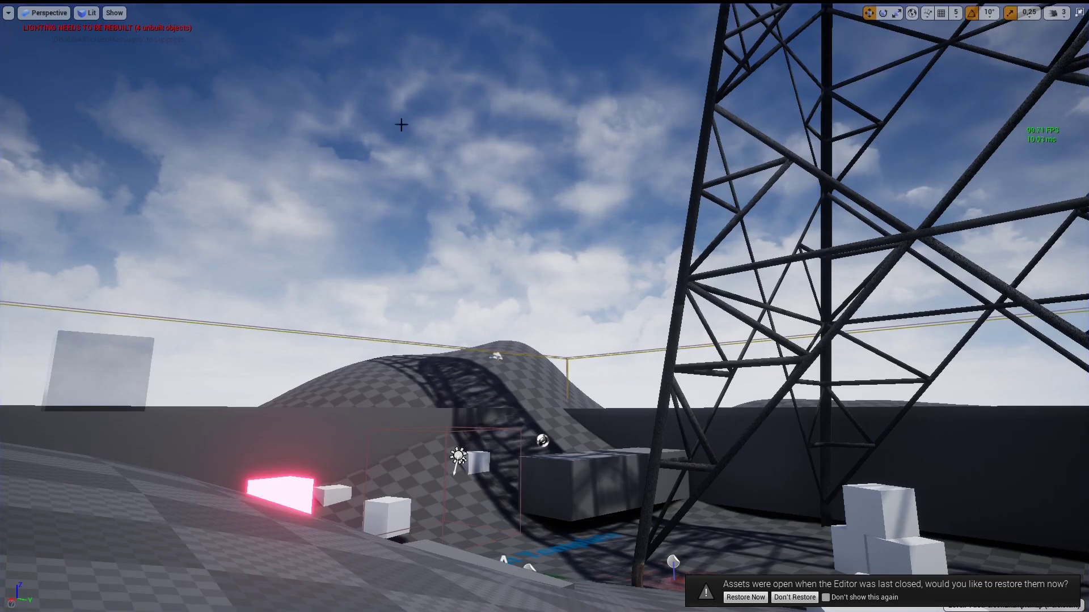
pyautogui.moveTo(401, 125); pyautogui.dragTo(426, 168, button='right')
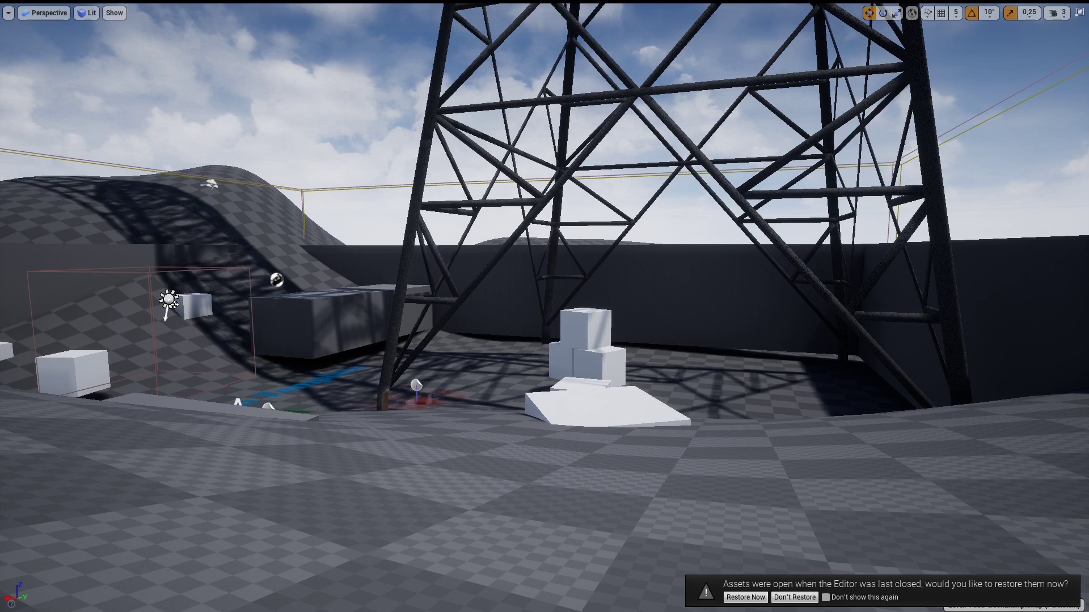
pyautogui.scroll(-5, 544, 306)
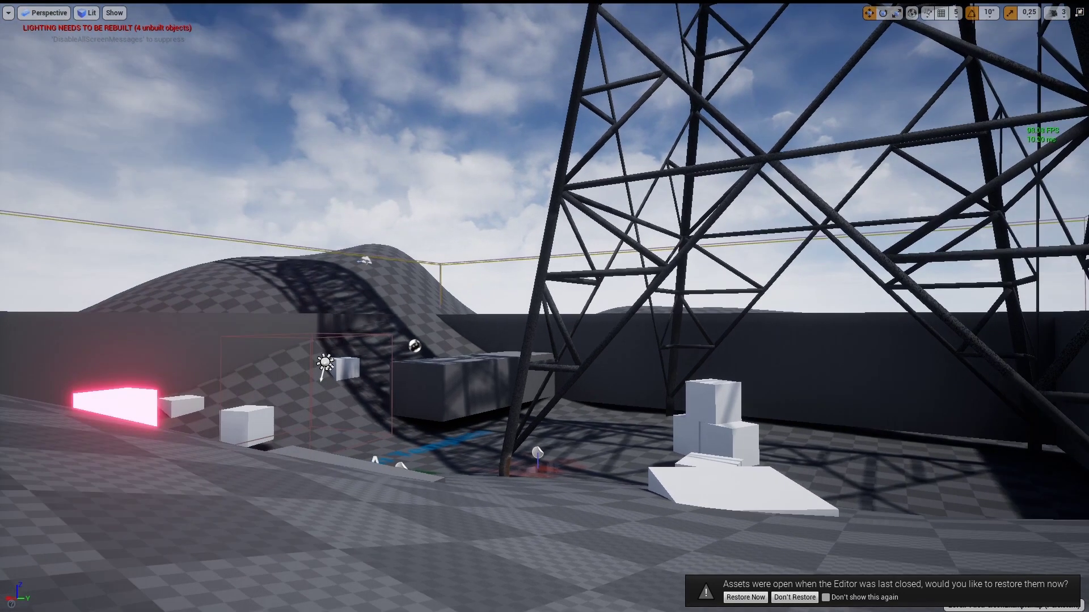